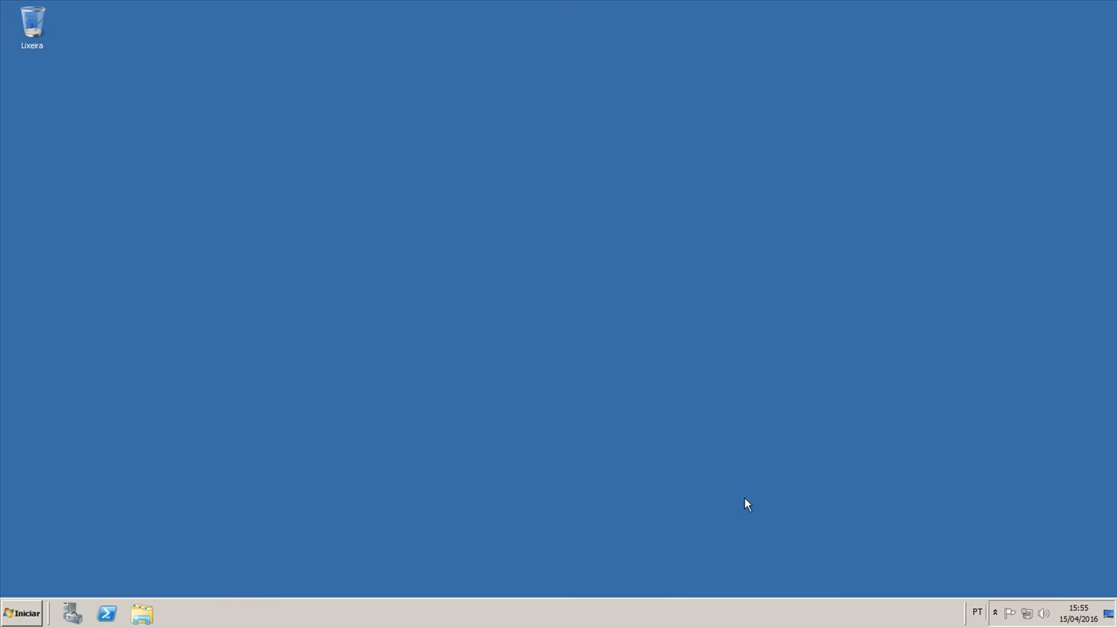
{"action": "left_click", "coordinate": [37, 616]}
{"action": "left_click", "coordinate": [44, 559]}
{"action": "left_click", "coordinate": [53, 300]}
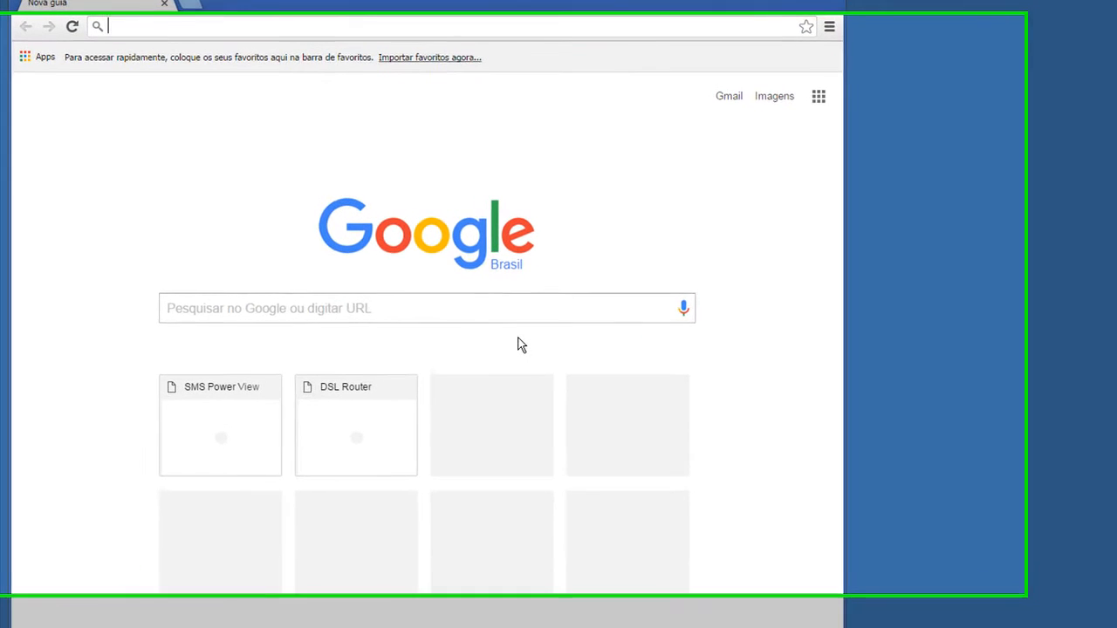
{"action": "type", "text": "https://sourceforge.net/projects/efw/files/Development/EFW-3.0.0/"}
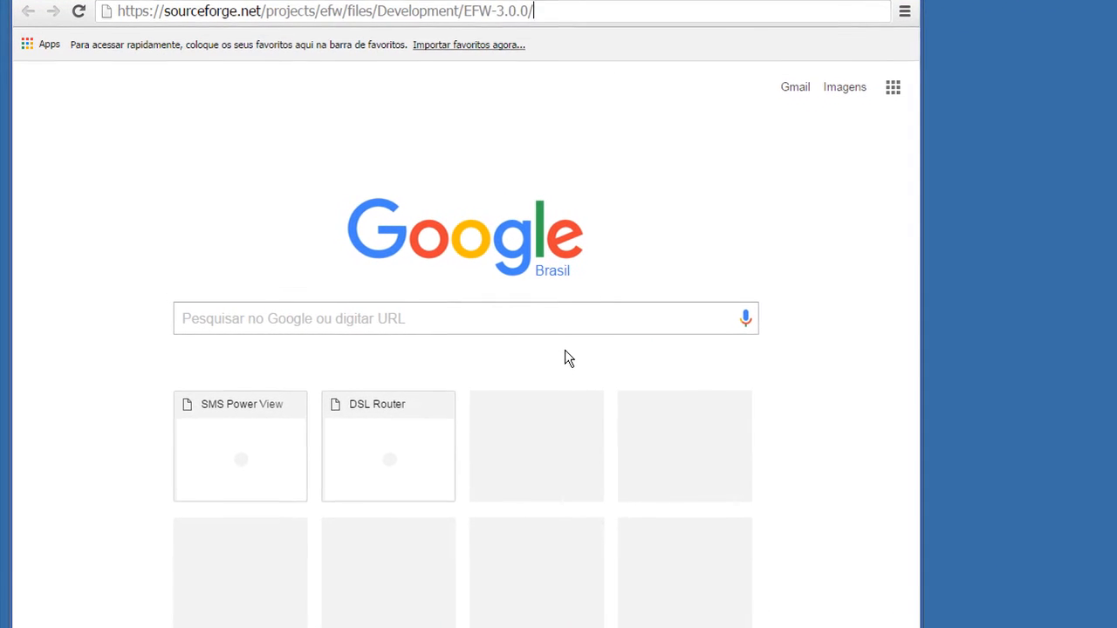
{"action": "key", "text": "Return"}
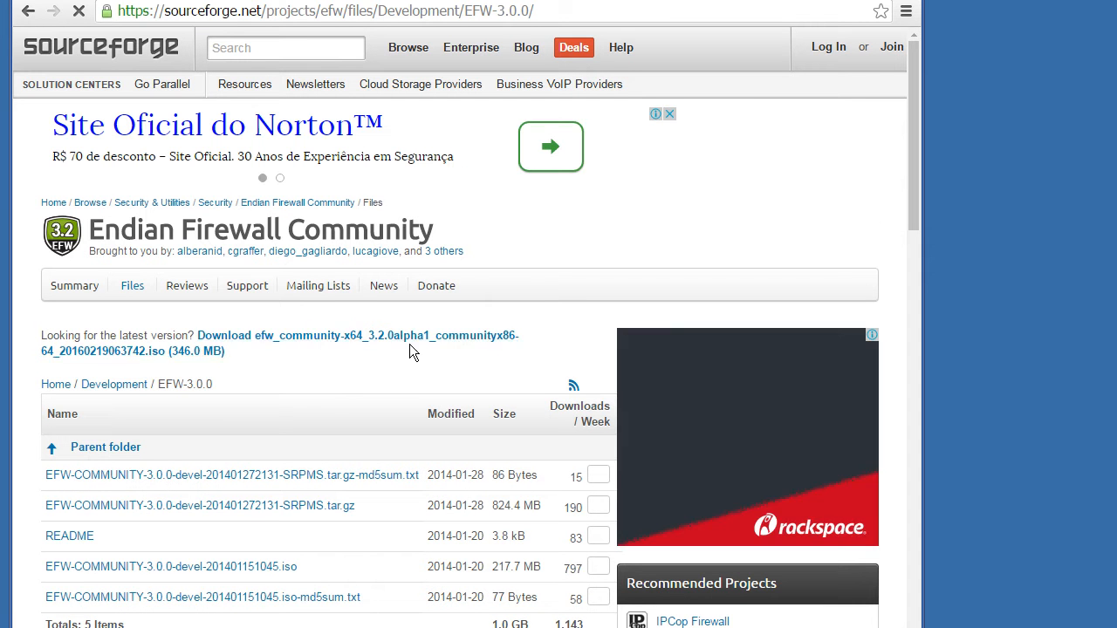
Find EFW-COMMUNITY-3.0.0-devel-201401151045.iso in the file list and download it.
{"action": "scroll", "coordinate": [364, 336], "scroll_direction": "down", "scroll_amount": 4}
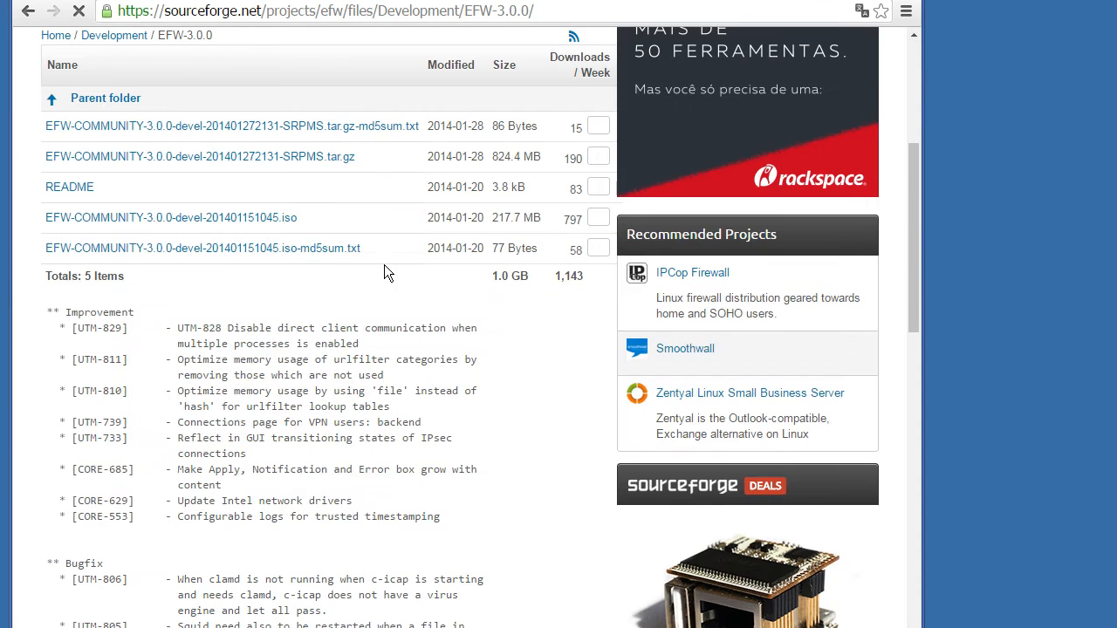
{"action": "scroll", "coordinate": [384, 264], "scroll_direction": "up", "scroll_amount": 2}
{"action": "scroll", "coordinate": [388, 266], "scroll_direction": "down", "scroll_amount": 1}
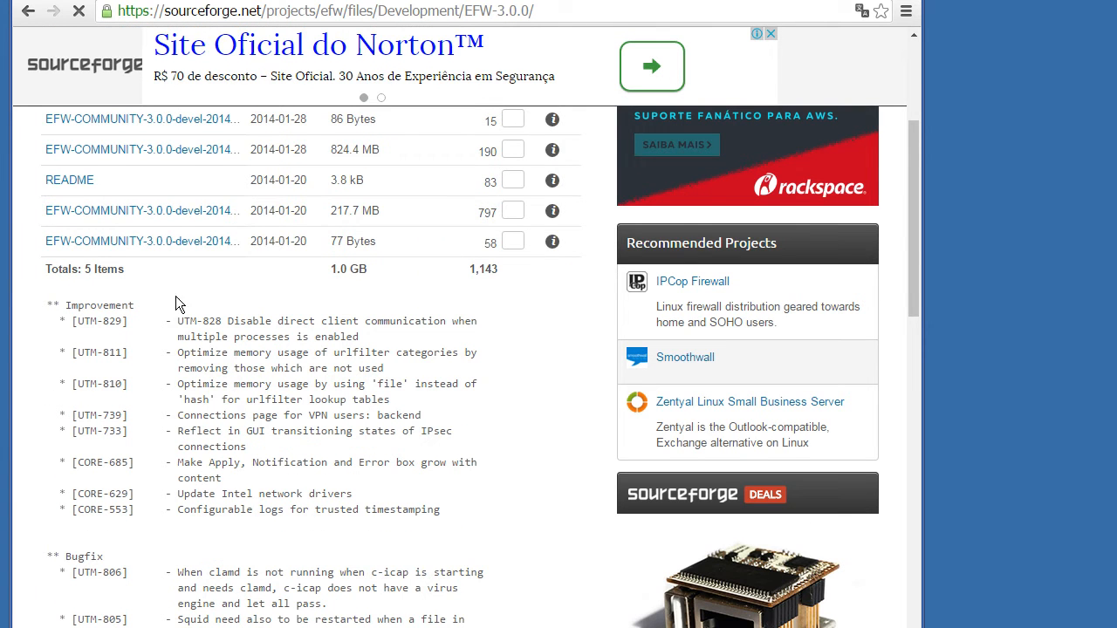
{"action": "left_click", "coordinate": [187, 220]}
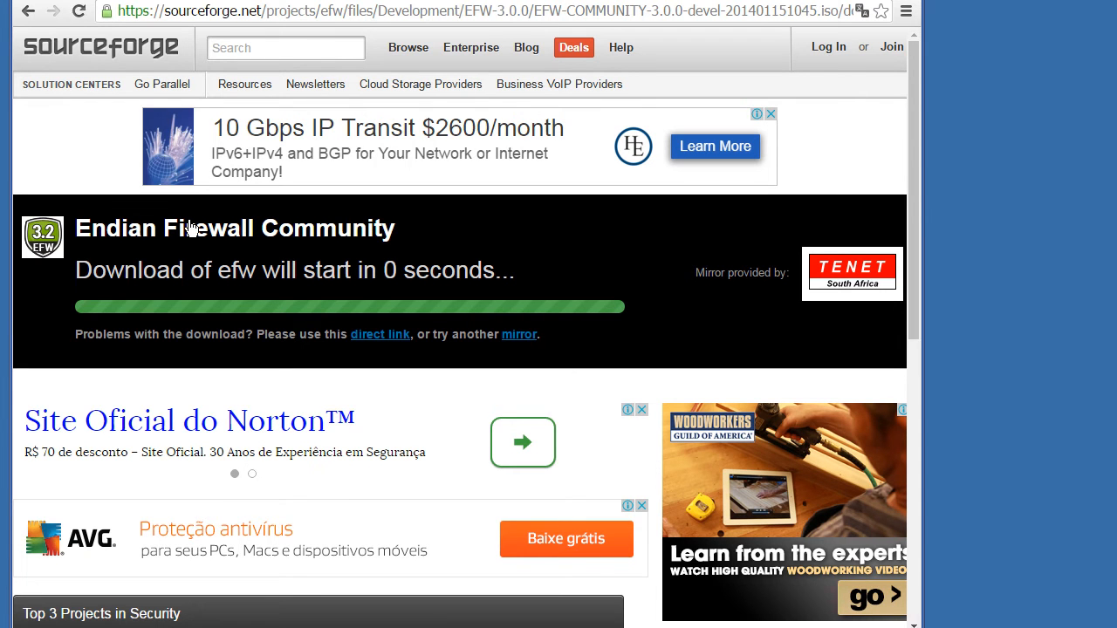
Show the downloaded ISO in its folder, move it to the desktop and close the windows.
{"action": "key", "text": "ctrl+j"}
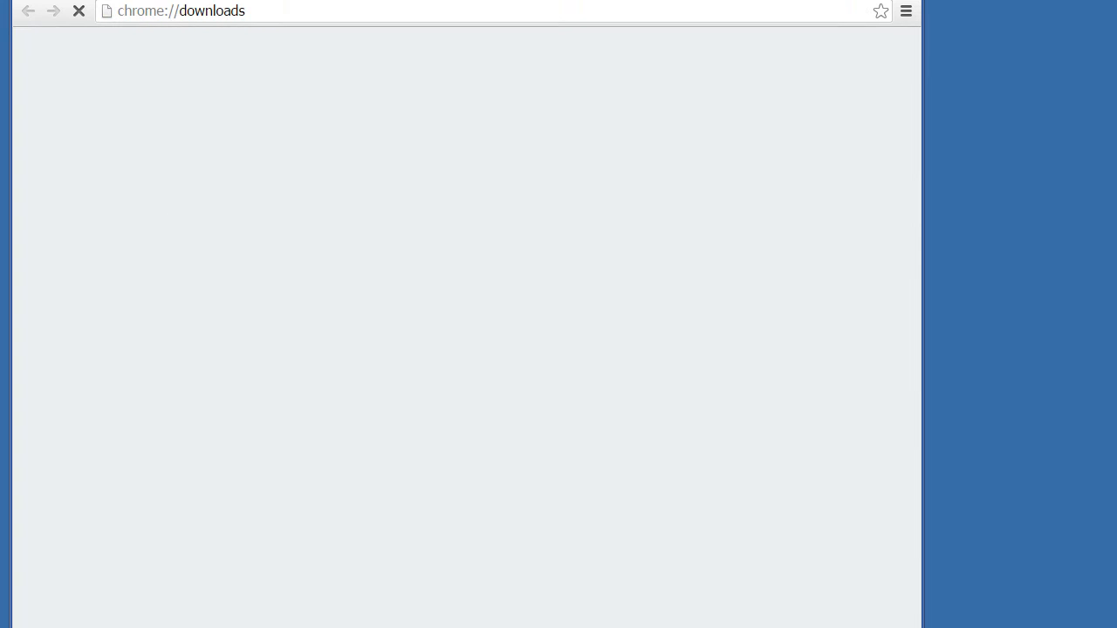
{"action": "left_click_drag", "start_coordinate": [288, 189], "coordinate": [520, 195]}
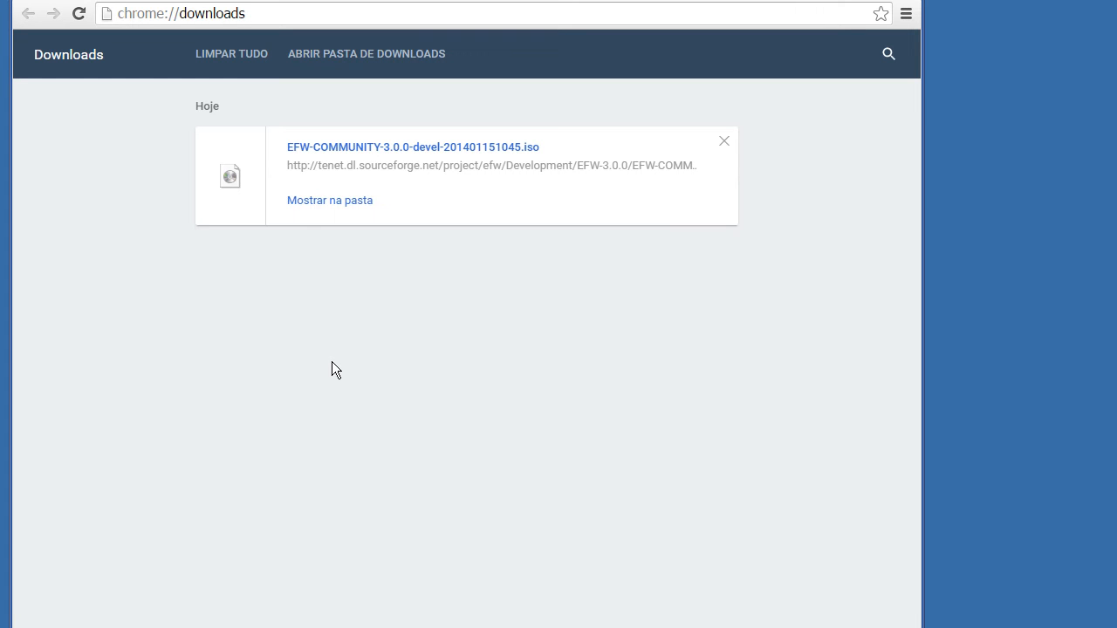
{"action": "left_click", "coordinate": [315, 203]}
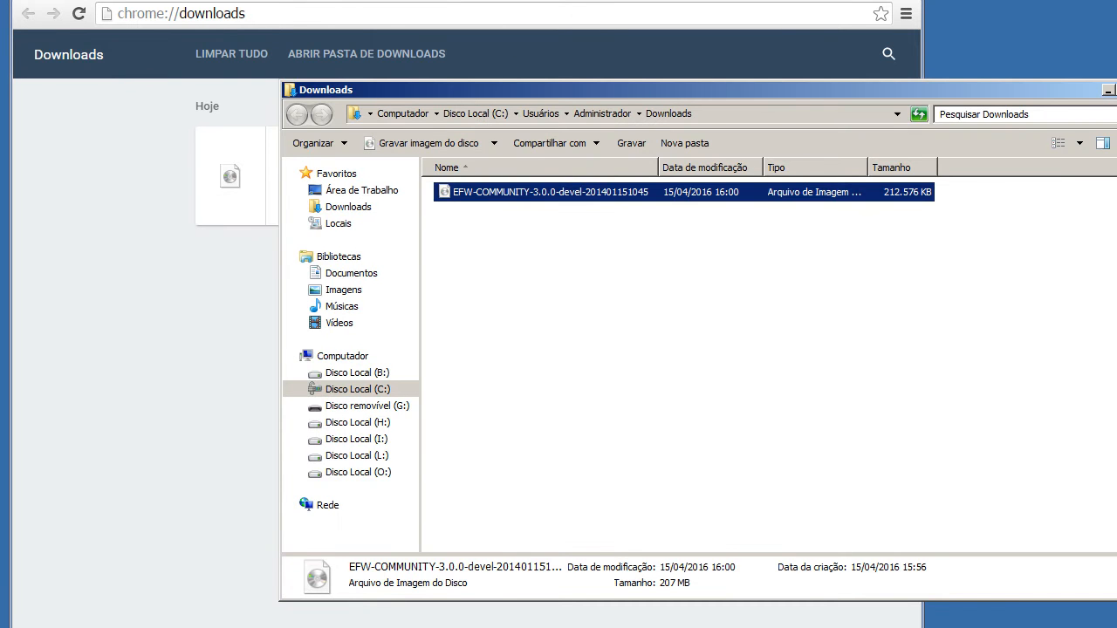
{"action": "left_click", "coordinate": [856, 0]}
{"action": "left_click_drag", "start_coordinate": [692, 194], "coordinate": [157, 190]}
{"action": "left_click", "coordinate": [1107, 90]}
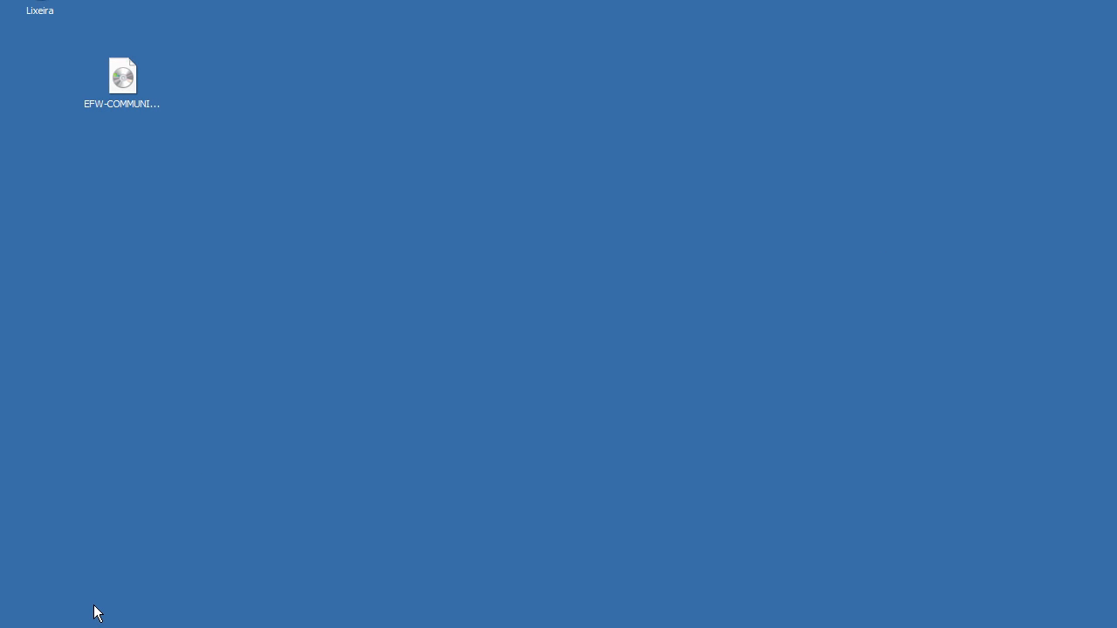
Open Oracle VM VirtualBox and bring up the network settings of the Windows Server 2003 R2 machine.
{"action": "key", "text": "super"}
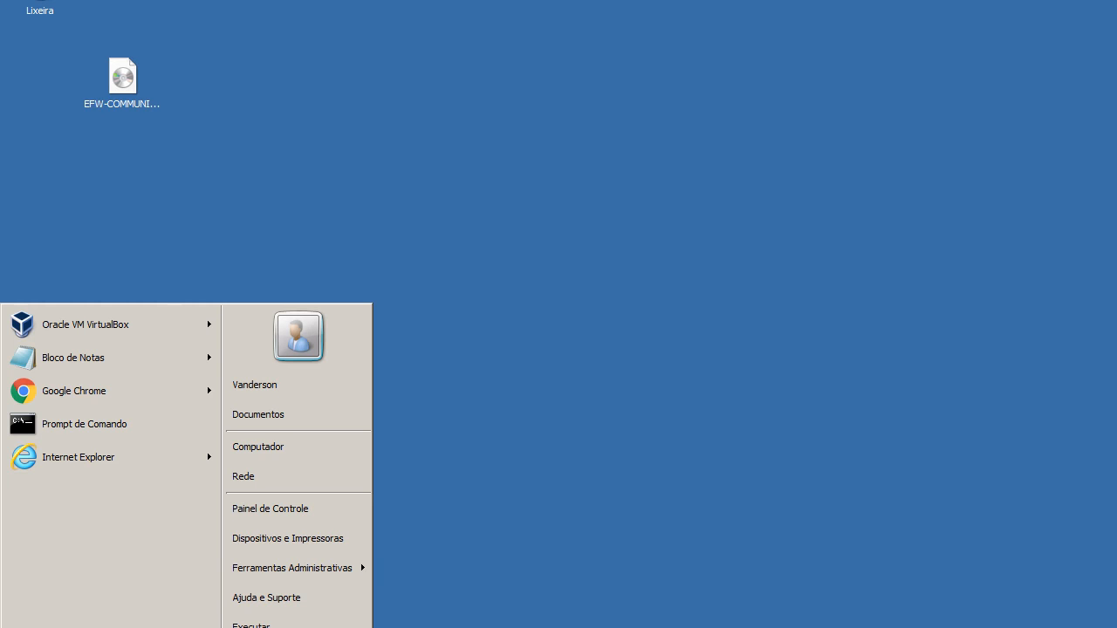
{"action": "left_click", "coordinate": [116, 332]}
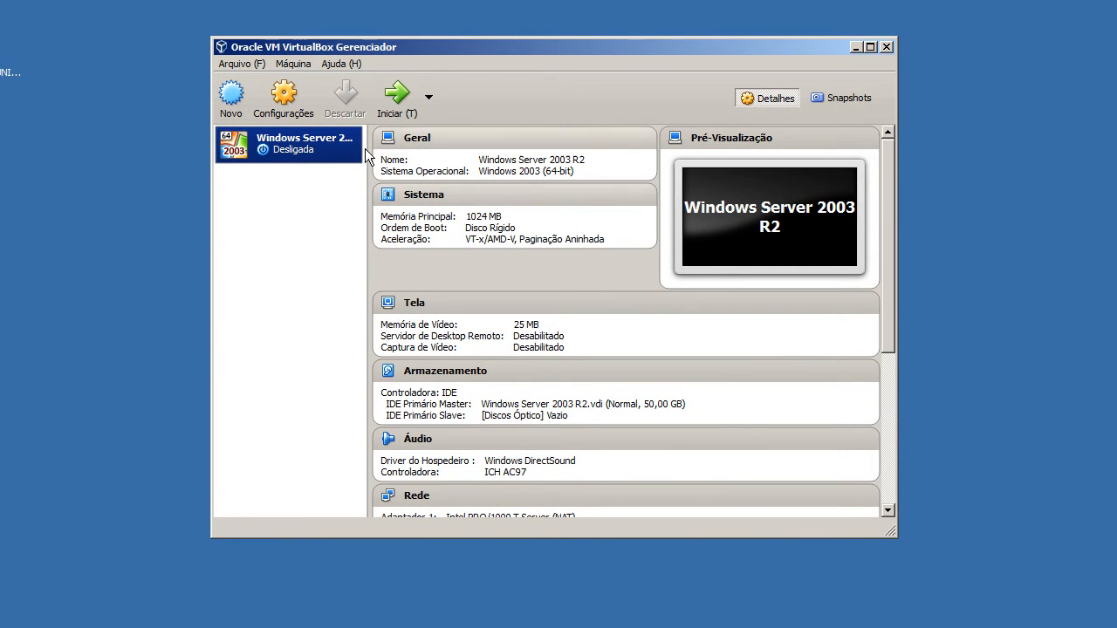
{"action": "right_click", "coordinate": [292, 149]}
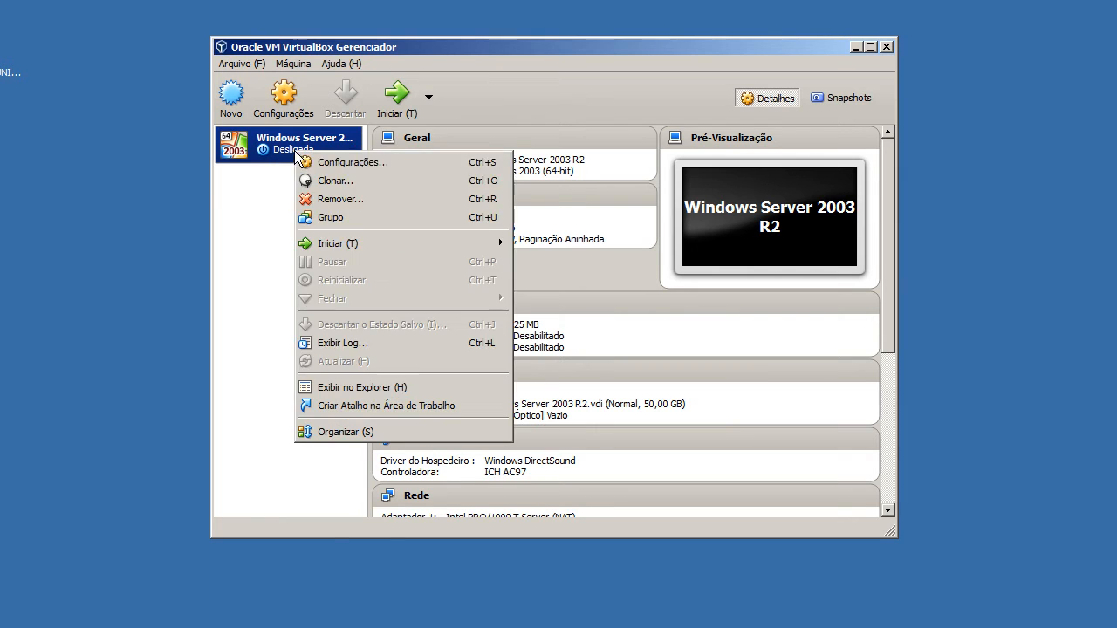
{"action": "left_click", "coordinate": [307, 164]}
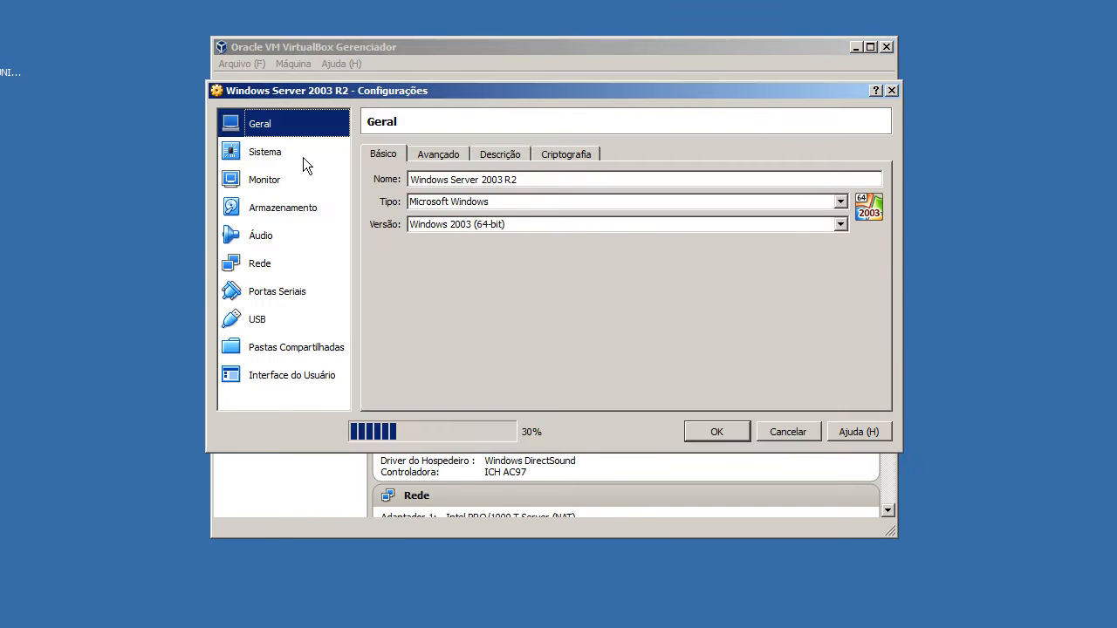
{"action": "left_click", "coordinate": [282, 266]}
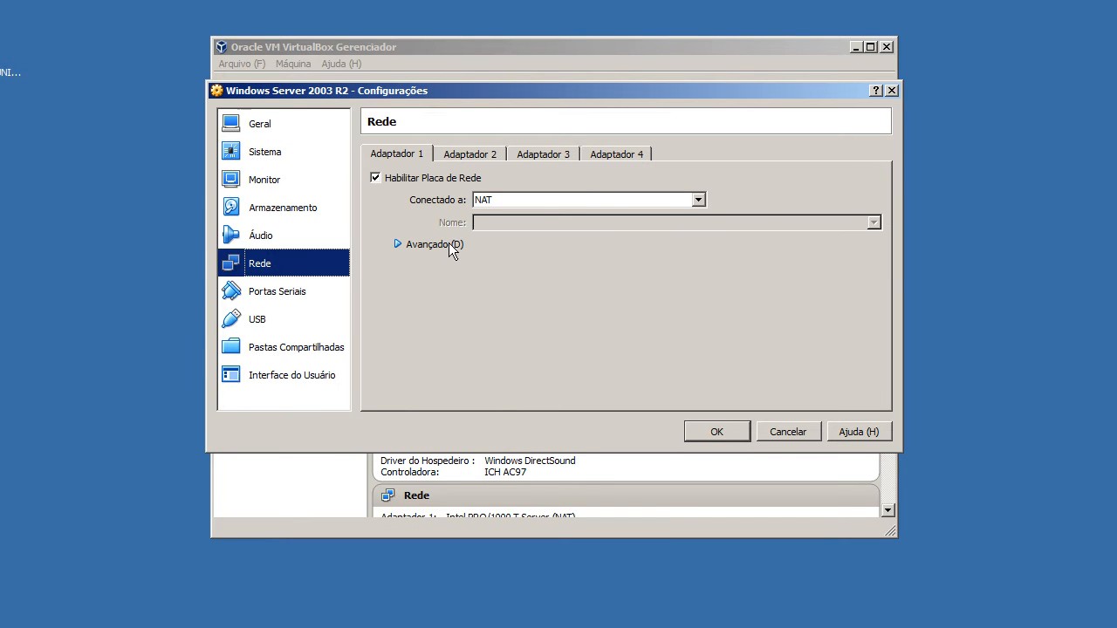
Attach network adapter 1 to Rede Interna with the network name intnet and save the machine's settings.
{"action": "left_click", "coordinate": [446, 248]}
{"action": "left_click", "coordinate": [536, 201]}
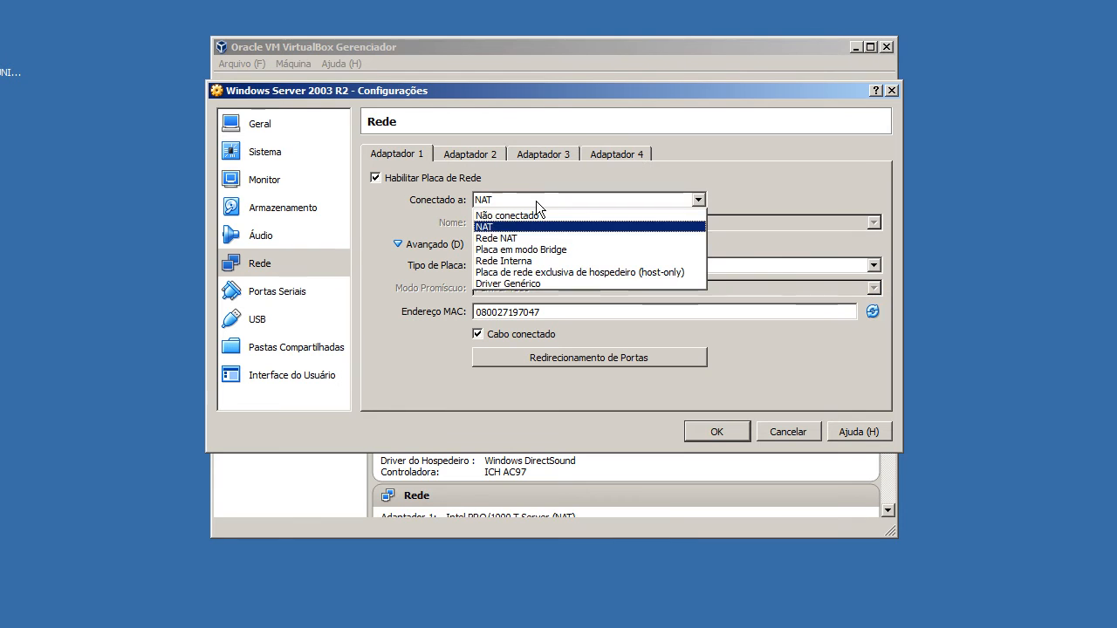
{"action": "left_click", "coordinate": [540, 261]}
{"action": "left_click", "coordinate": [875, 223]}
{"action": "left_click", "coordinate": [812, 243]}
{"action": "left_click", "coordinate": [628, 266]}
{"action": "left_click", "coordinate": [629, 269]}
{"action": "left_click", "coordinate": [608, 289]}
{"action": "left_click", "coordinate": [607, 288]}
{"action": "left_click", "coordinate": [711, 429]}
{"action": "scroll", "coordinate": [636, 361], "scroll_direction": "down", "scroll_amount": 4}
{"action": "scroll", "coordinate": [638, 364], "scroll_direction": "down", "scroll_amount": 2}
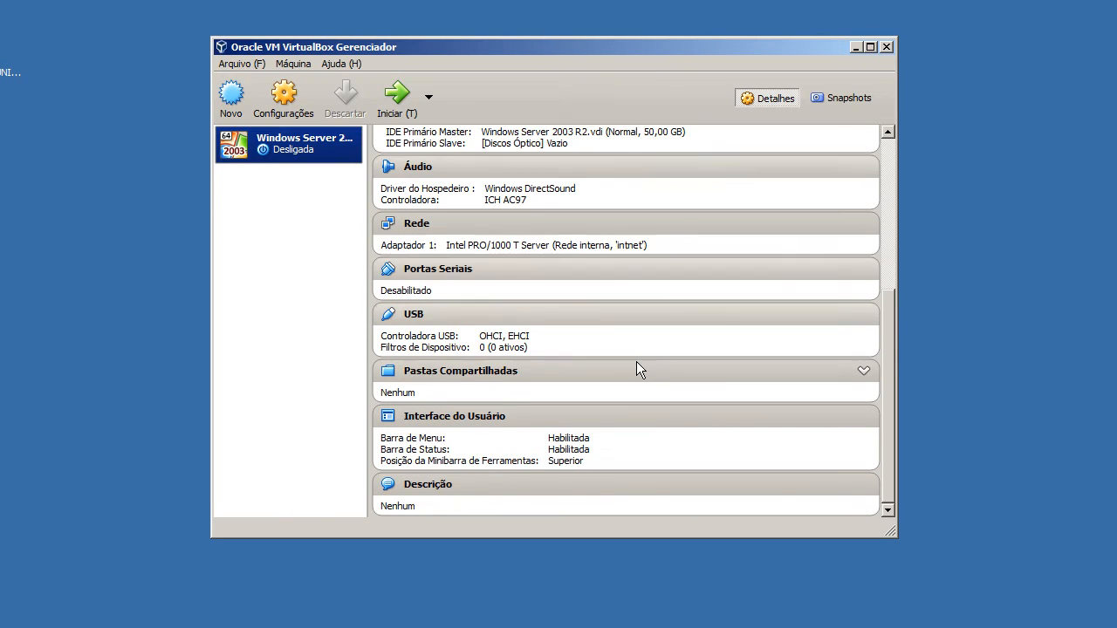
Create a virtual machine named Endian Firewall, type Linux, version Other Linux (64-bit), without a virtual hard disk.
{"action": "left_click", "coordinate": [234, 99]}
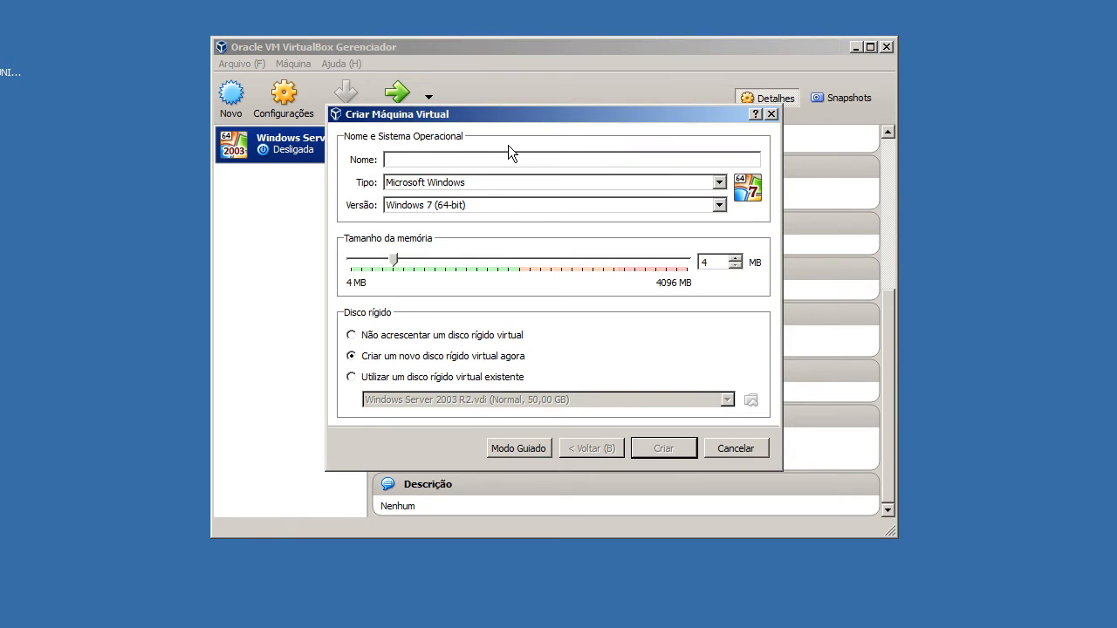
{"action": "type", "text": "Endian Firewall"}
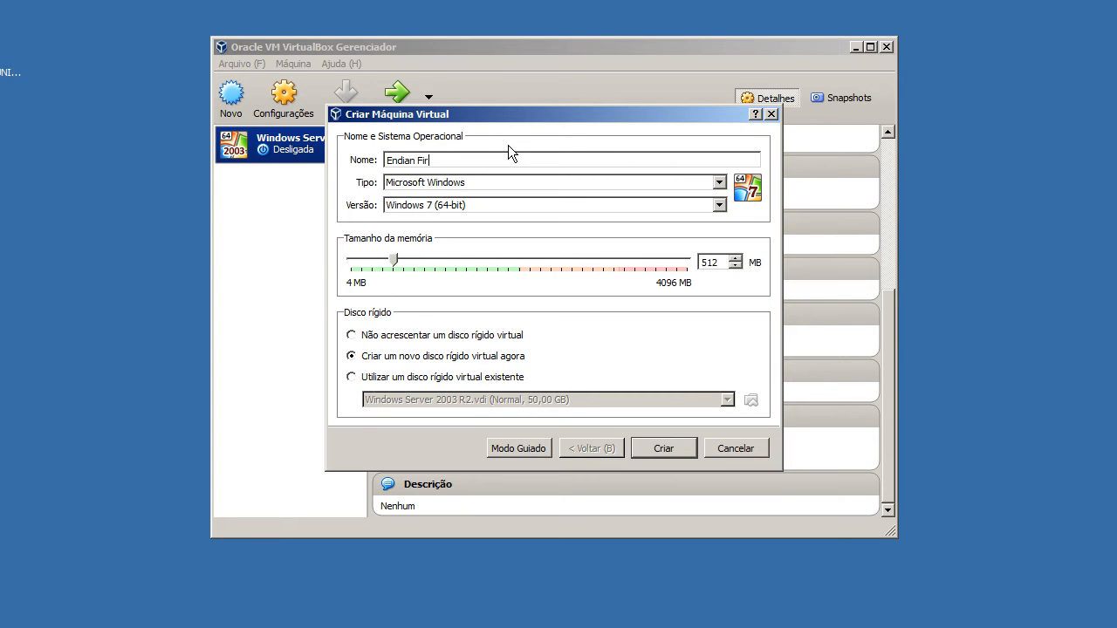
{"action": "left_click", "coordinate": [464, 185]}
{"action": "left_click", "coordinate": [464, 206]}
{"action": "left_click", "coordinate": [463, 207]}
{"action": "scroll", "coordinate": [470, 270], "scroll_direction": "down", "scroll_amount": 2}
{"action": "left_click", "coordinate": [473, 321]}
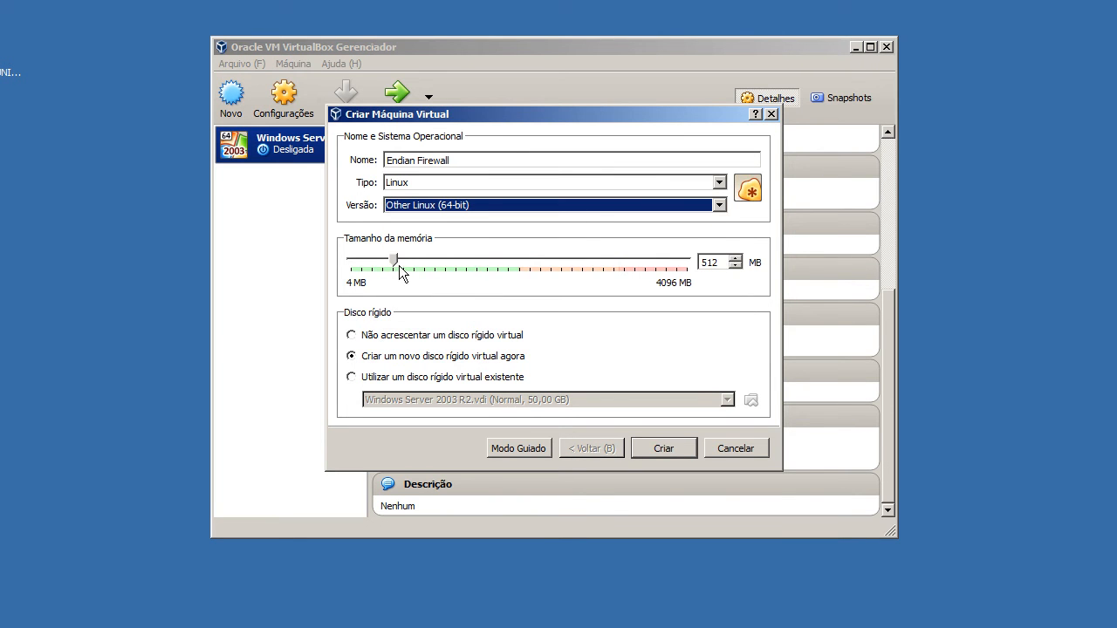
{"action": "left_click", "coordinate": [433, 337]}
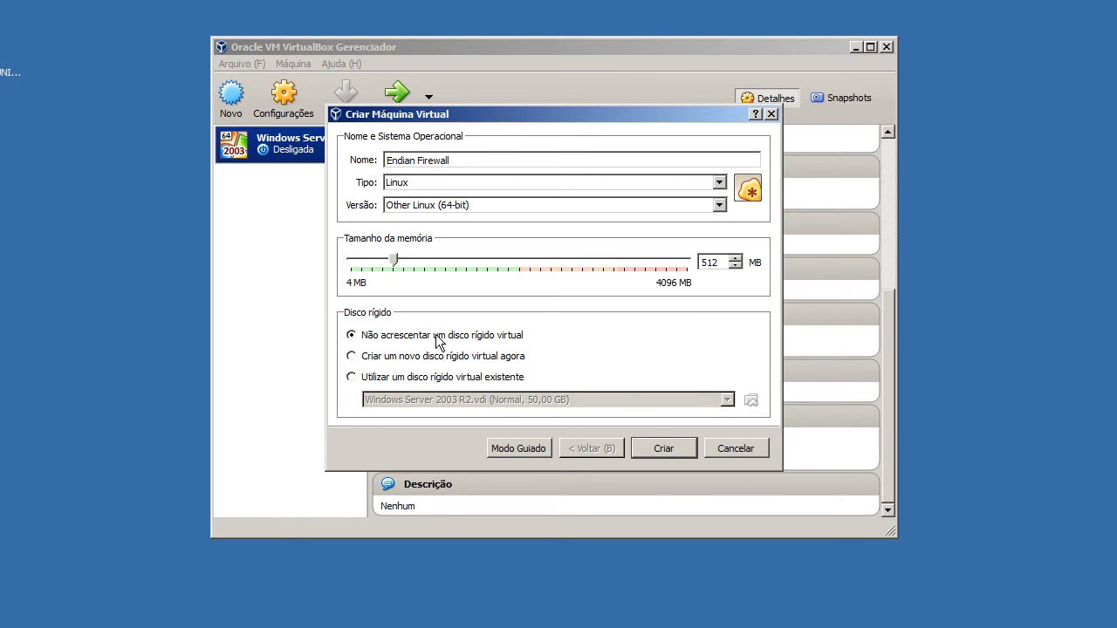
{"action": "left_click", "coordinate": [658, 449]}
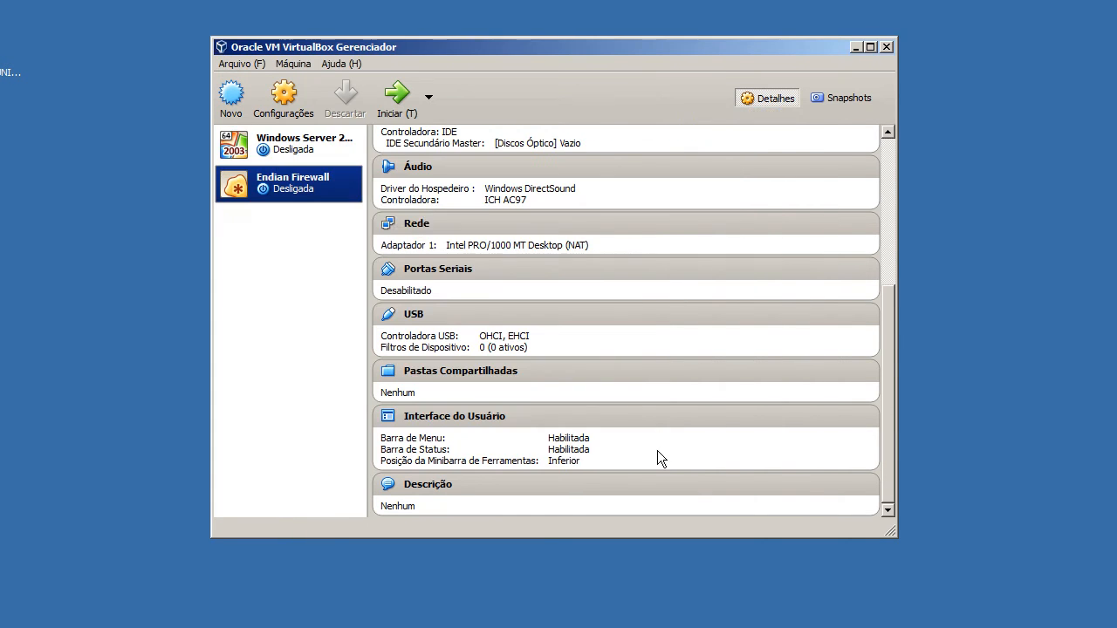
Open the Endian Firewall machine's settings and review its advanced, description and encryption options.
{"action": "left_click", "coordinate": [284, 94]}
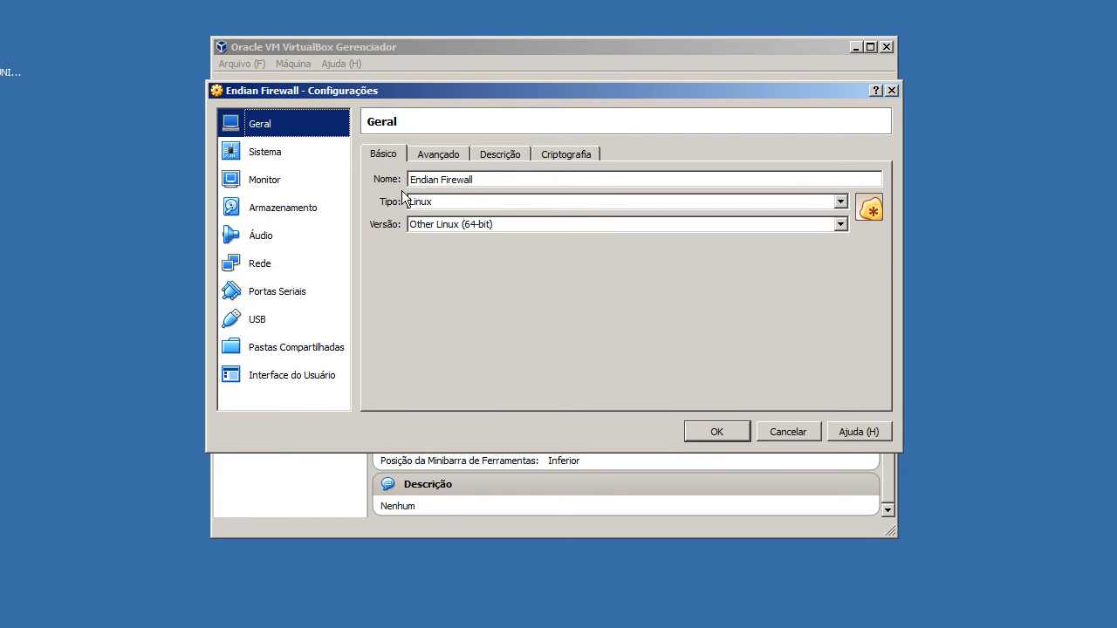
{"action": "left_click", "coordinate": [438, 157]}
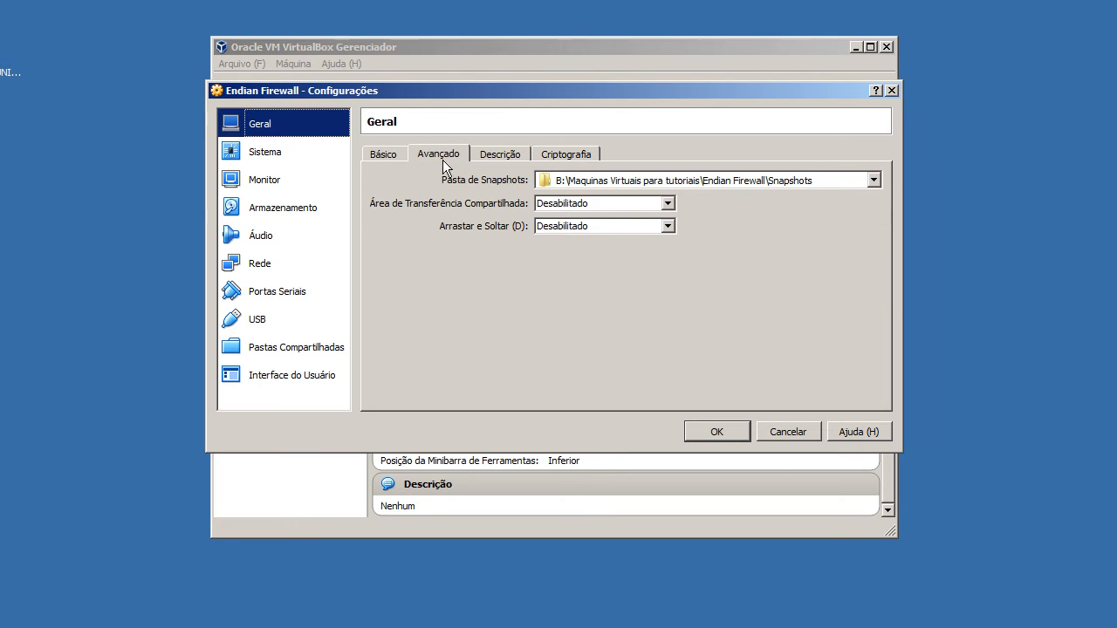
{"action": "left_click", "coordinate": [579, 210]}
{"action": "left_click", "coordinate": [578, 207]}
{"action": "left_click", "coordinate": [517, 155]}
{"action": "left_click", "coordinate": [564, 157]}
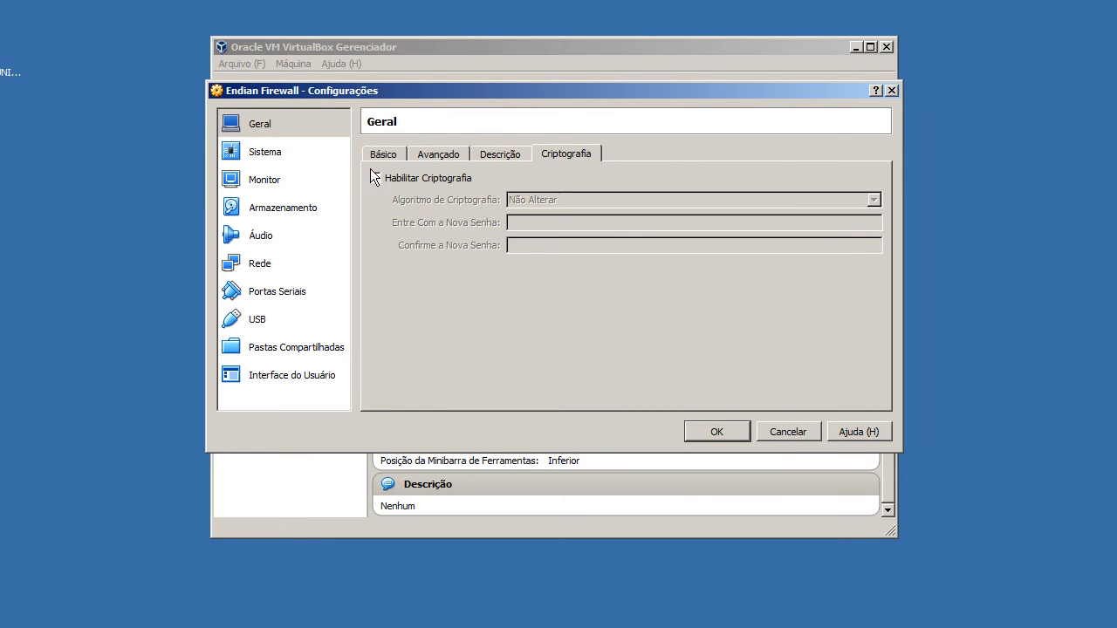
Disable Disquete in the system's boot order and move it below Disco Rígido.
{"action": "left_click", "coordinate": [307, 153]}
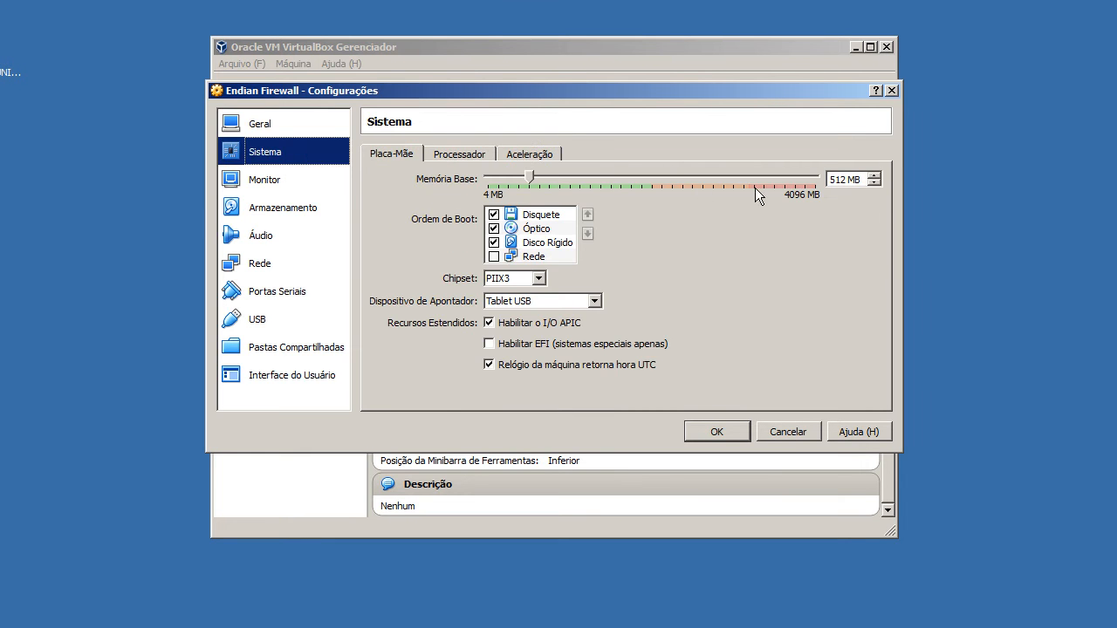
{"action": "left_click", "coordinate": [495, 217]}
{"action": "left_click", "coordinate": [587, 234]}
{"action": "left_click", "coordinate": [587, 236]}
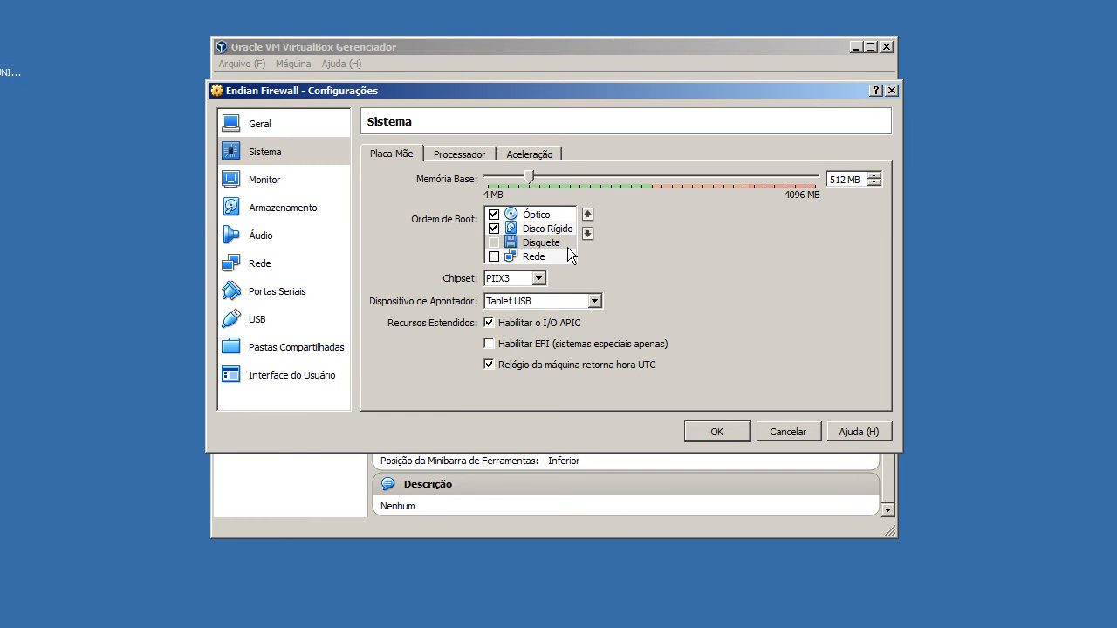
{"action": "left_click", "coordinate": [545, 216]}
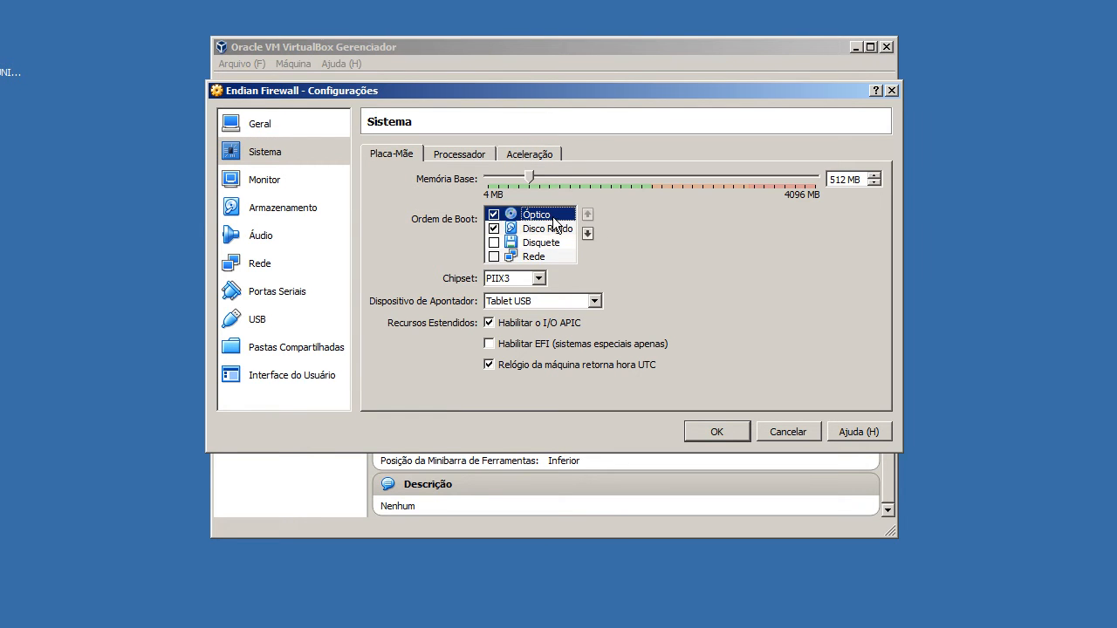
{"action": "left_click", "coordinate": [551, 231]}
Set the machine's pointing device to Mouse PS/2.
{"action": "left_click", "coordinate": [526, 301]}
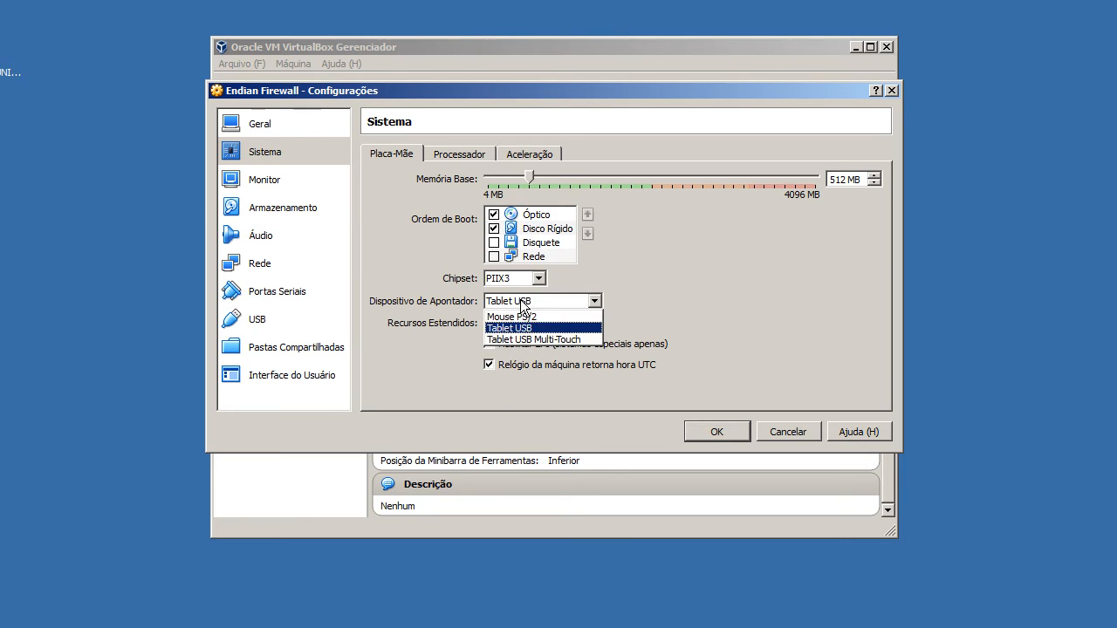
{"action": "left_click", "coordinate": [531, 317]}
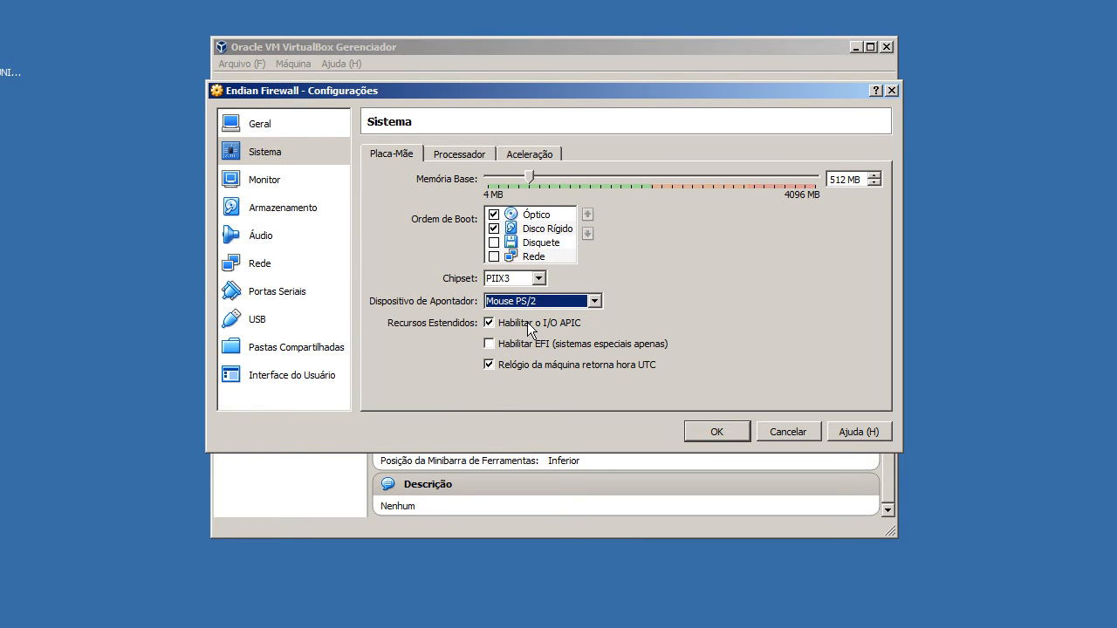
{"action": "mouse_move", "coordinate": [528, 329]}
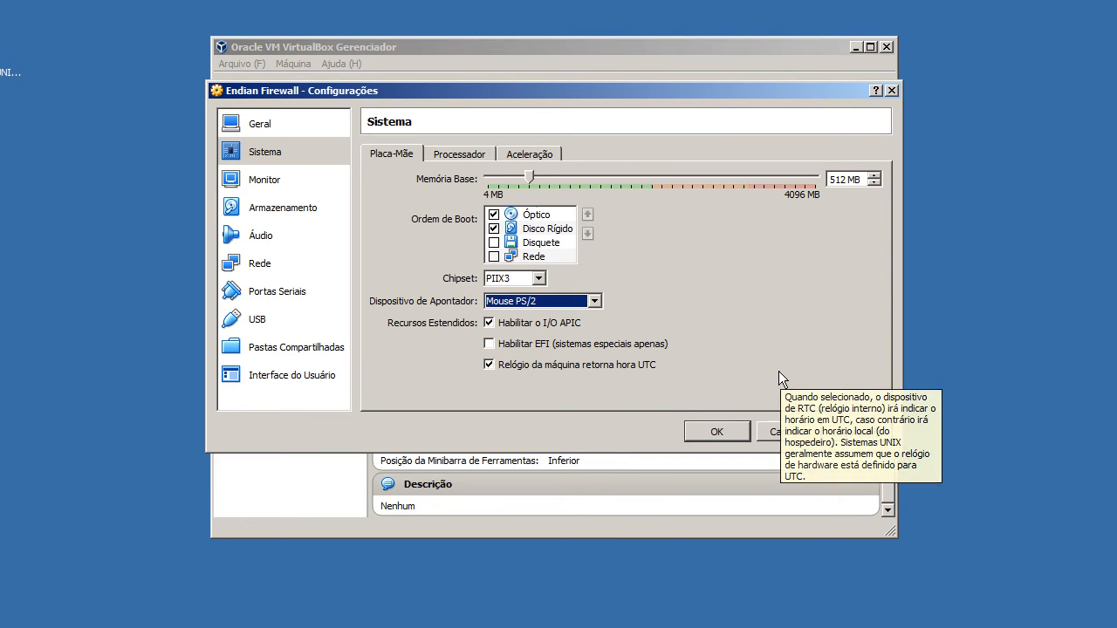
Review the processor's PAE/NX option and the acceleration settings of the Endian Firewall machine.
{"action": "left_click", "coordinate": [454, 155]}
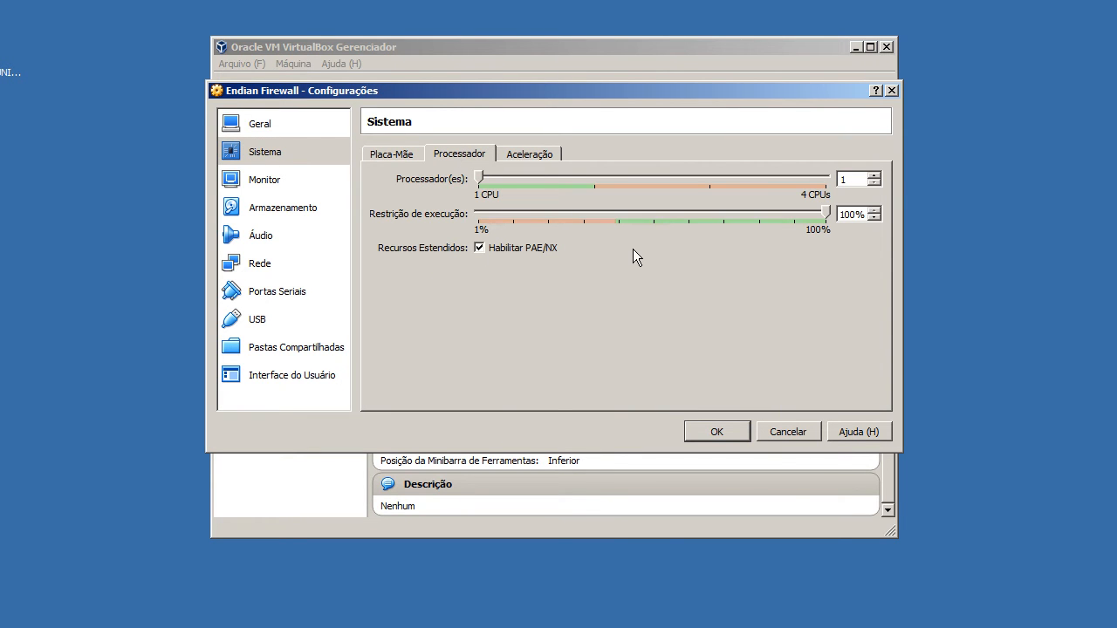
{"action": "left_click", "coordinate": [534, 249]}
{"action": "left_click", "coordinate": [529, 155]}
{"action": "left_click", "coordinate": [534, 179]}
{"action": "left_click", "coordinate": [541, 199]}
Set the display's video memory to 10 MB and review the remote display and video capture settings.
{"action": "left_click", "coordinate": [313, 179]}
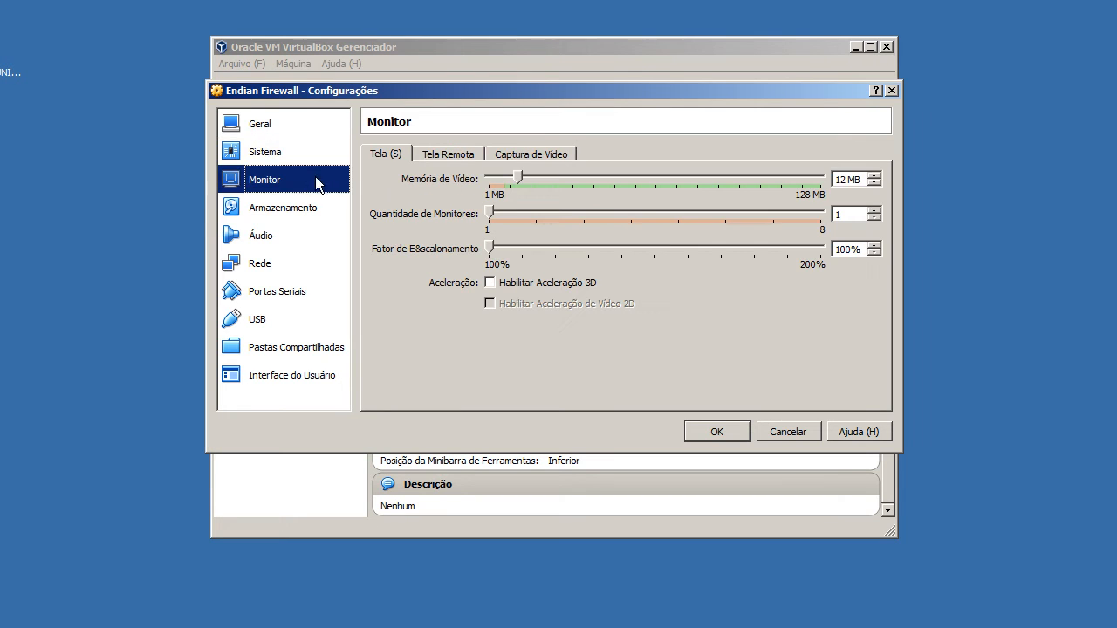
{"action": "left_click_drag", "start_coordinate": [528, 175], "coordinate": [517, 175]}
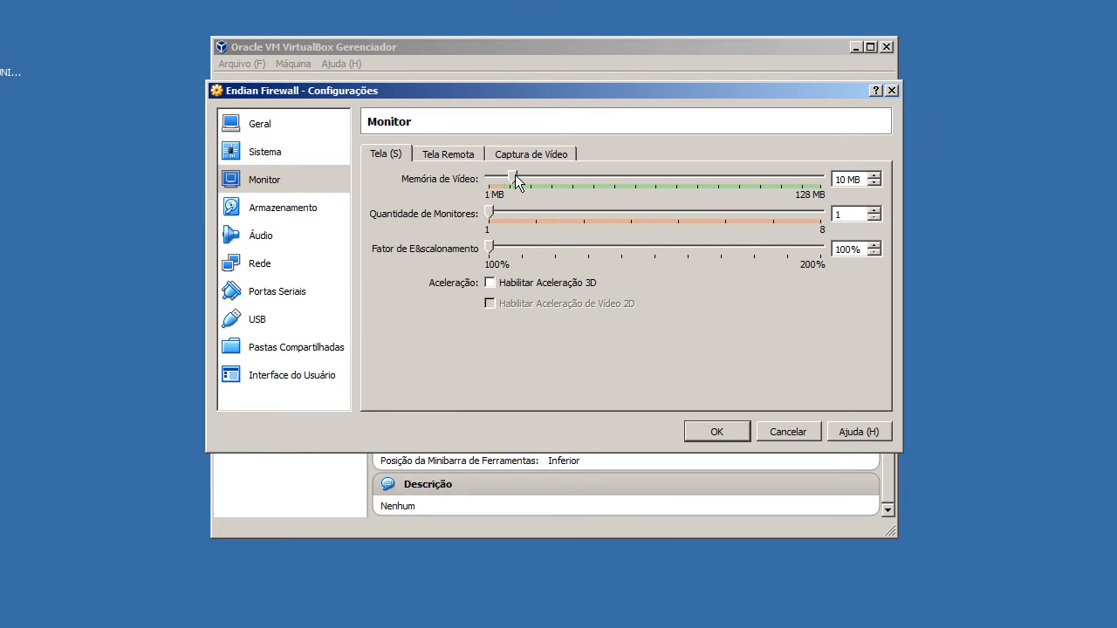
{"action": "left_click", "coordinate": [468, 154]}
{"action": "key", "text": "ctrl+Tab"}
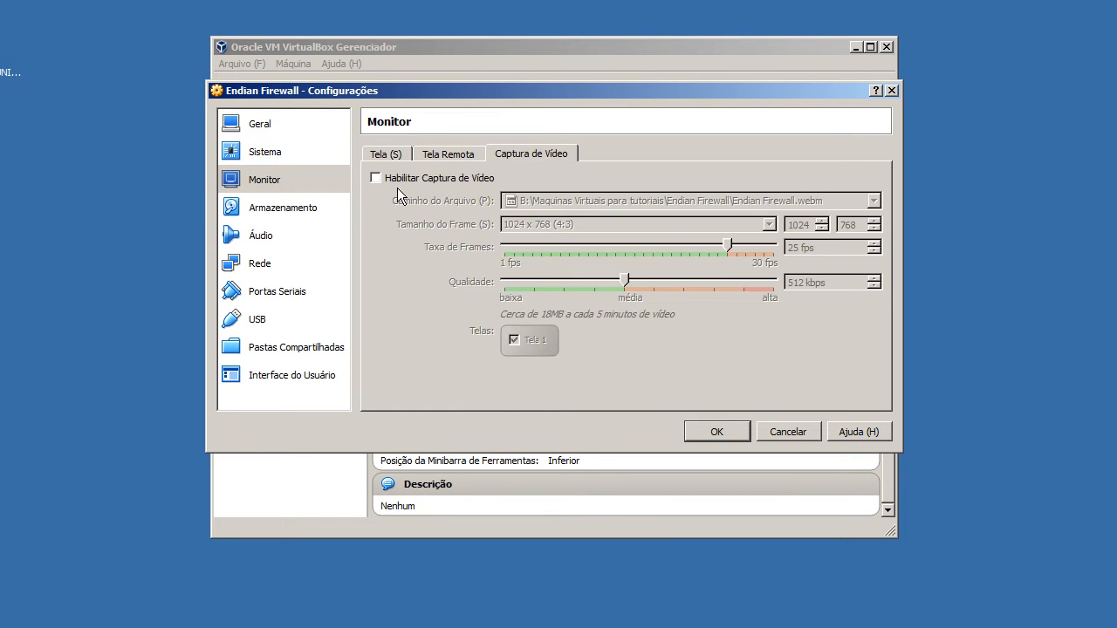
Add an IDE controller to the Endian Firewall machine's storage tree.
{"action": "left_click", "coordinate": [323, 208]}
{"action": "left_click", "coordinate": [558, 403]}
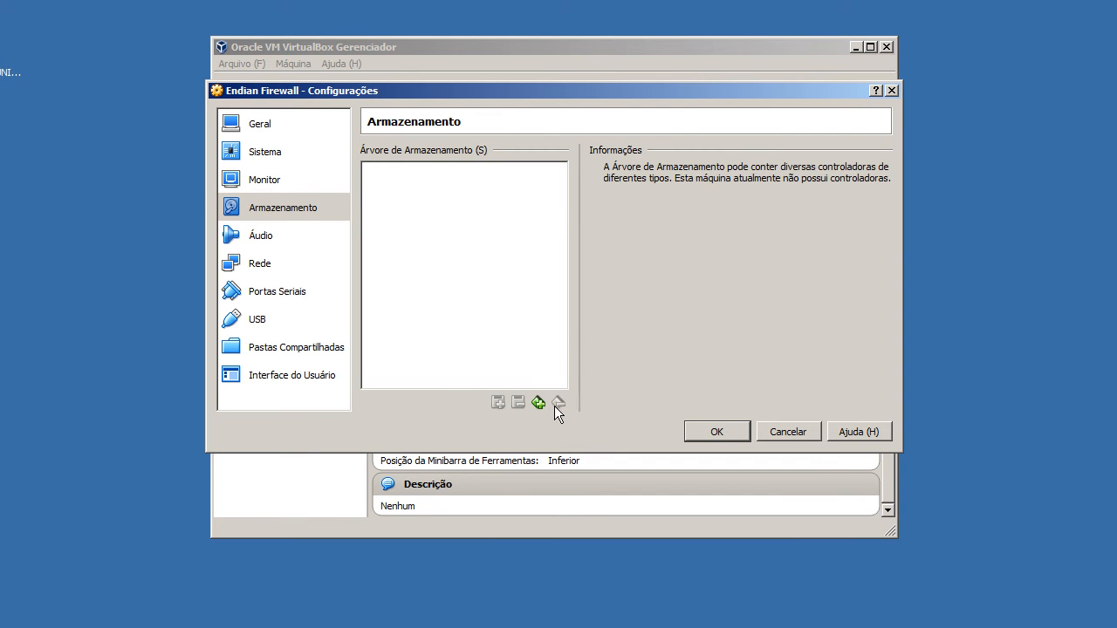
{"action": "left_click", "coordinate": [538, 403]}
{"action": "left_click", "coordinate": [558, 416]}
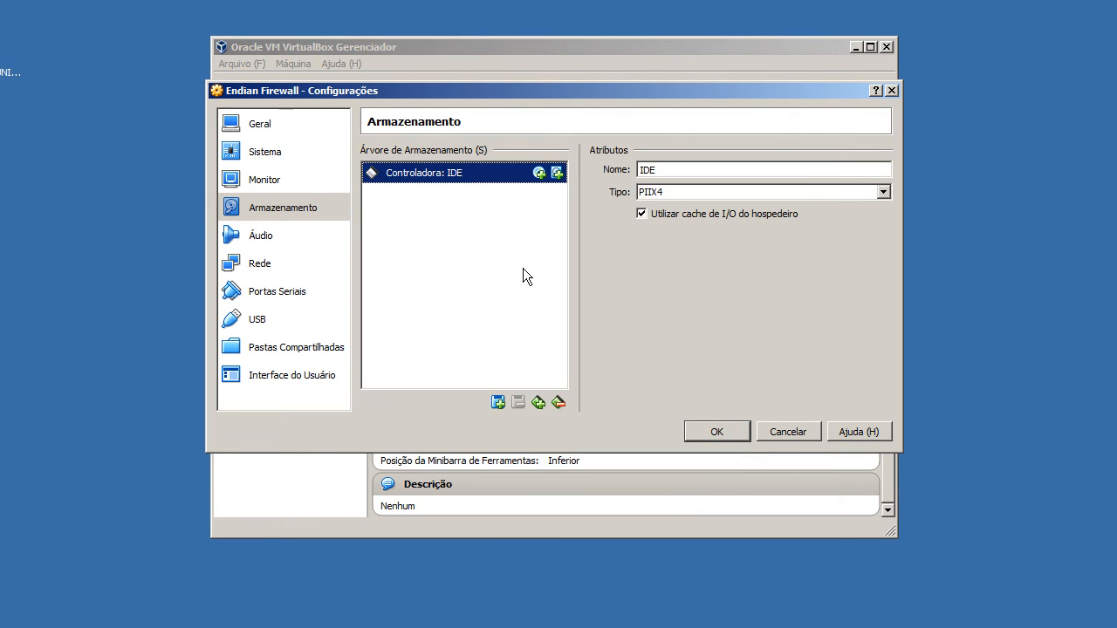
Create a 10 GB dynamically allocated VDI hard disk named Endian Firewall on the IDE controller.
{"action": "left_click", "coordinate": [557, 173]}
{"action": "left_click", "coordinate": [482, 301]}
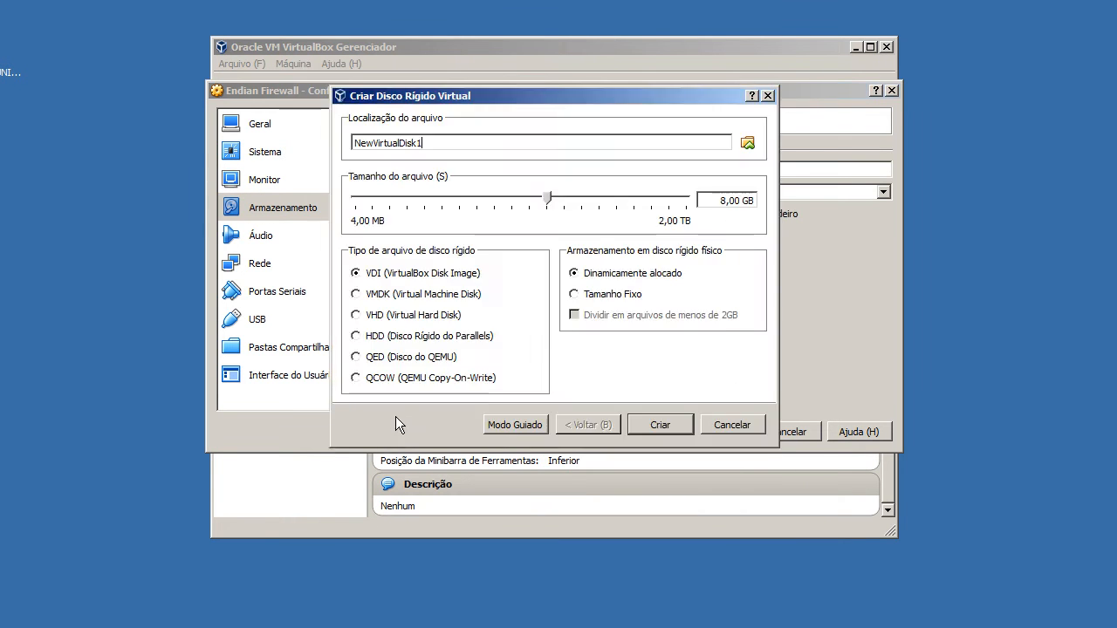
{"action": "left_click_drag", "start_coordinate": [733, 202], "coordinate": [543, 201]}
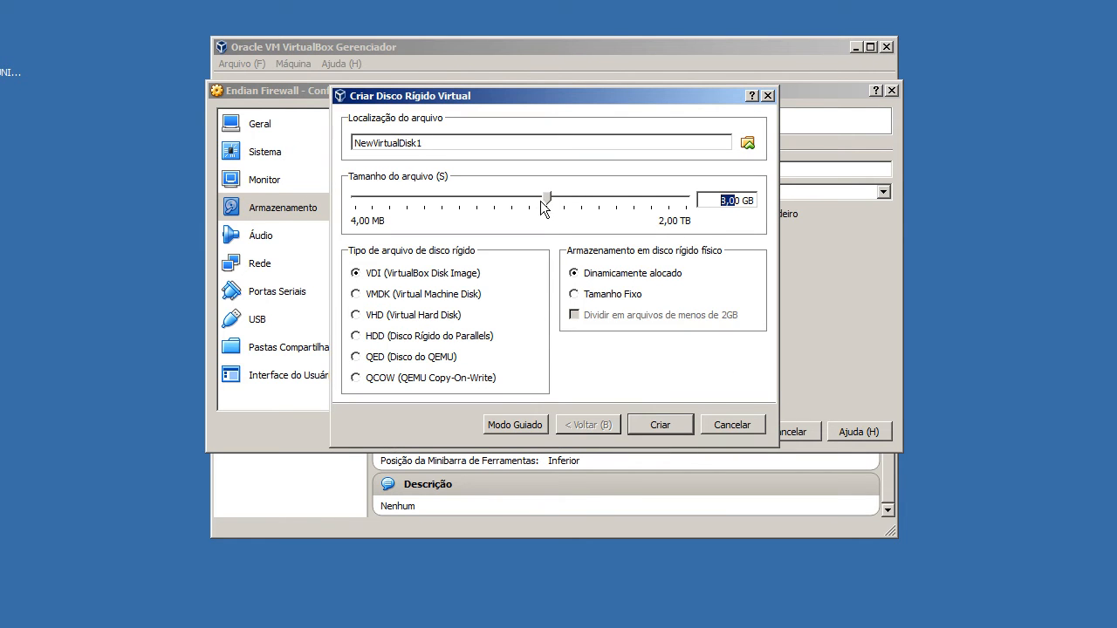
{"action": "type", "text": "1"}
{"action": "left_click_drag", "start_coordinate": [523, 139], "coordinate": [166, 133]}
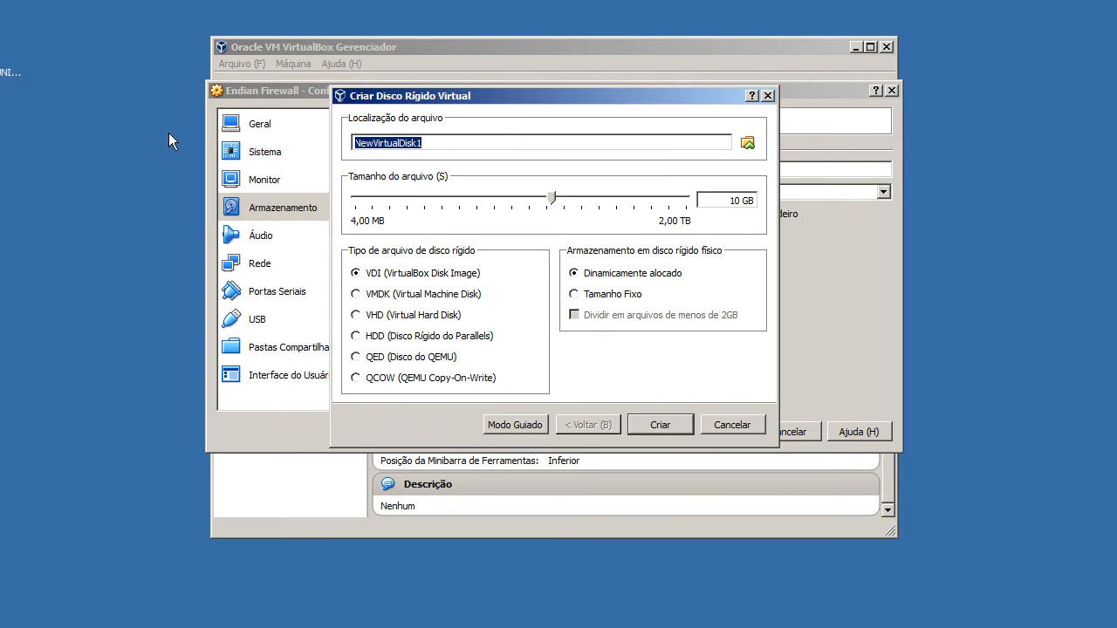
{"action": "type", "text": "Endian Firteewall"}
{"action": "left_click", "coordinate": [635, 428]}
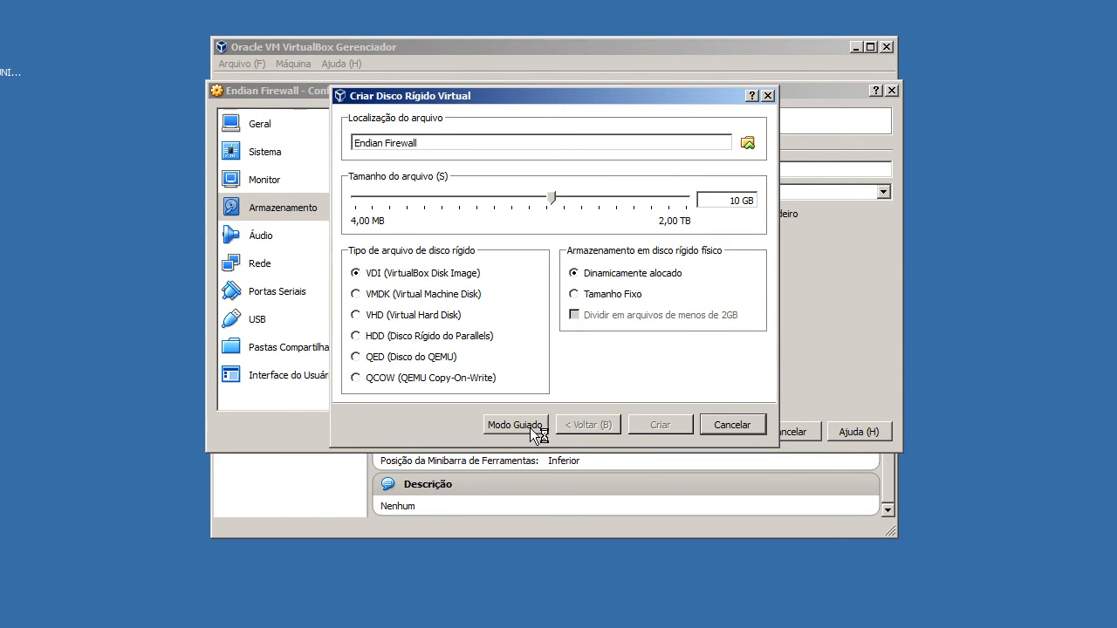
Add an optical drive to the IDE controller, leave it empty and select it.
{"action": "left_click", "coordinate": [538, 173]}
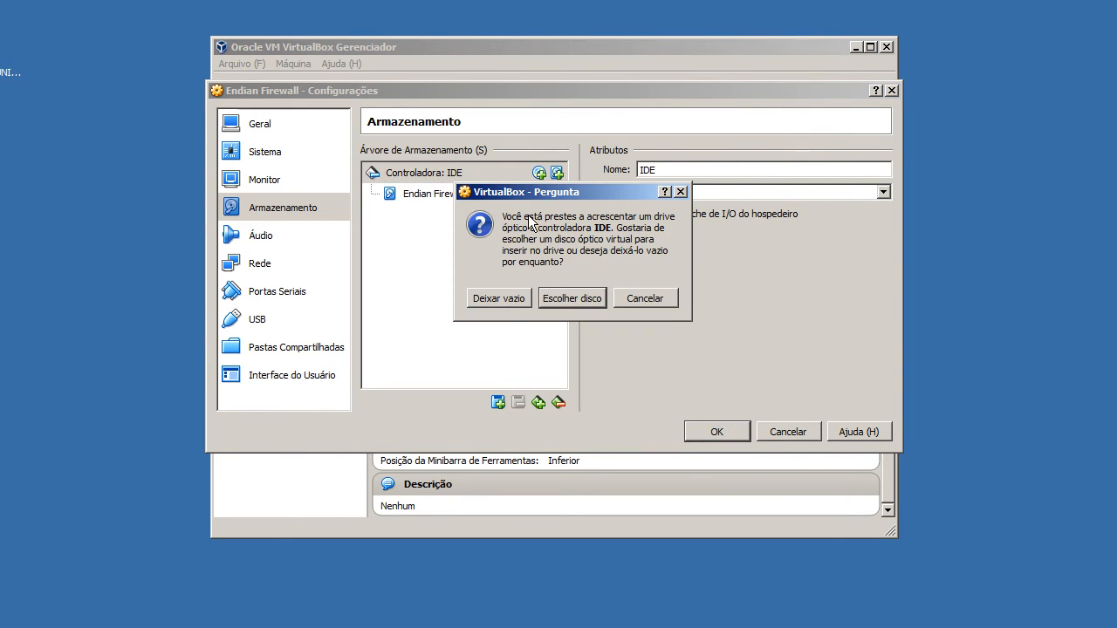
{"action": "left_click", "coordinate": [512, 299]}
{"action": "left_click", "coordinate": [412, 211]}
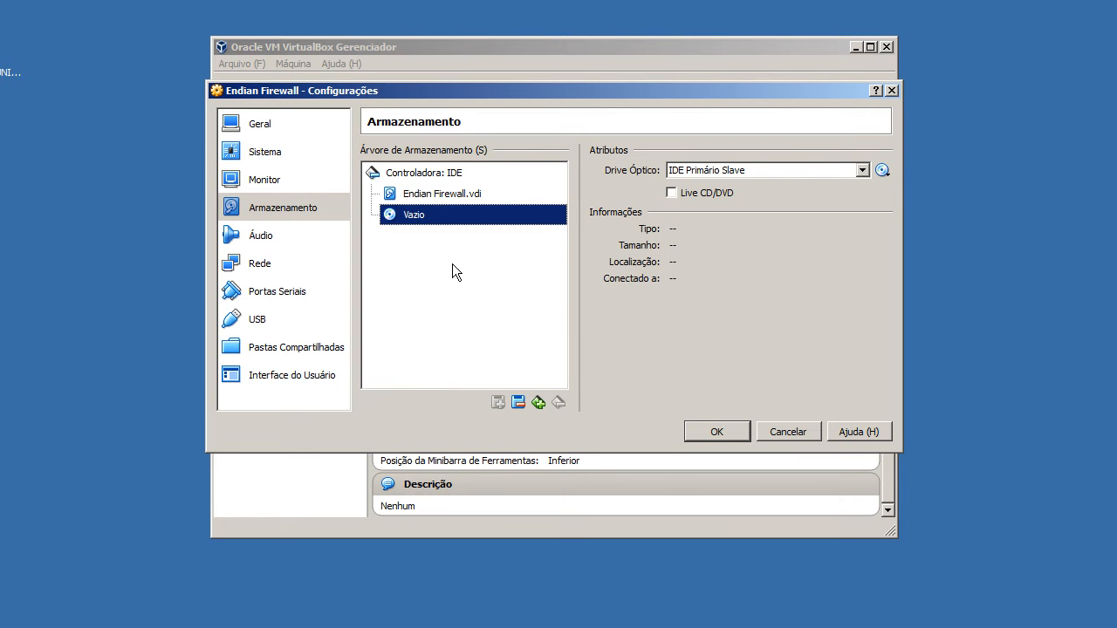
{"action": "left_click", "coordinate": [888, 172]}
{"action": "left_click", "coordinate": [808, 245]}
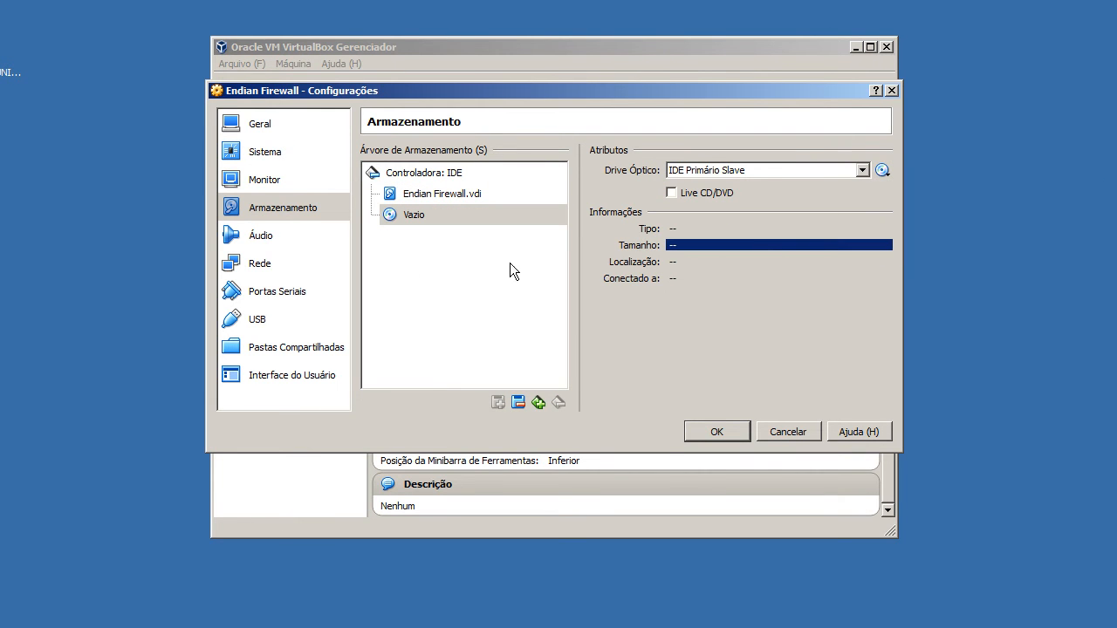
{"action": "left_click", "coordinate": [882, 172]}
{"action": "left_click", "coordinate": [883, 190]}
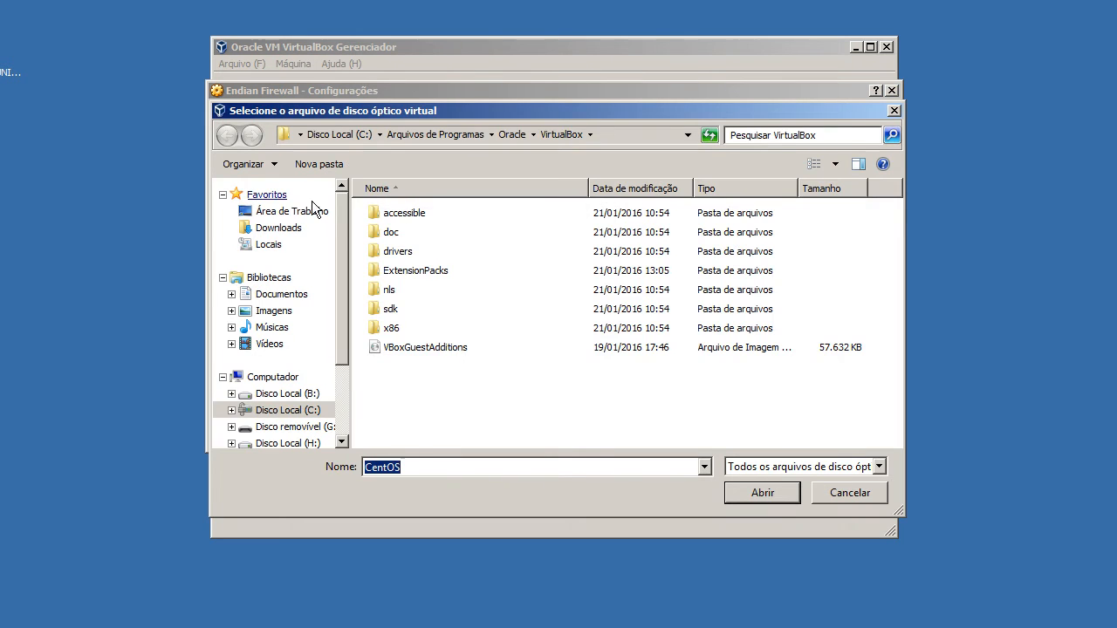
{"action": "left_click", "coordinate": [269, 214]}
{"action": "left_click", "coordinate": [462, 305]}
{"action": "left_click", "coordinate": [768, 493]}
{"action": "left_click", "coordinate": [419, 215]}
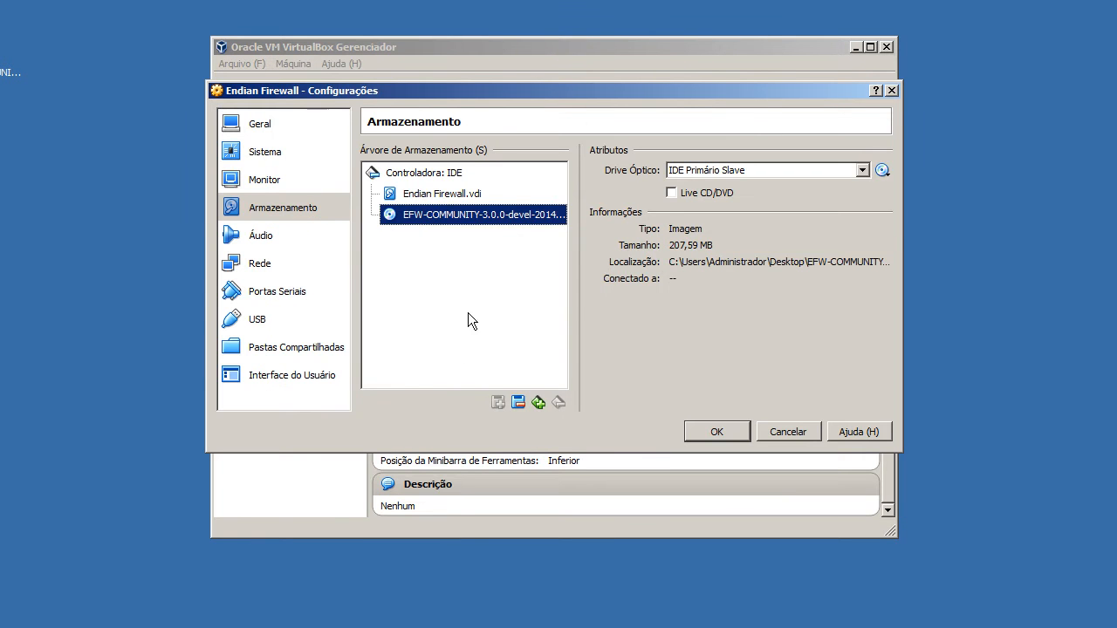
Disable audio for the Endian Firewall machine.
{"action": "left_click", "coordinate": [298, 243]}
{"action": "left_click", "coordinate": [375, 154]}
Connect network adapter 1 as Placa em modo Bridge and expand its advanced settings.
{"action": "left_click", "coordinate": [304, 266]}
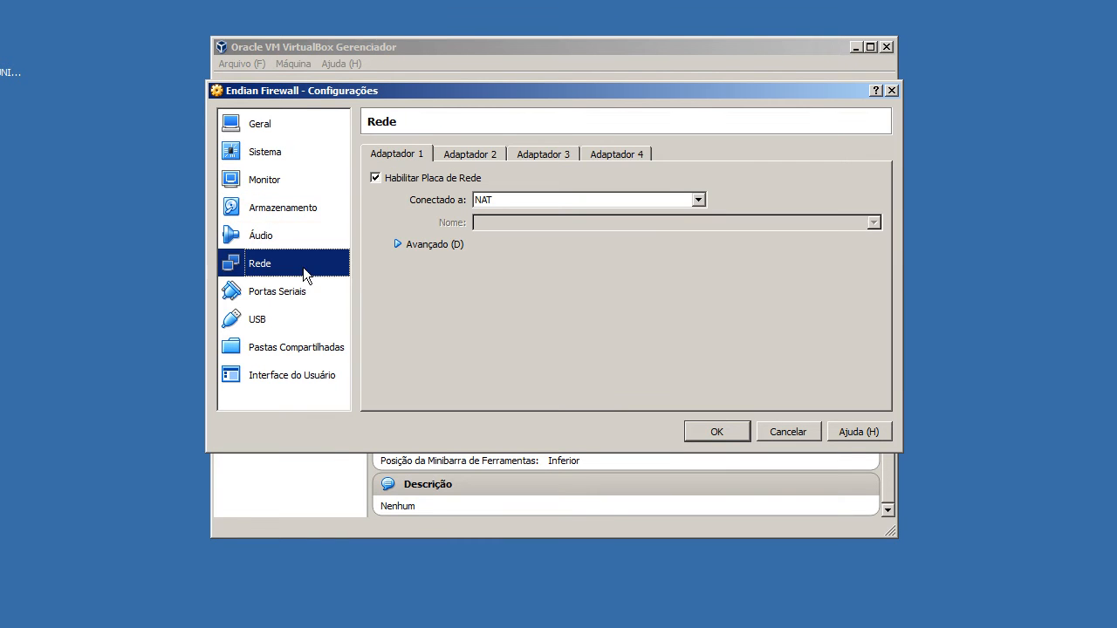
{"action": "left_click", "coordinate": [433, 244]}
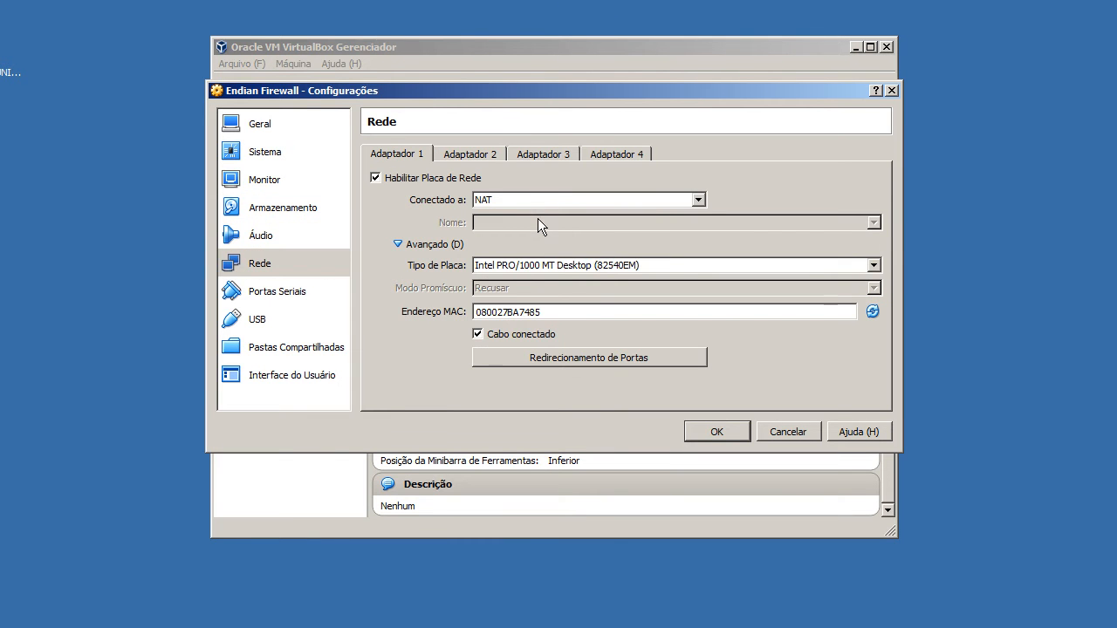
{"action": "left_click", "coordinate": [496, 201]}
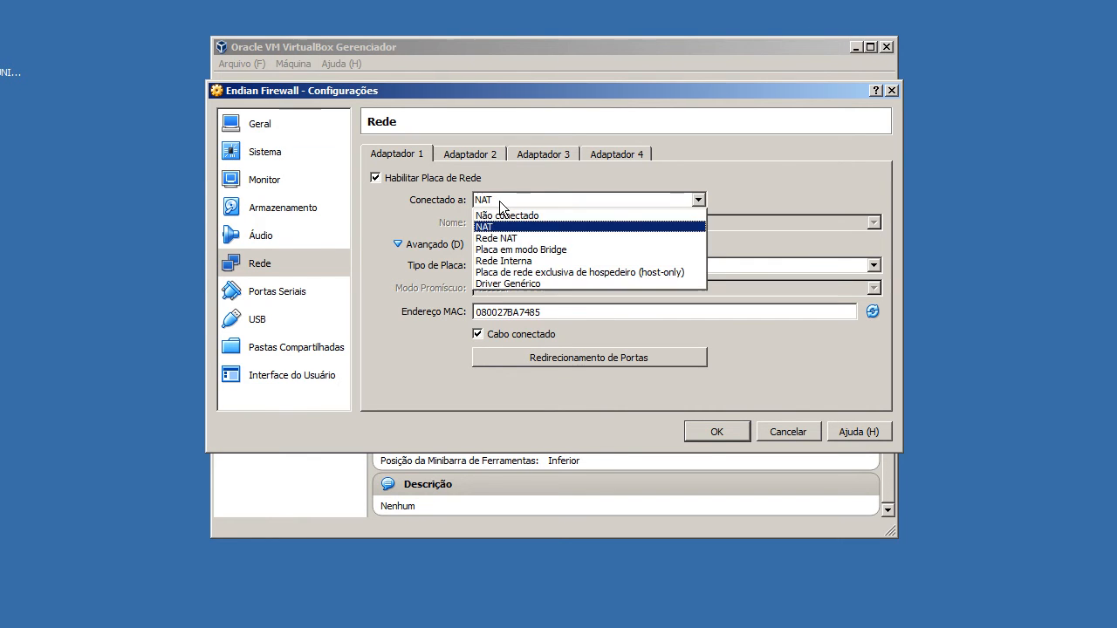
{"action": "left_click", "coordinate": [514, 248]}
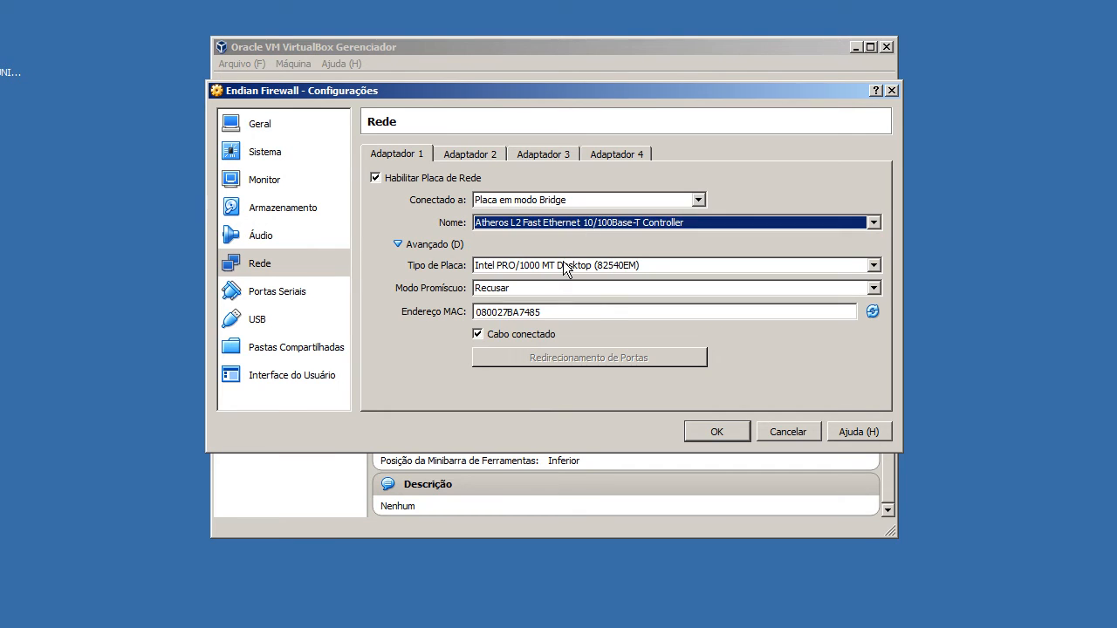
Set adapter 1's card type to Intel PRO/1000 T Server (82543GC) and its promiscuous mode to Permitir Tudo.
{"action": "left_click", "coordinate": [564, 265]}
{"action": "left_click", "coordinate": [575, 326]}
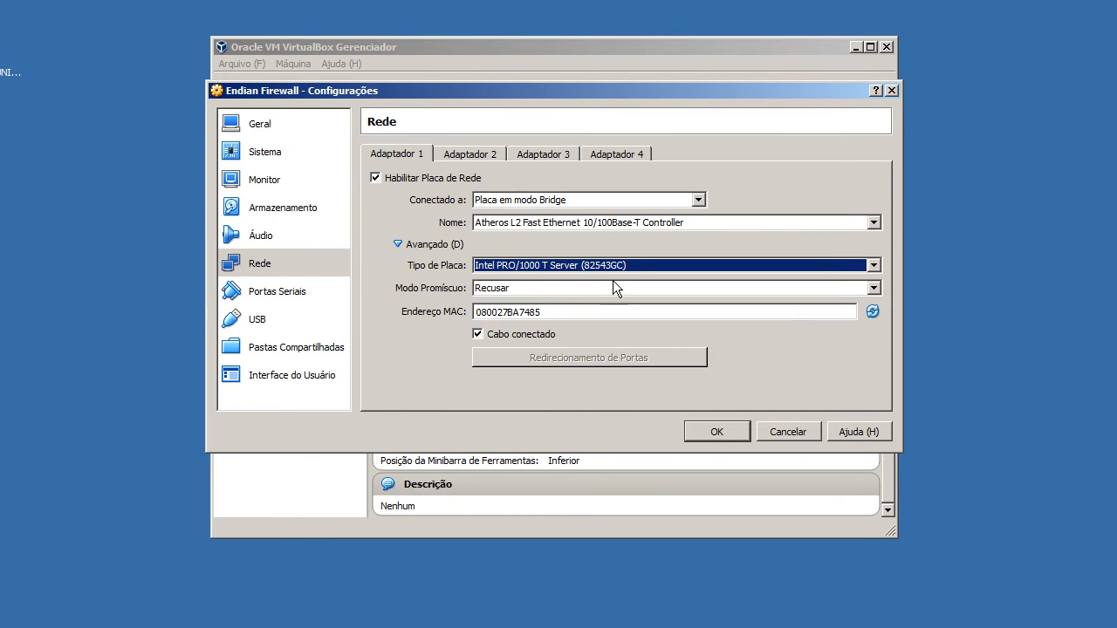
{"action": "left_click", "coordinate": [564, 290]}
{"action": "left_click", "coordinate": [569, 326]}
Generate a new random MAC address for adapter 1 several times and keep the adapter in bridge mode.
{"action": "left_click", "coordinate": [877, 316]}
{"action": "left_click", "coordinate": [878, 316]}
{"action": "left_click", "coordinate": [878, 316]}
{"action": "left_click", "coordinate": [878, 316]}
{"action": "left_click", "coordinate": [873, 311]}
{"action": "left_click", "coordinate": [872, 312]}
{"action": "left_click", "coordinate": [868, 309]}
{"action": "left_click", "coordinate": [869, 310]}
{"action": "left_click", "coordinate": [870, 309]}
{"action": "left_click", "coordinate": [870, 310]}
{"action": "left_click", "coordinate": [870, 310]}
{"action": "left_click", "coordinate": [870, 310]}
{"action": "left_click", "coordinate": [870, 310]}
{"action": "left_click", "coordinate": [871, 310]}
{"action": "left_click", "coordinate": [871, 310]}
{"action": "left_click", "coordinate": [871, 310]}
{"action": "left_click", "coordinate": [871, 310]}
{"action": "left_click", "coordinate": [871, 310]}
{"action": "left_click", "coordinate": [871, 311]}
{"action": "left_click", "coordinate": [871, 311]}
{"action": "left_click", "coordinate": [872, 310]}
{"action": "left_click", "coordinate": [872, 310]}
{"action": "left_click", "coordinate": [872, 311]}
{"action": "left_click", "coordinate": [871, 310]}
{"action": "left_click", "coordinate": [873, 311]}
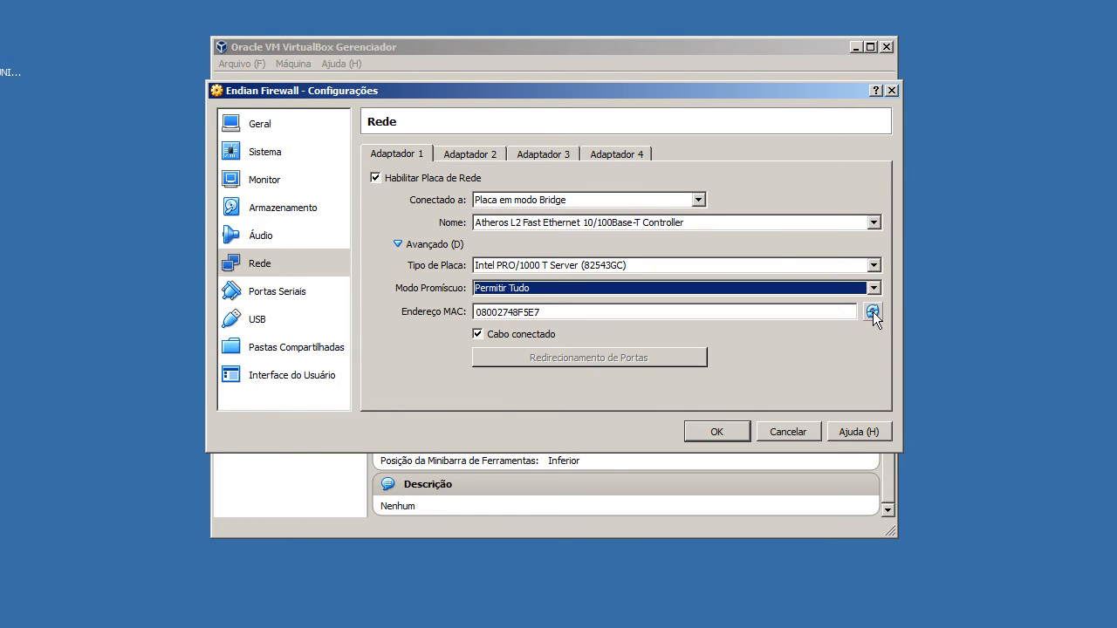
{"action": "left_click", "coordinate": [873, 311]}
{"action": "left_click", "coordinate": [873, 312]}
{"action": "left_click", "coordinate": [873, 311]}
{"action": "left_click", "coordinate": [872, 311]}
{"action": "left_click", "coordinate": [873, 312]}
{"action": "left_click", "coordinate": [872, 312]}
{"action": "left_click", "coordinate": [873, 312]}
{"action": "left_click", "coordinate": [873, 312]}
{"action": "left_click", "coordinate": [535, 210]}
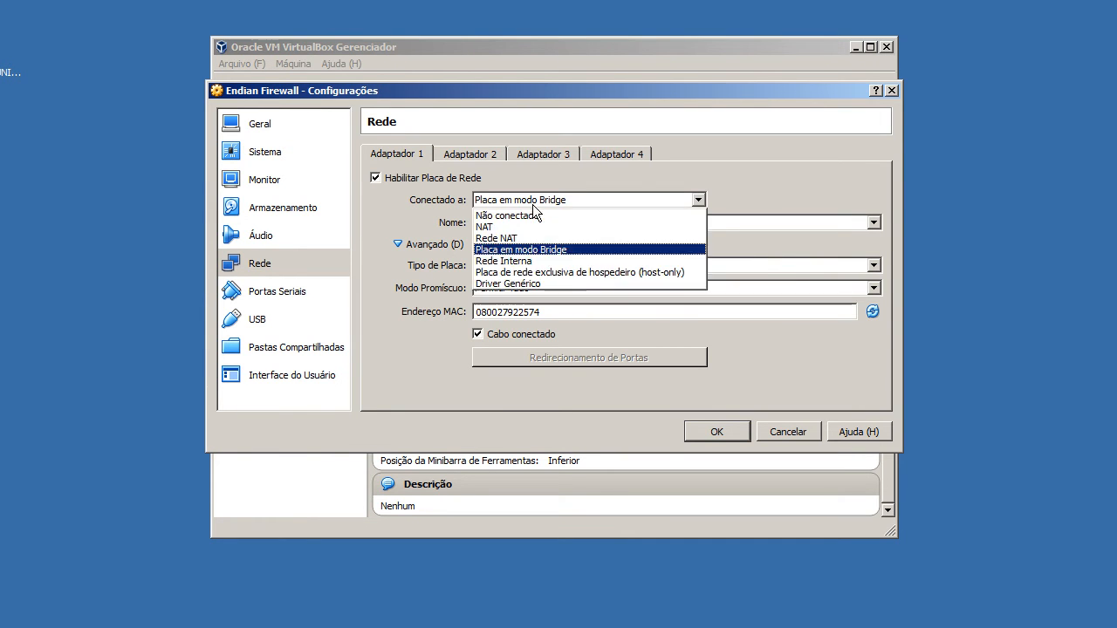
{"action": "left_click", "coordinate": [535, 237]}
Enable network adapter 2 and connect it to Rede Interna on the network intnet, with its advanced settings expanded.
{"action": "left_click", "coordinate": [491, 155]}
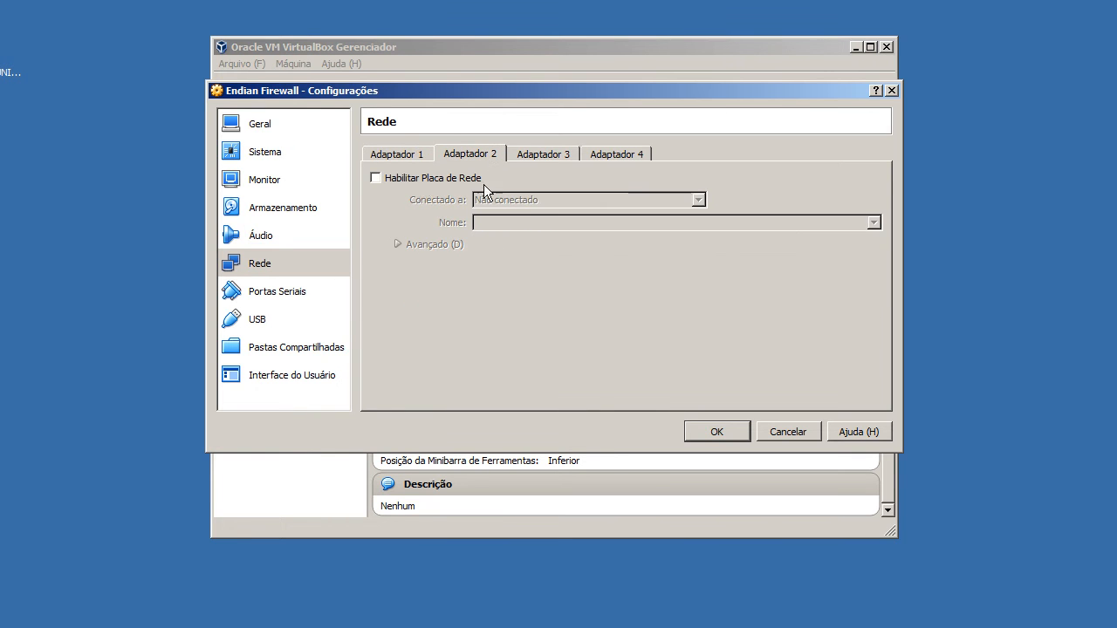
{"action": "left_click", "coordinate": [424, 177]}
{"action": "left_click", "coordinate": [451, 246]}
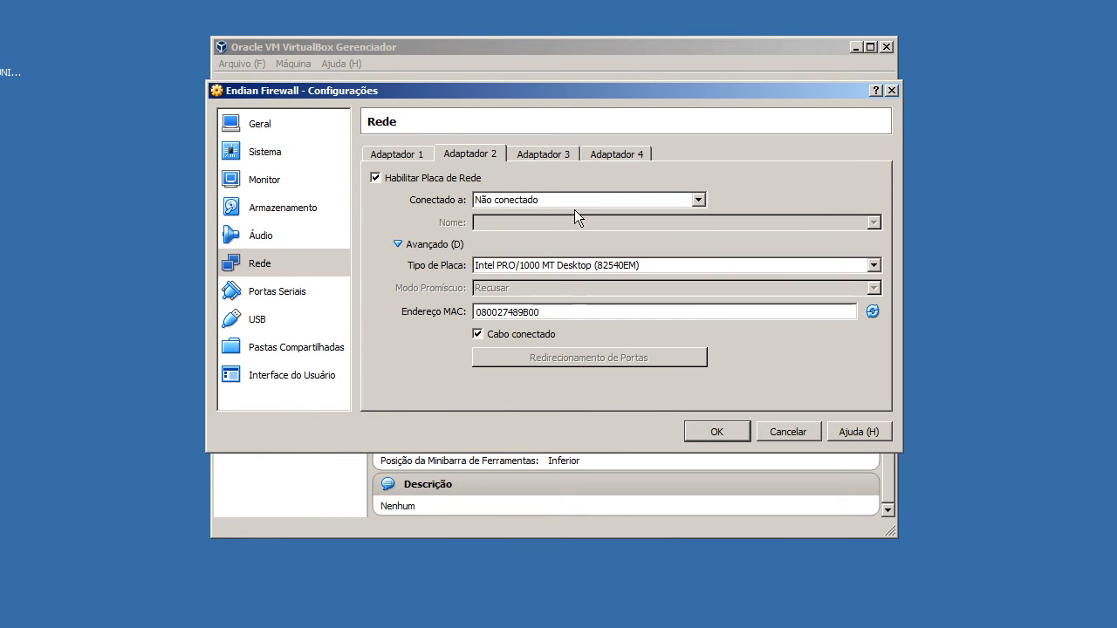
{"action": "left_click", "coordinate": [577, 201]}
{"action": "left_click", "coordinate": [587, 262]}
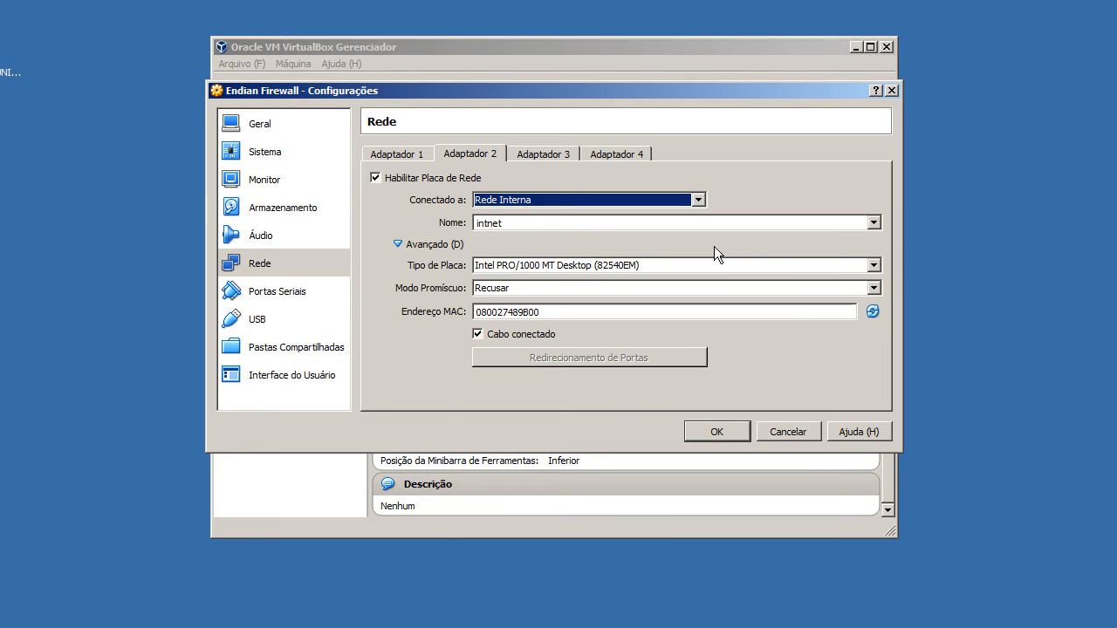
{"action": "left_click", "coordinate": [873, 225]}
{"action": "left_click", "coordinate": [873, 228]}
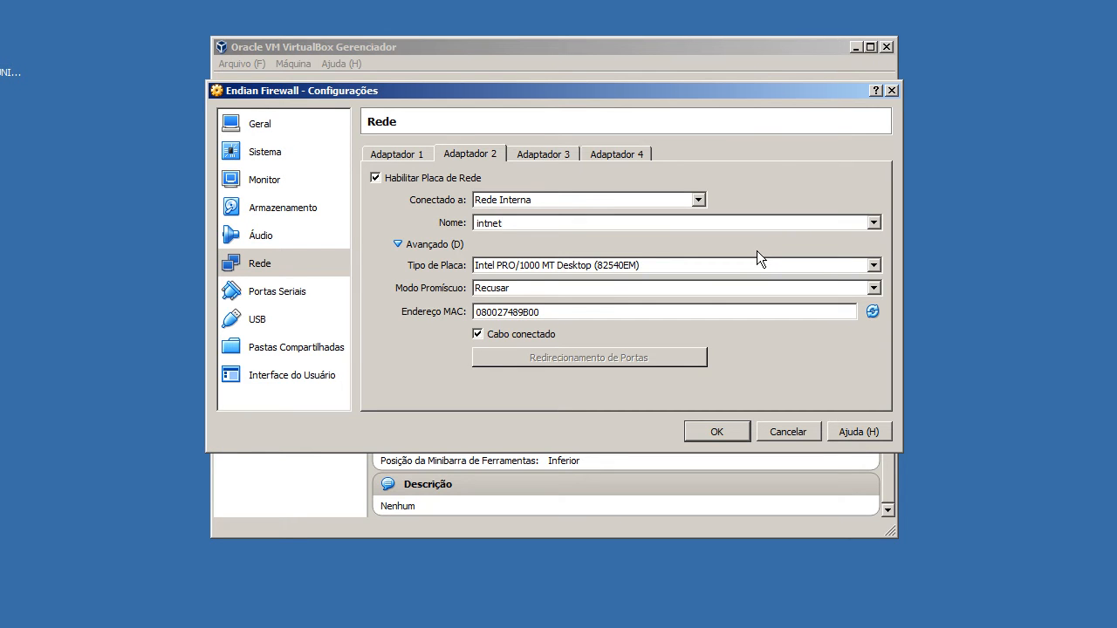
Set adapter 2's card type to Intel PRO/1000 T Server (82543GC) and its promiscuous mode to Permitir Tudo.
{"action": "left_click", "coordinate": [603, 265]}
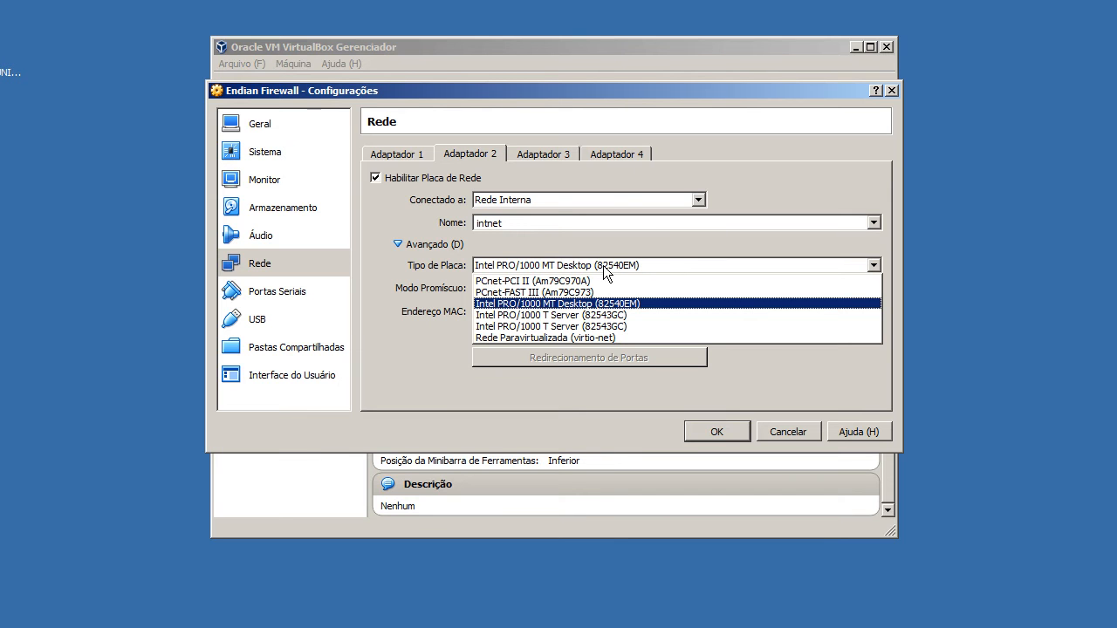
{"action": "left_click", "coordinate": [602, 315]}
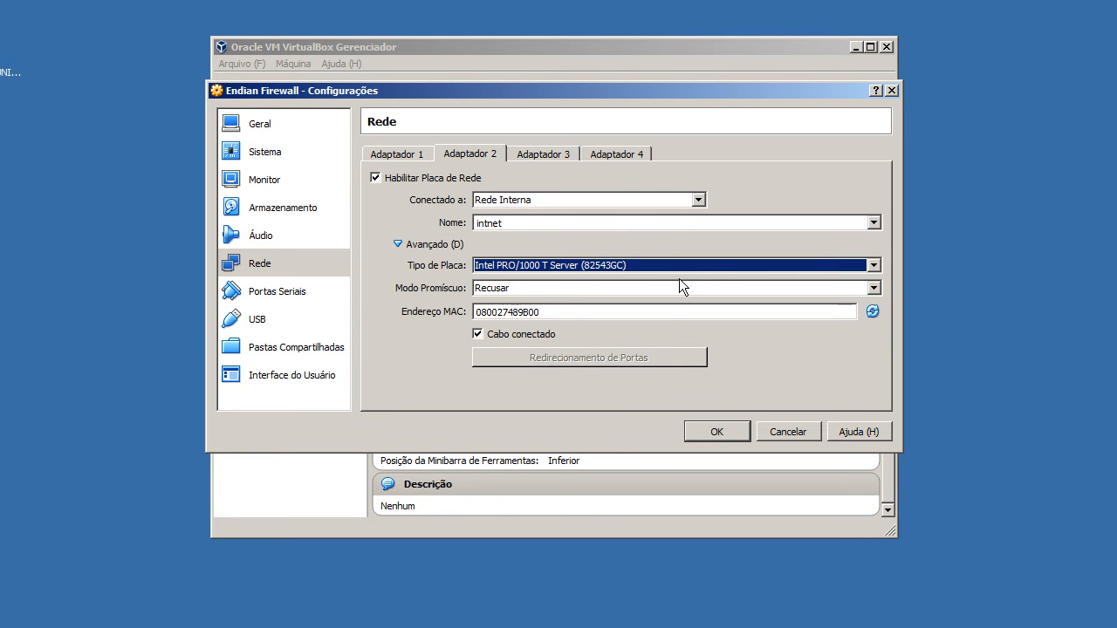
{"action": "left_click", "coordinate": [575, 288]}
{"action": "left_click", "coordinate": [572, 327]}
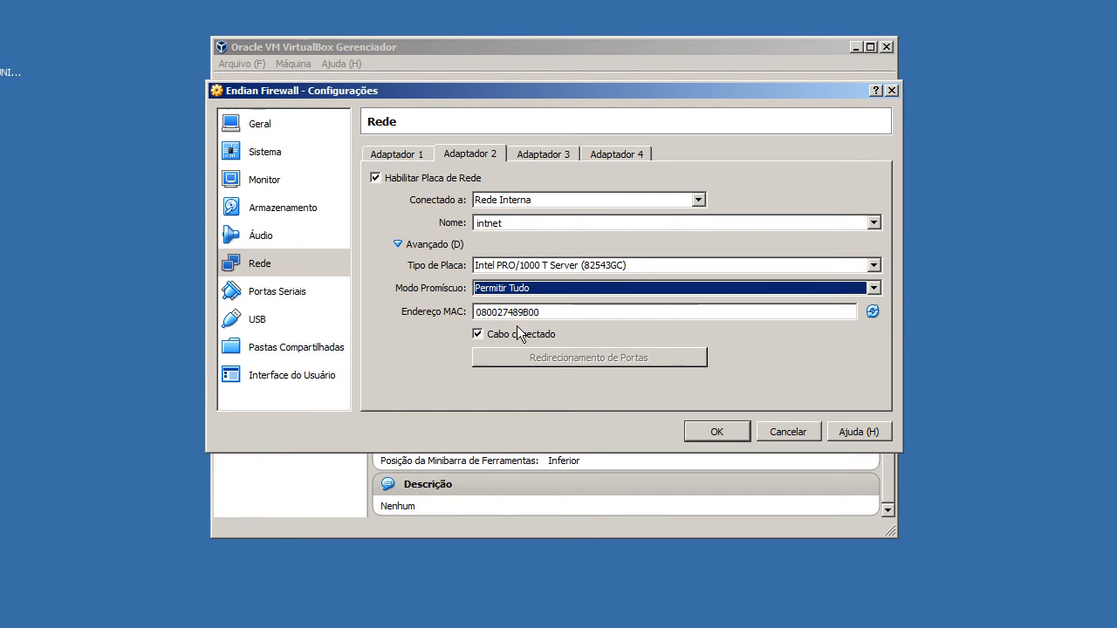
Generate a new random MAC address for adapter 2.
{"action": "left_click", "coordinate": [873, 311]}
{"action": "left_click", "coordinate": [873, 312]}
{"action": "left_click", "coordinate": [872, 312]}
Check adapters 3 and 4 and the serial ports, and disable the machine's USB controller.
{"action": "left_click", "coordinate": [536, 158]}
{"action": "left_click", "coordinate": [602, 156]}
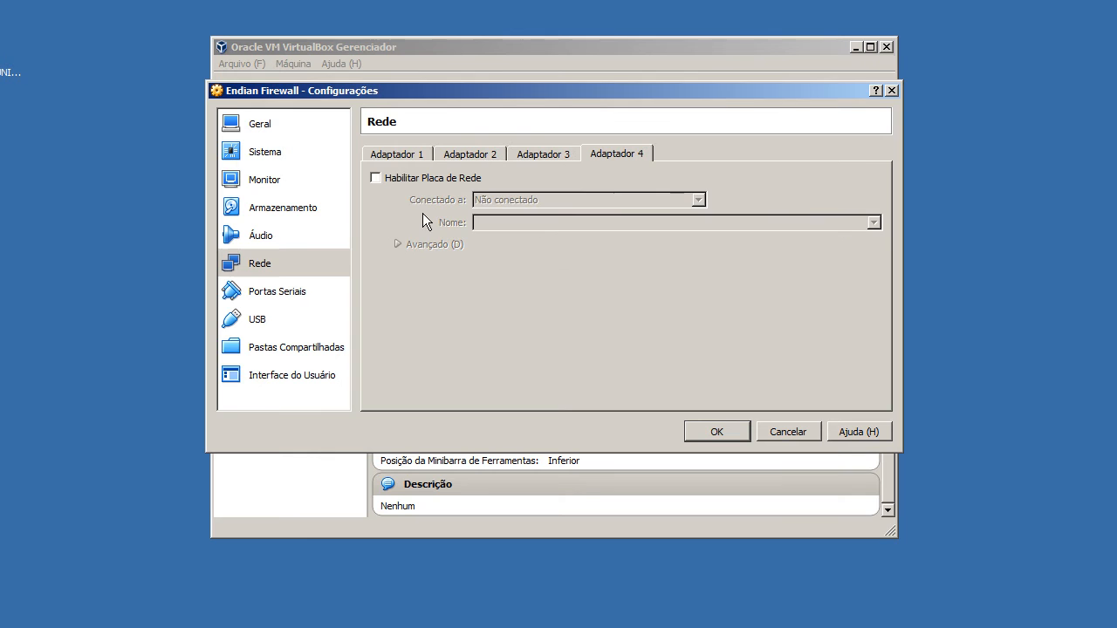
{"action": "left_click", "coordinate": [322, 283]}
{"action": "left_click", "coordinate": [320, 316]}
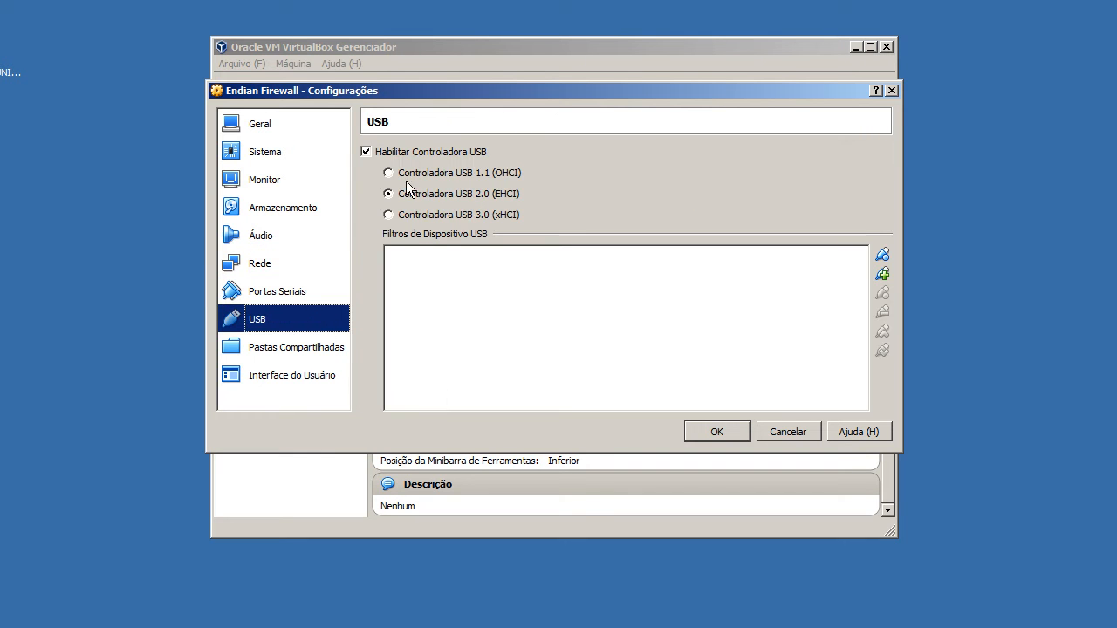
{"action": "left_click", "coordinate": [404, 153]}
Go through the shared folder and user interface settings and save the Endian Firewall machine's configuration.
{"action": "left_click", "coordinate": [317, 354]}
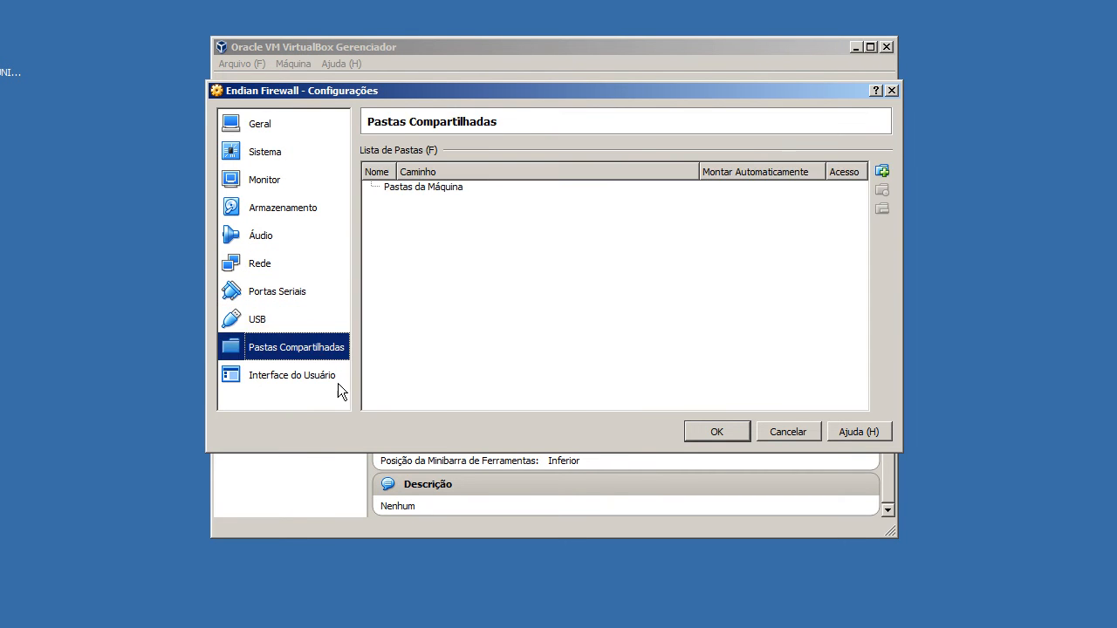
{"action": "left_click", "coordinate": [348, 381]}
{"action": "left_click", "coordinate": [572, 209]}
{"action": "left_click", "coordinate": [706, 429]}
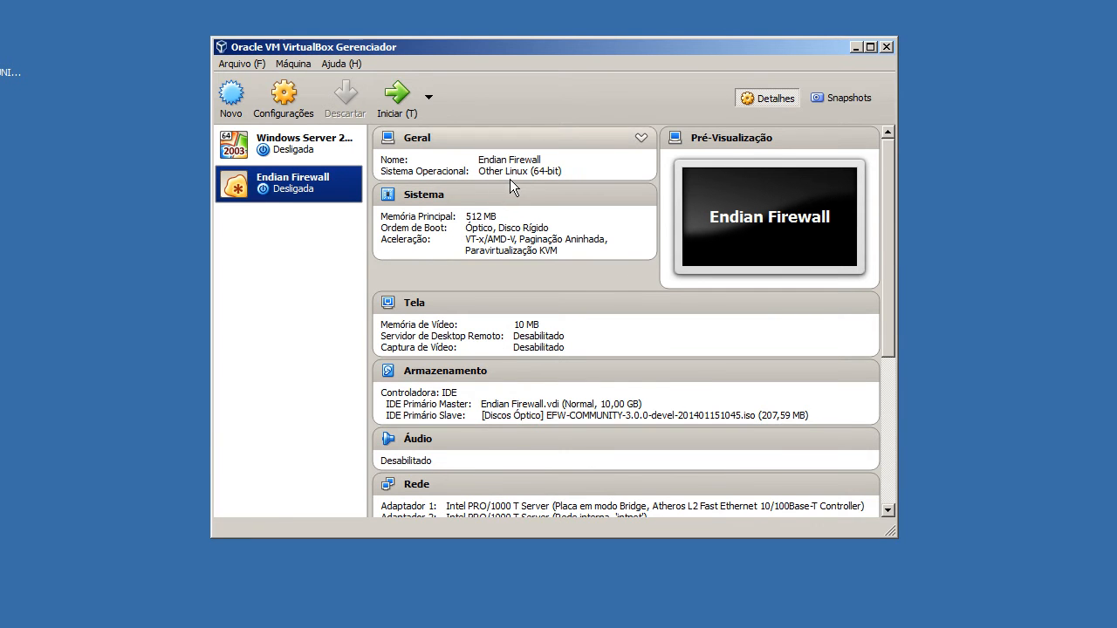
Start the Endian Firewall and Windows Server 2003 R2 virtual machines.
{"action": "left_click", "coordinate": [398, 119]}
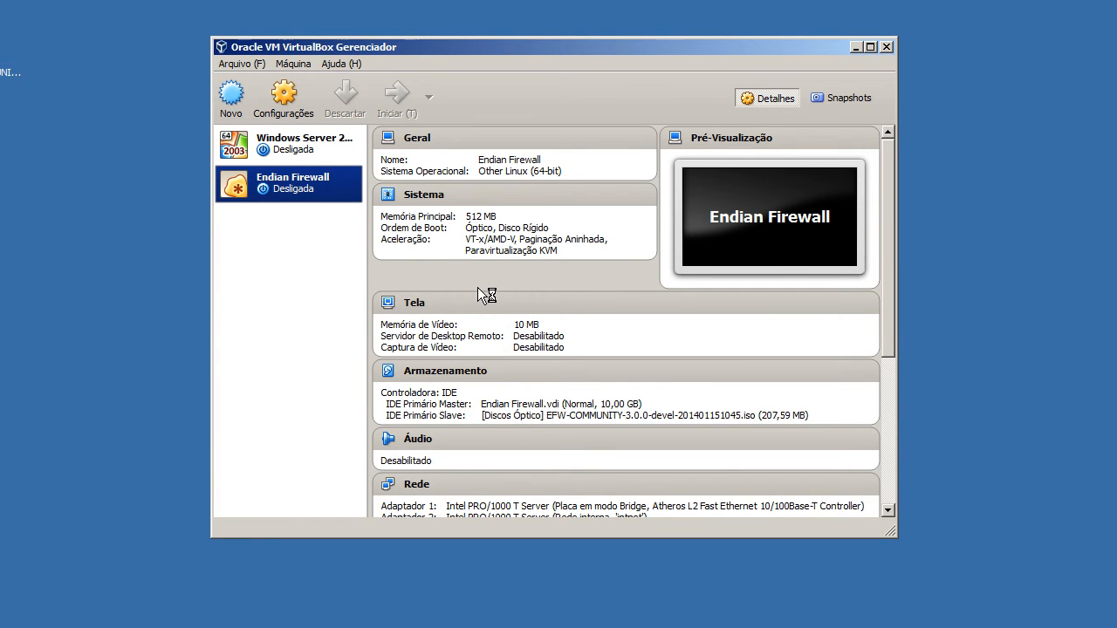
{"action": "left_click", "coordinate": [354, 147]}
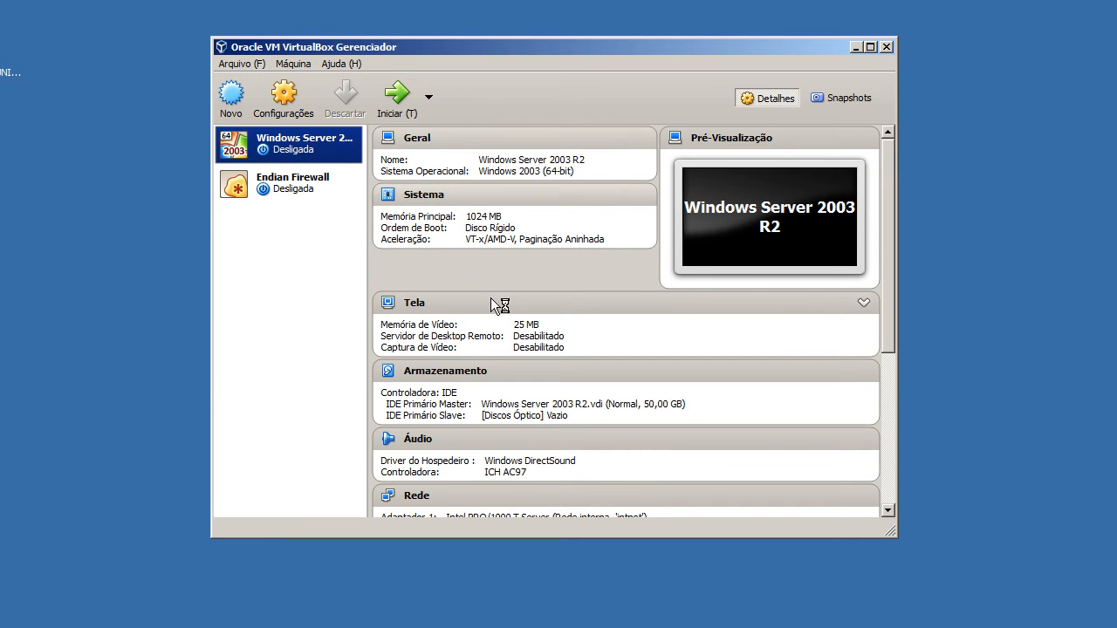
{"action": "scroll", "coordinate": [471, 280], "scroll_direction": "down", "scroll_amount": 5}
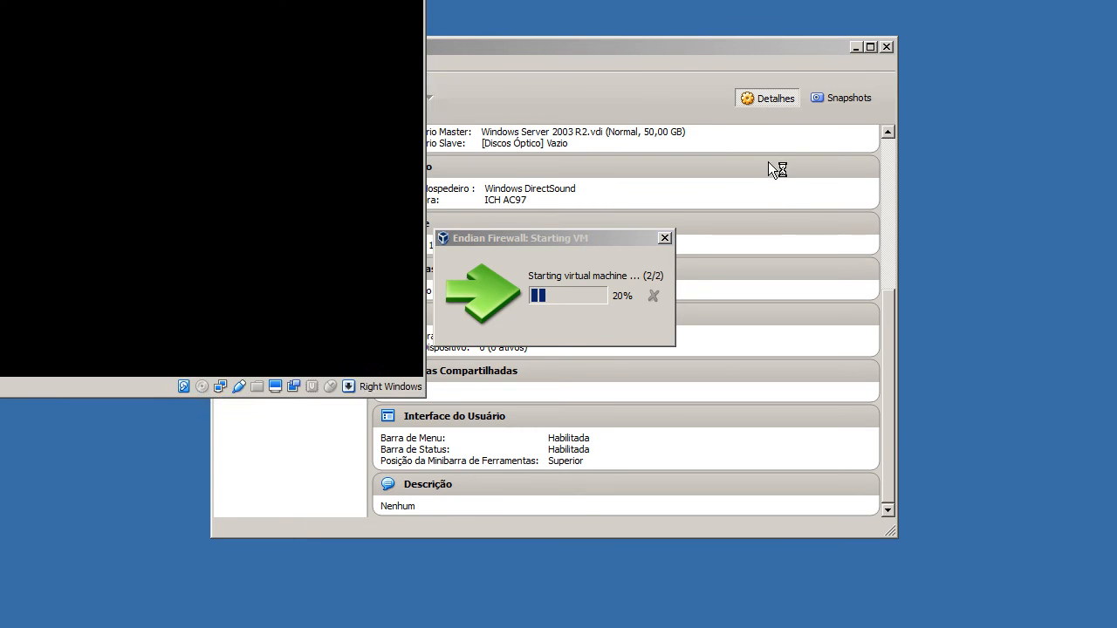
{"action": "left_click", "coordinate": [888, 133]}
{"action": "left_click_drag", "start_coordinate": [889, 132], "coordinate": [889, 132]}
{"action": "left_click", "coordinate": [293, 181]}
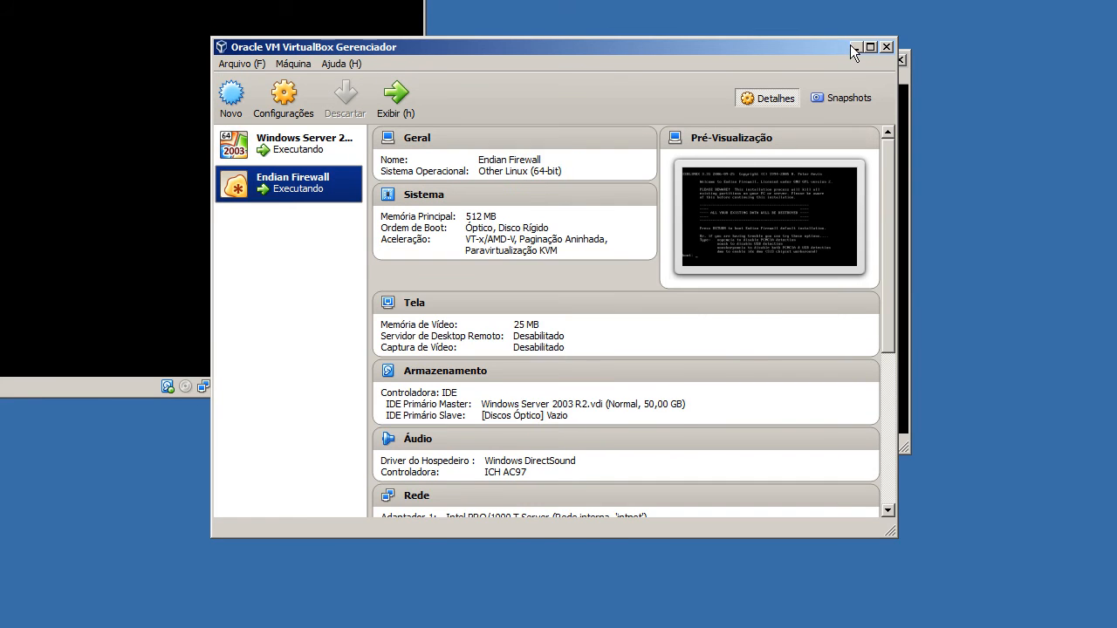
Minimise the VirtualBox manager and boot the default installation in the Endian Firewall machine.
{"action": "left_click", "coordinate": [854, 47]}
{"action": "left_click", "coordinate": [602, 69]}
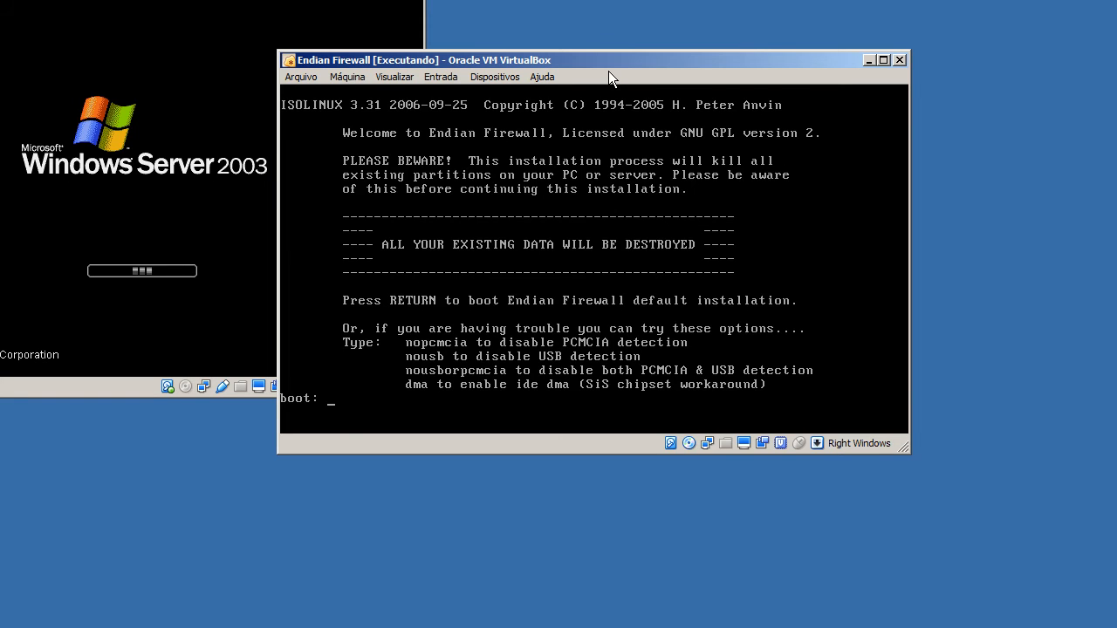
{"action": "key", "text": "Return"}
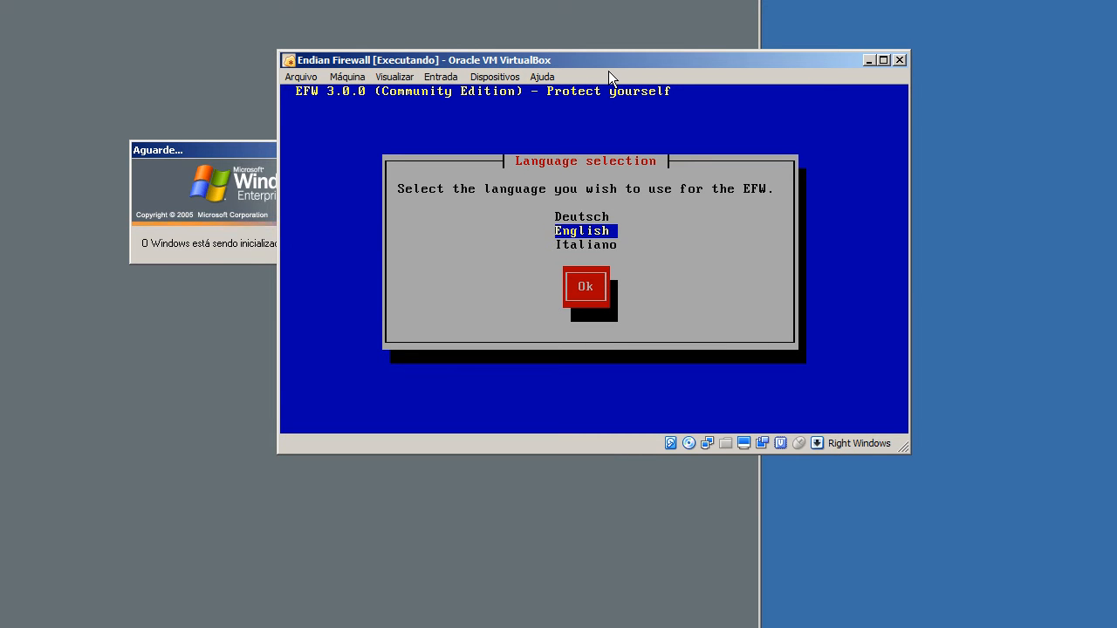
Choose English as the EFW installation language and continue past the welcome notice.
{"action": "key", "text": "Tab"}
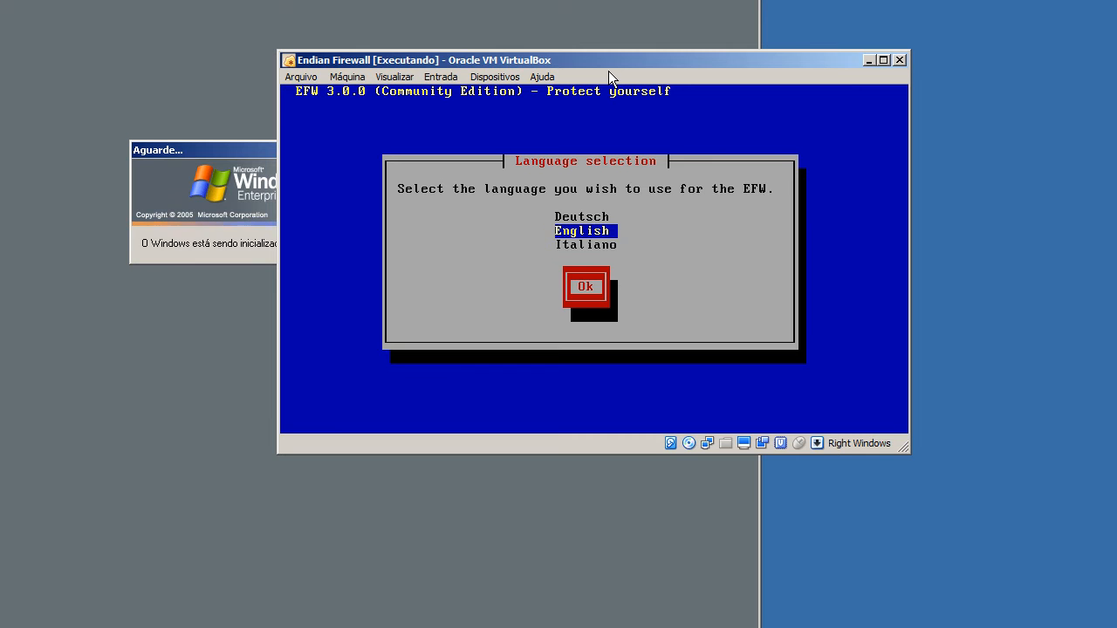
{"action": "key", "text": "Return"}
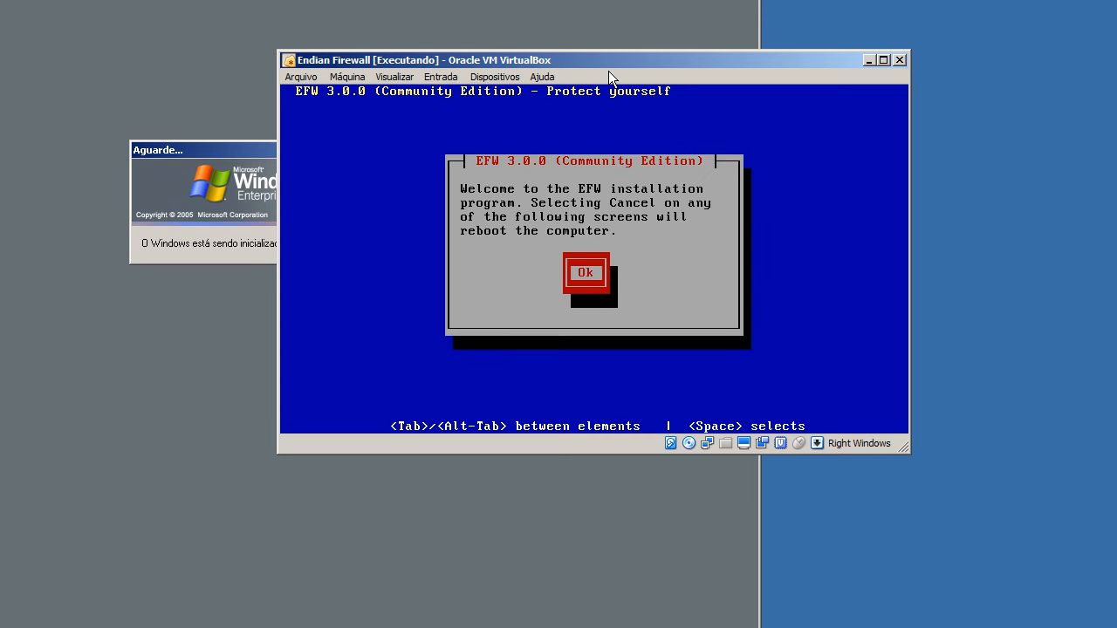
{"action": "key", "text": "Return"}
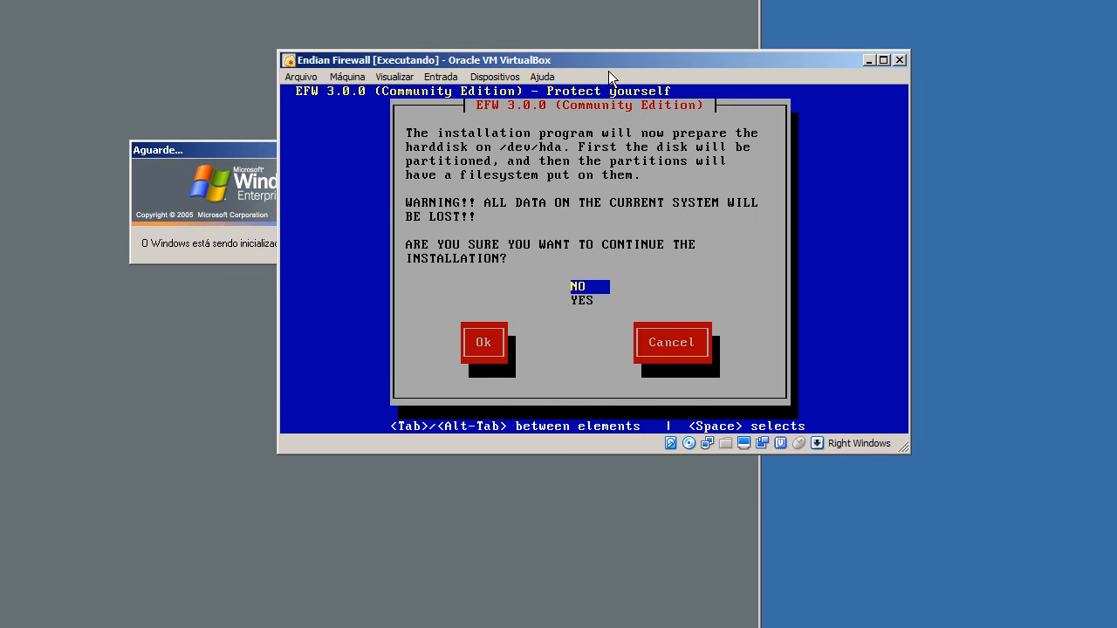
Agree to erase and partition /dev/hda, and decline the console over the serial port.
{"action": "key", "text": "Down"}
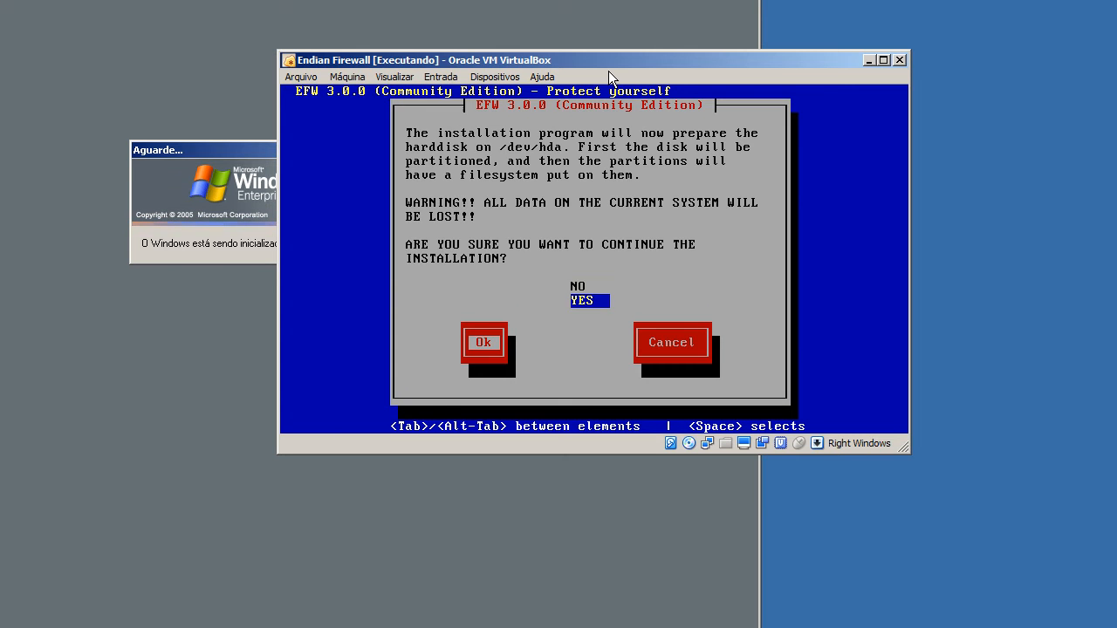
{"action": "key", "text": "Tab"}
{"action": "key", "text": "Return"}
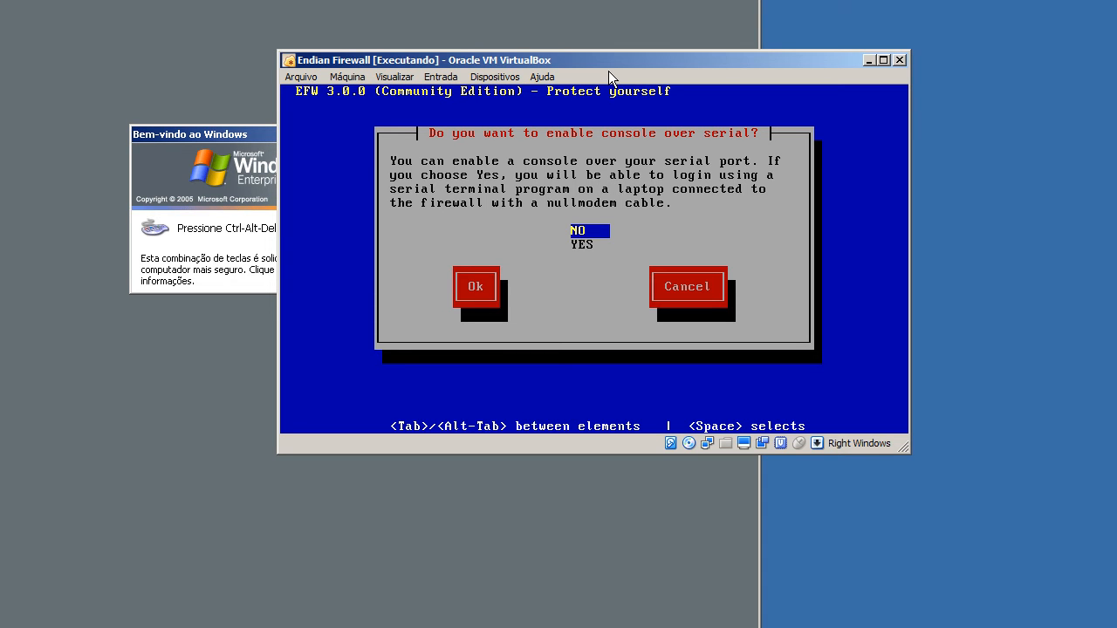
{"action": "key", "text": "Tab"}
{"action": "key", "text": "Return"}
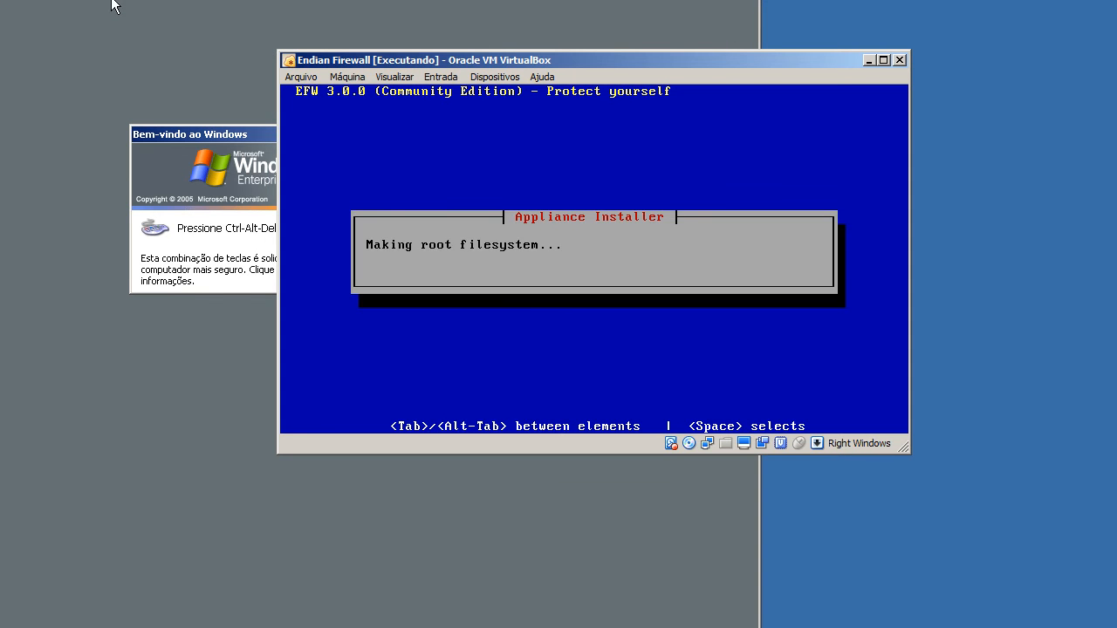
Switch to the Windows Server 2003 R2 machine and log on by entering the account password.
{"action": "left_click", "coordinate": [22, 0]}
{"action": "mouse_move", "coordinate": [70, 0]}
{"action": "left_click", "coordinate": [193, 3]}
{"action": "type", "text": "•••••••"}
{"action": "key", "text": "Return"}
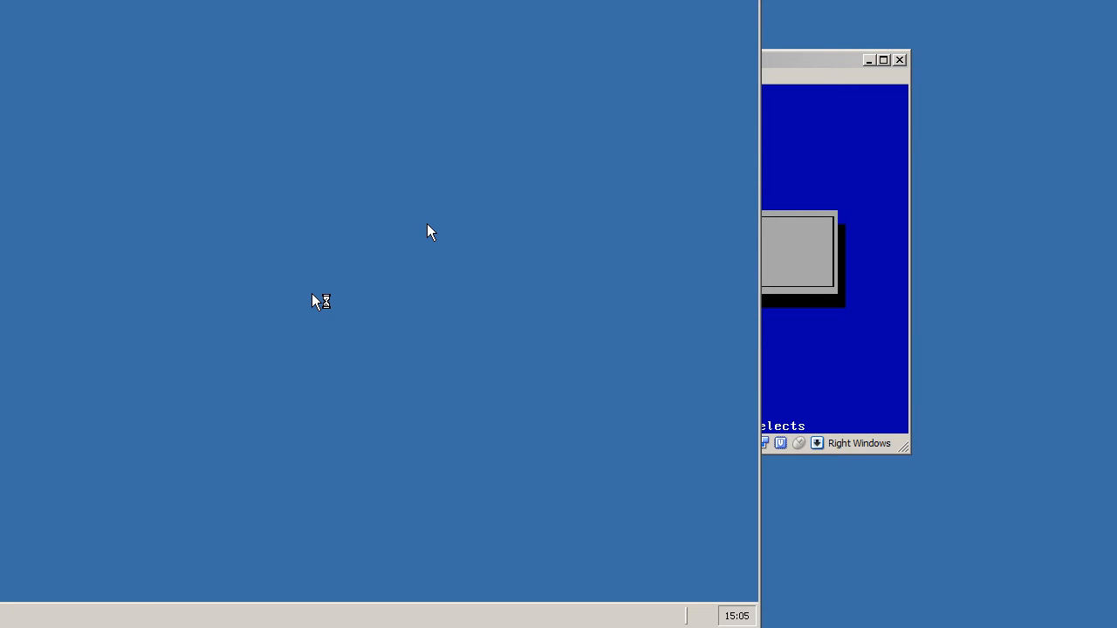
Close the Gerenciar o servidor page in Windows Server, allowing mouse capture, and return to the Endian Firewall machine.
{"action": "left_click", "coordinate": [794, 70]}
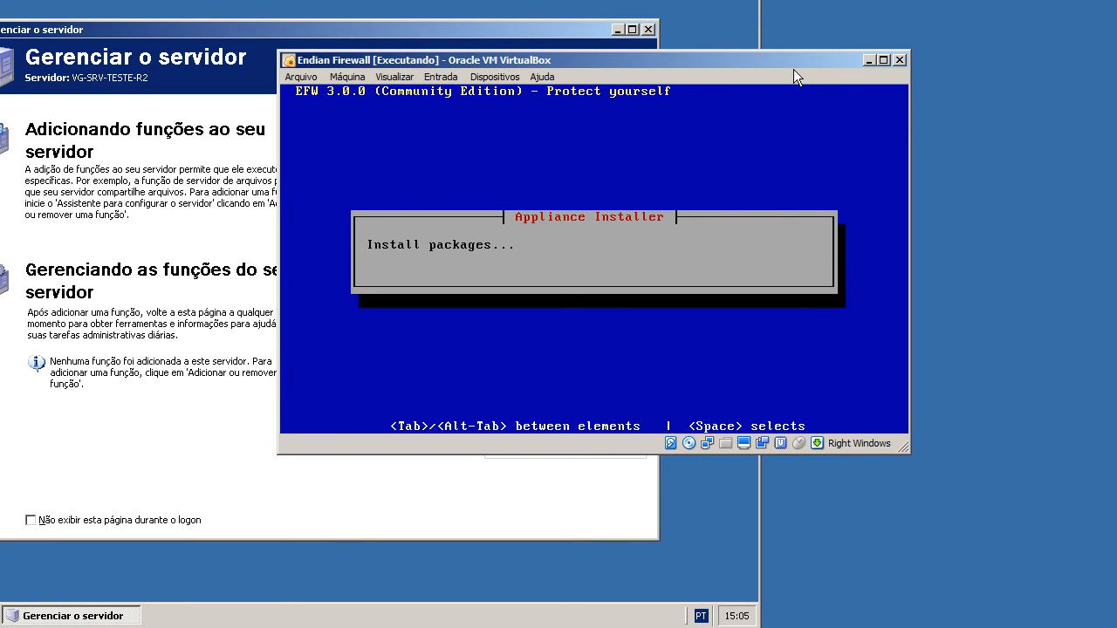
{"action": "left_click", "coordinate": [312, 293]}
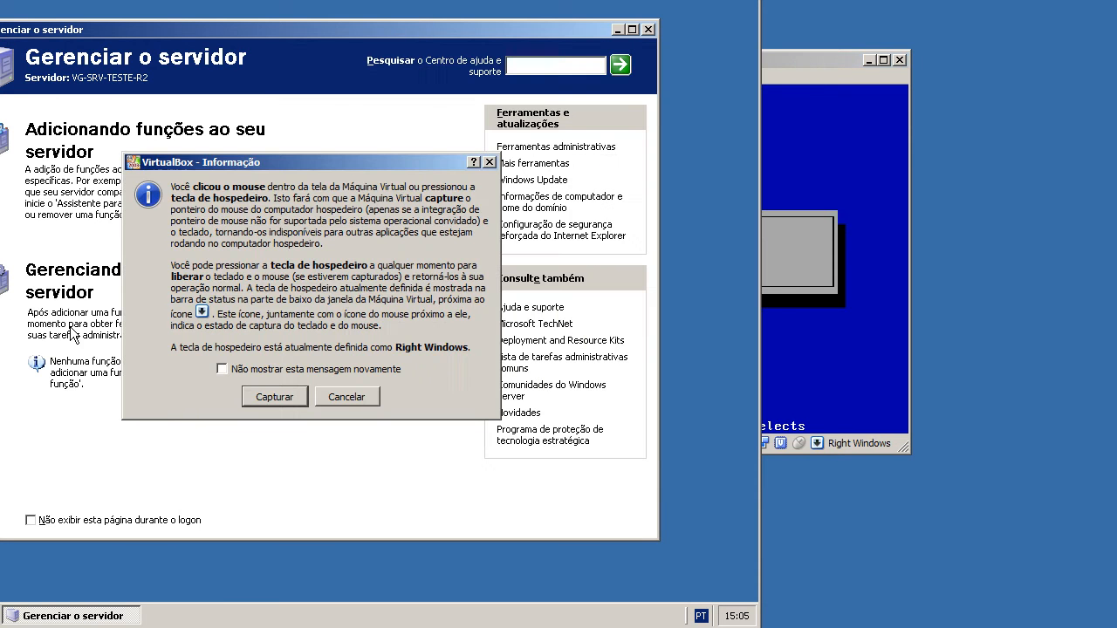
{"action": "left_click", "coordinate": [250, 397]}
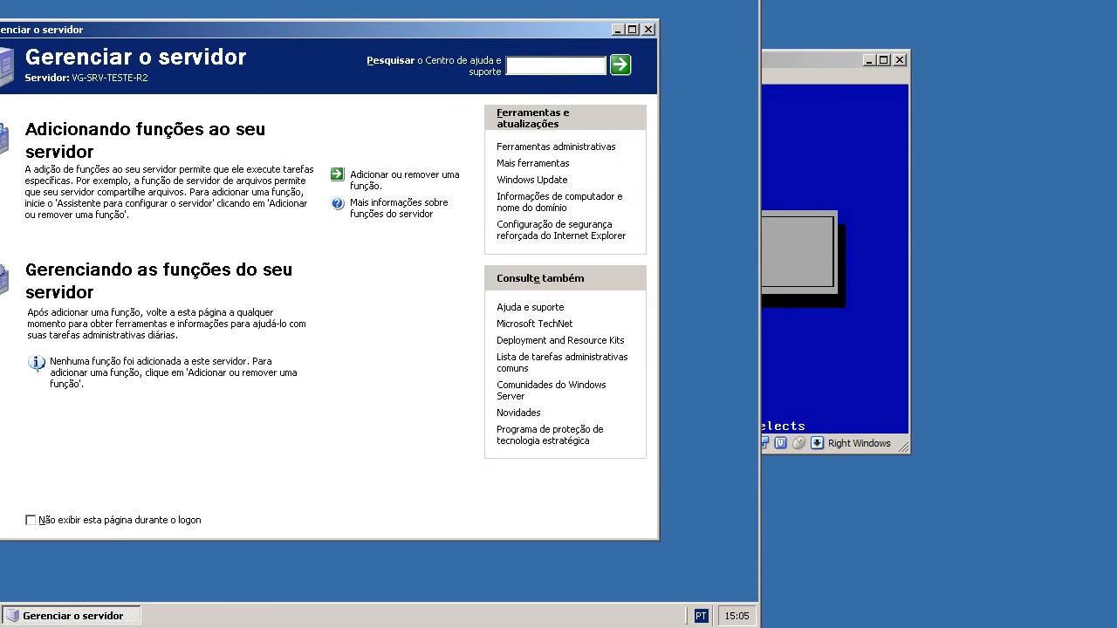
{"action": "left_click", "coordinate": [647, 30]}
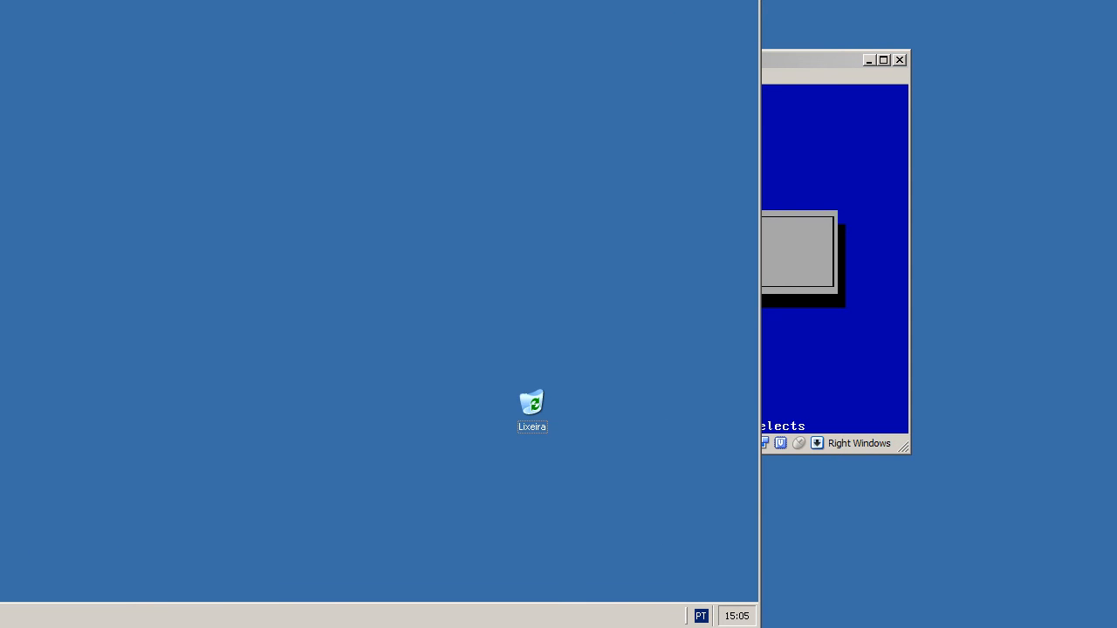
{"action": "left_click", "coordinate": [0, 616]}
{"action": "left_click", "coordinate": [777, 65]}
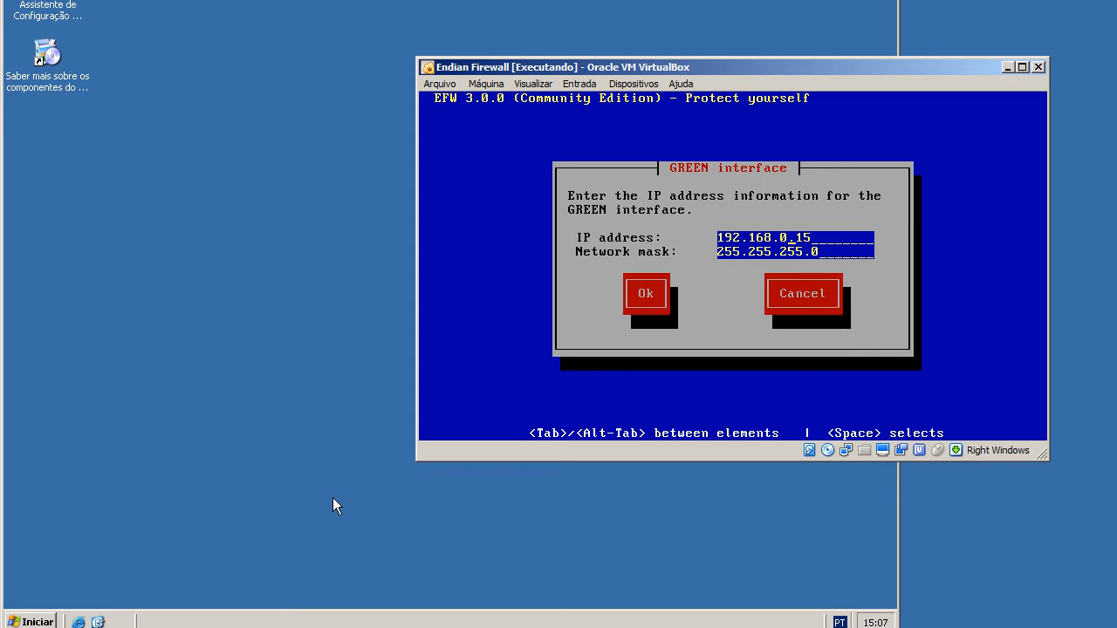
Set the GREEN interface's IP address to 10.0.0.1.
{"action": "key", "text": "BackSpace"}
{"action": "key", "text": "BackSpace"}
{"action": "key", "text": "BackSpace"}
{"action": "key", "text": "BackSpace"}
{"action": "key", "text": "BackSpace"}
{"action": "key", "text": "BackSpace"}
{"action": "key", "text": "BackSpace"}
{"action": "key", "text": "BackSpace"}
{"action": "key", "text": "BackSpace"}
{"action": "key", "text": "BackSpace"}
{"action": "key", "text": "BackSpace"}
{"action": "type", "text": "0.0.0.1"}
Set the GREEN interface's network mask to 255.0.0.0 and confirm the network settings.
{"action": "key", "text": "BackSpace"}
{"action": "key", "text": "BackSpace"}
{"action": "key", "text": "BackSpace"}
{"action": "type", "text": "0"}
{"action": "key", "text": "Left"}
{"action": "key", "text": "Left"}
{"action": "key", "text": "BackSpace"}
{"action": "key", "text": "BackSpace"}
{"action": "key", "text": "BackSpace"}
{"action": "type", "text": "0"}
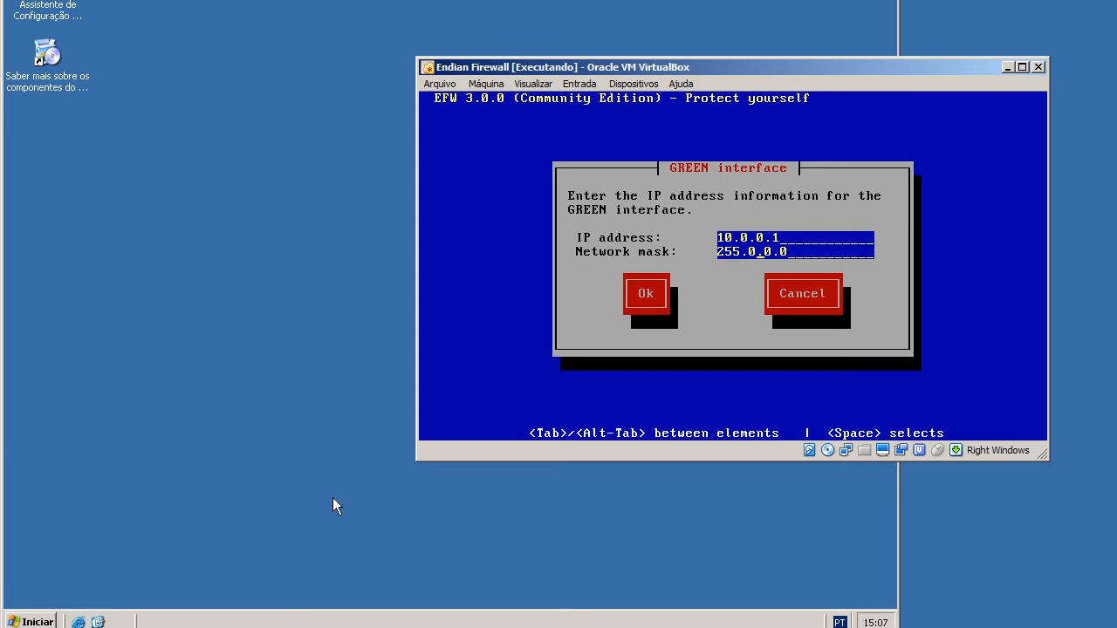
{"action": "key", "text": "Tab"}
{"action": "key", "text": "Return"}
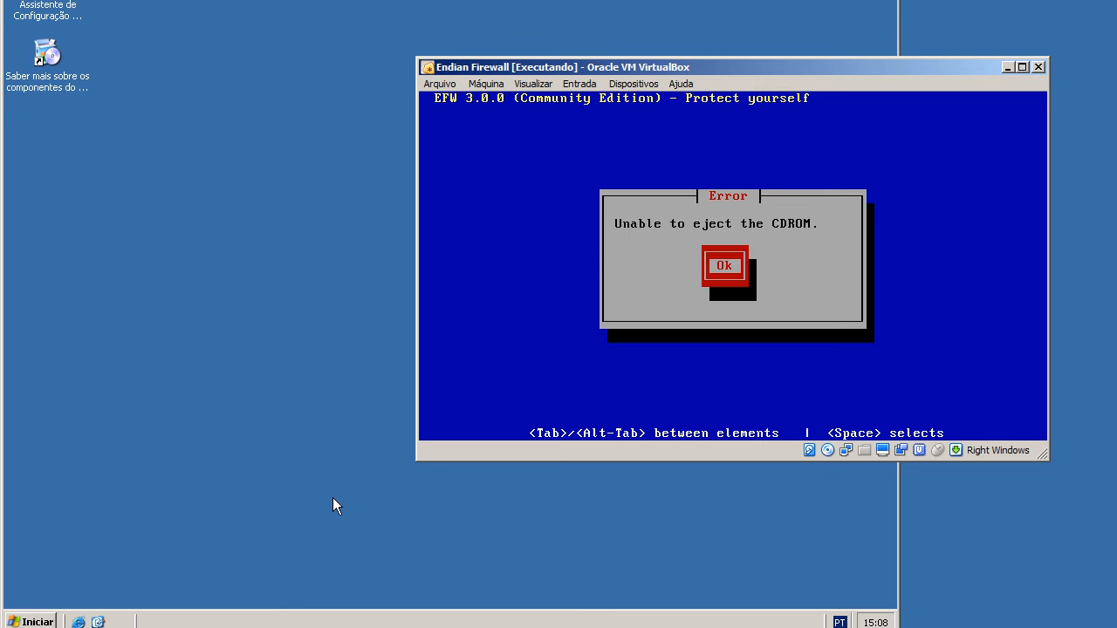
Remove the installation disc from the Endian Firewall machine's virtual drive, dismiss the eject error and finish the EFW installation.
{"action": "left_click", "coordinate": [823, 453]}
{"action": "left_click", "coordinate": [847, 532]}
{"action": "left_click", "coordinate": [698, 306]}
{"action": "key", "text": "Return"}
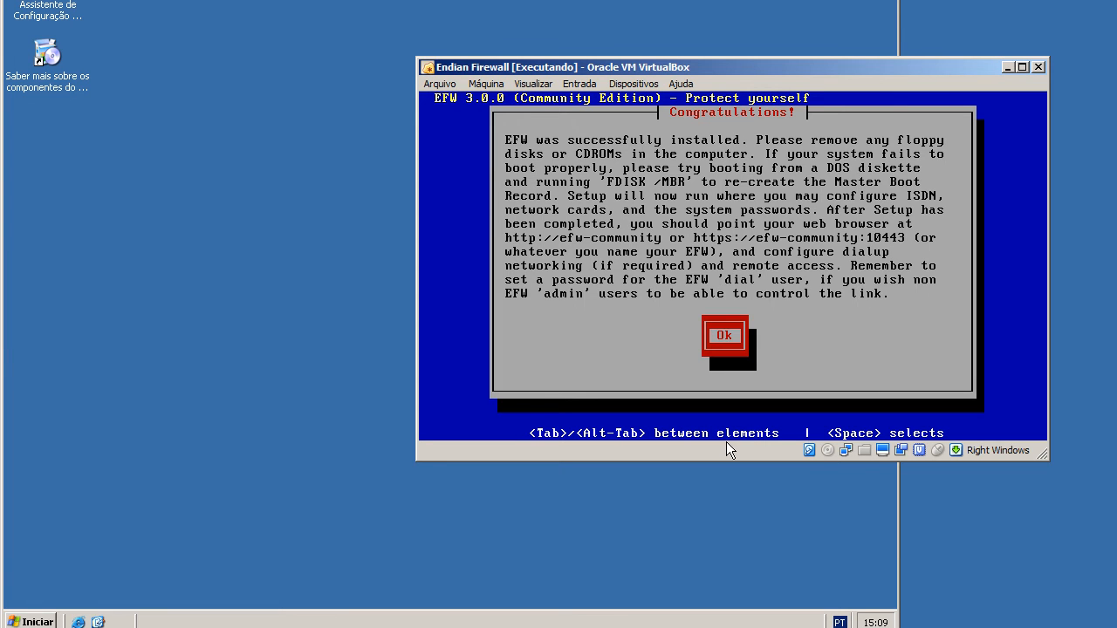
{"action": "key", "text": "Return"}
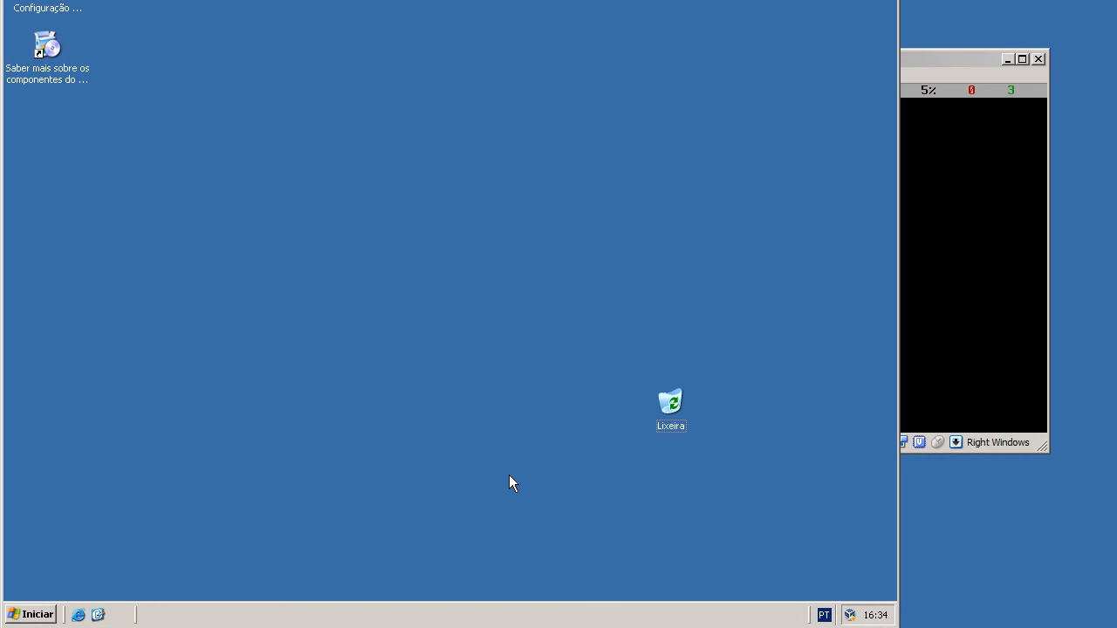
Check the Green IP on the Endian Firewall console and open a command prompt in Windows Server.
{"action": "left_click", "coordinate": [964, 69]}
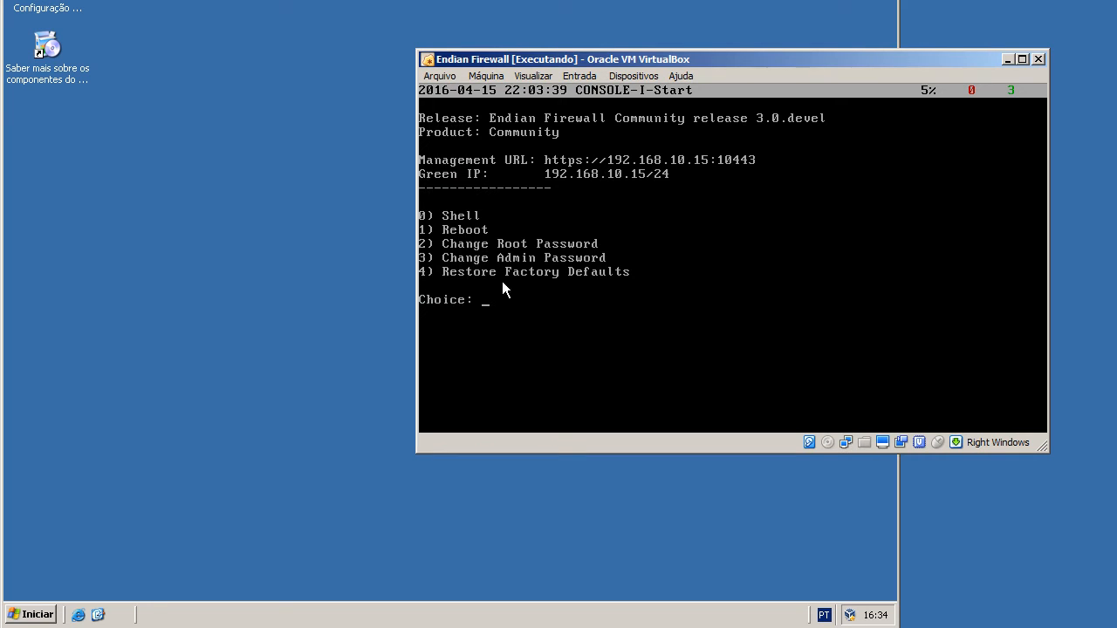
{"action": "left_click", "coordinate": [297, 322]}
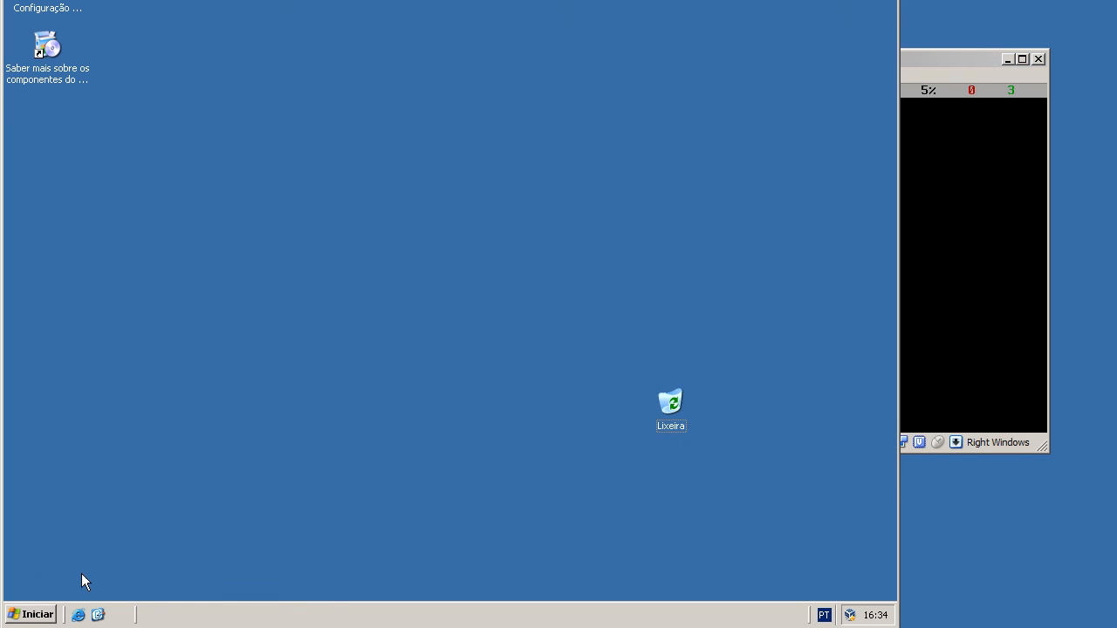
{"action": "left_click", "coordinate": [26, 613]}
{"action": "left_click", "coordinate": [26, 613]}
{"action": "left_click", "coordinate": [28, 616]}
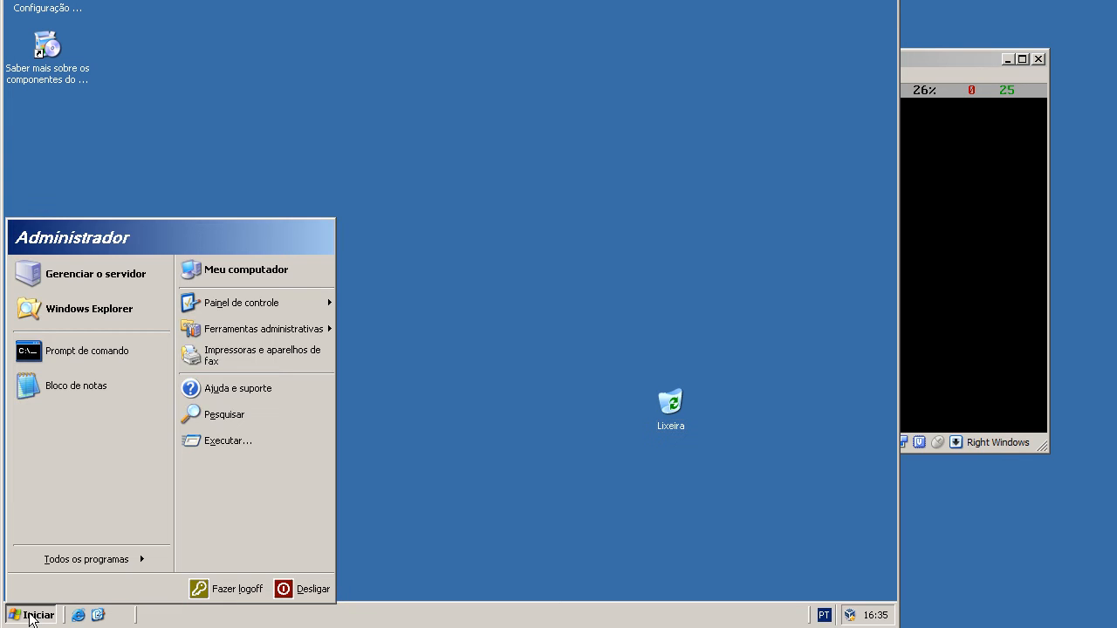
{"action": "left_click", "coordinate": [61, 353]}
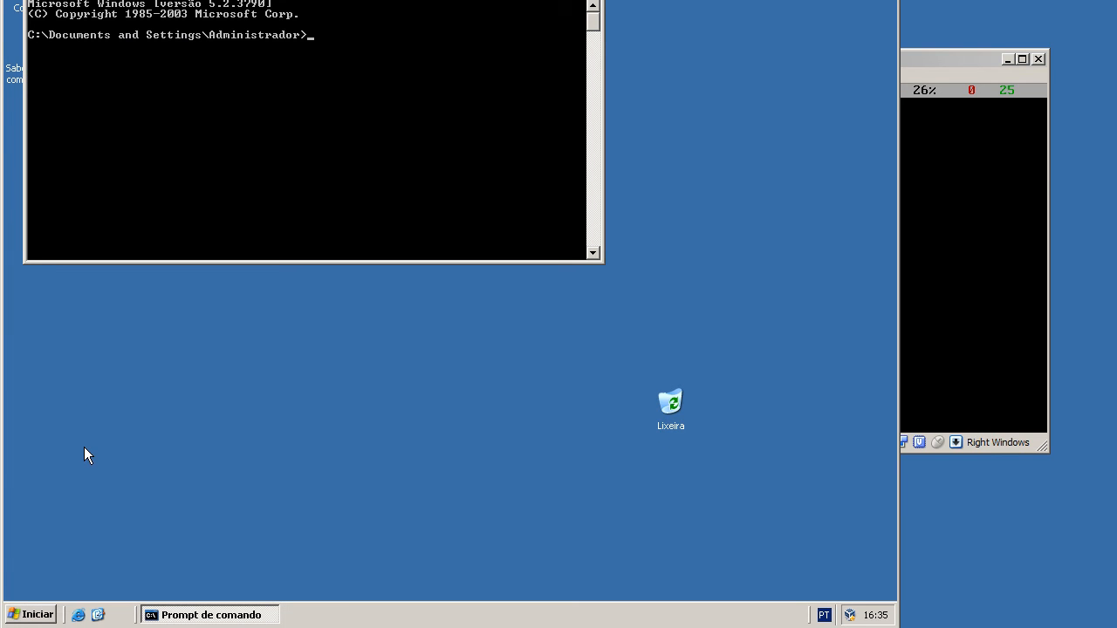
Ping 192.168.10.15 from the Windows Server command prompt.
{"action": "type", "text": "ping 192.1678"}
{"action": "key", "text": "BackSpace"}
{"action": "key", "text": "BackSpace"}
{"action": "type", "text": "8.10"}
{"action": "key", "text": "Return"}
Enable the notification options of the server's local area connection and open its TCP/IP protocol properties.
{"action": "left_click", "coordinate": [31, 614]}
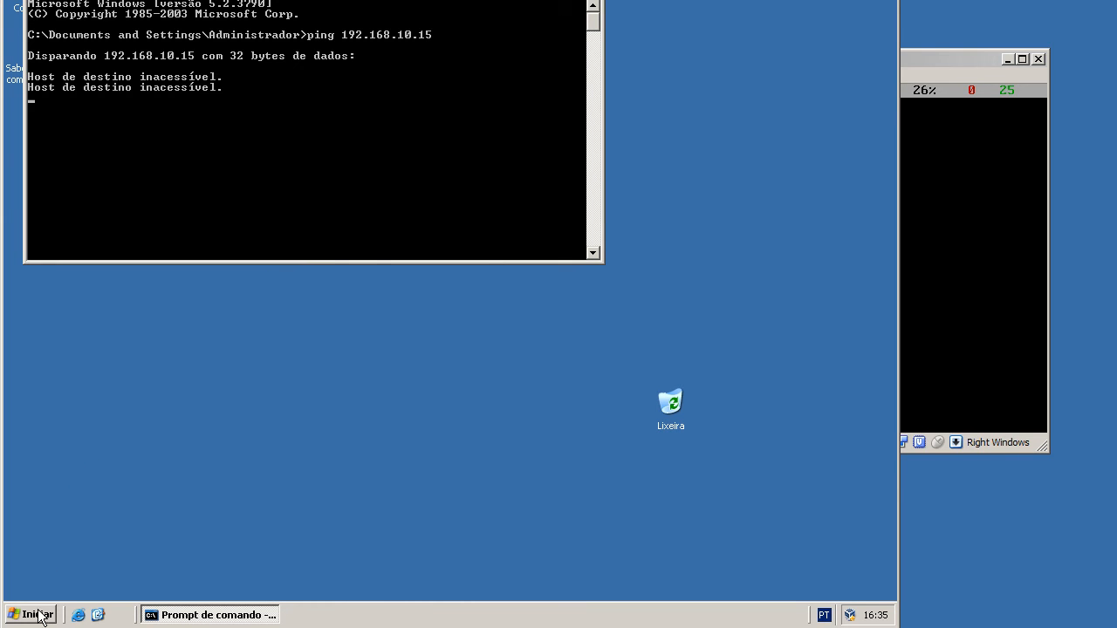
{"action": "mouse_move", "coordinate": [226, 312]}
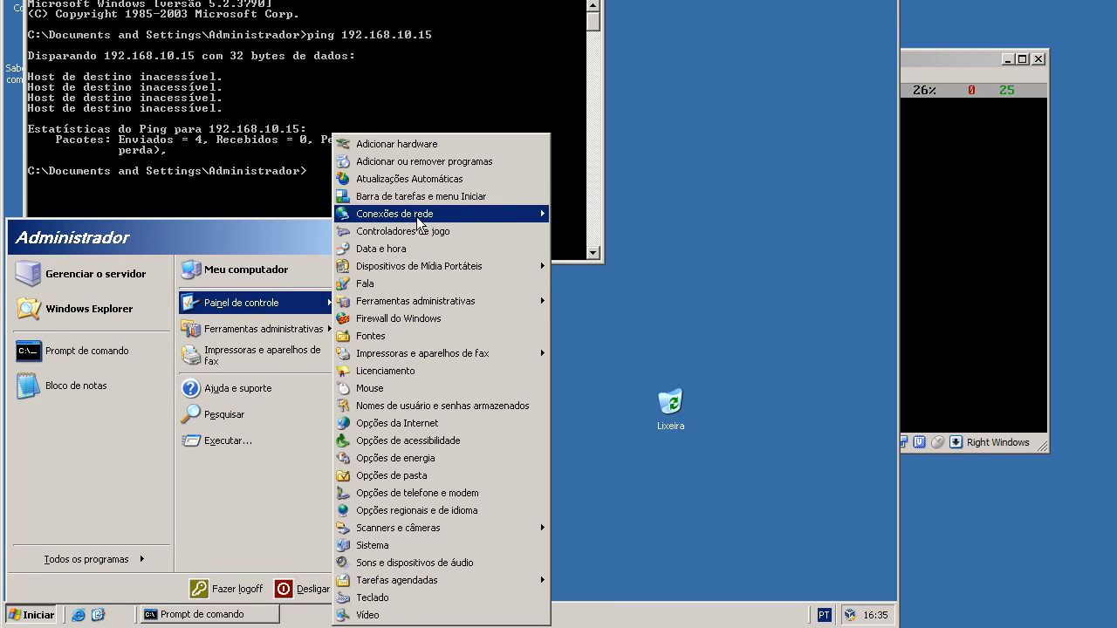
{"action": "mouse_move", "coordinate": [410, 214]}
{"action": "left_click", "coordinate": [631, 230]}
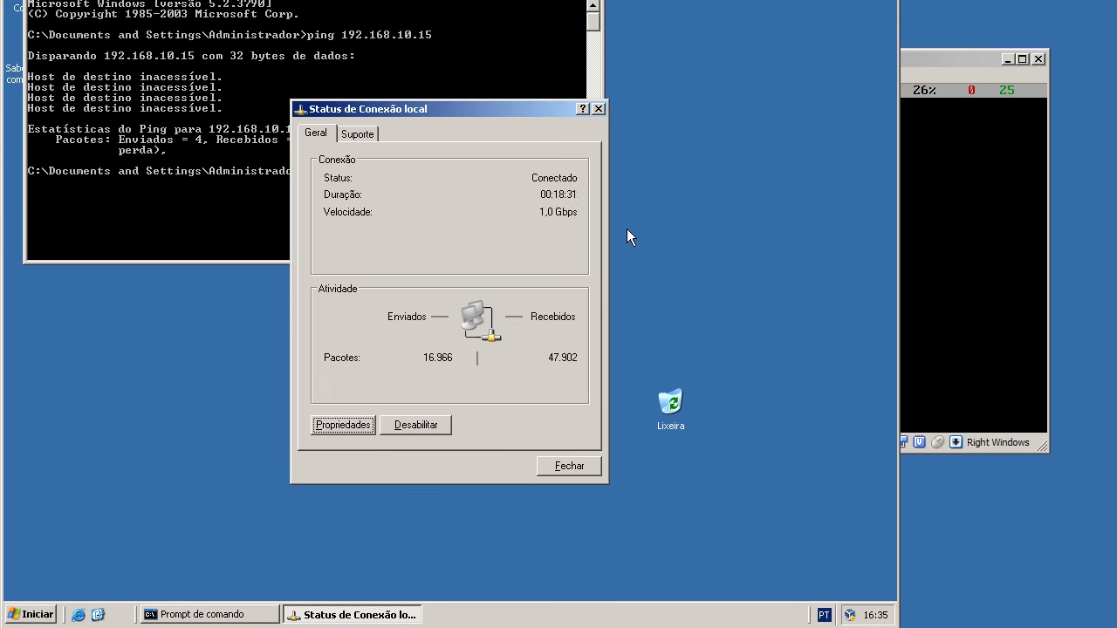
{"action": "left_click", "coordinate": [364, 425]}
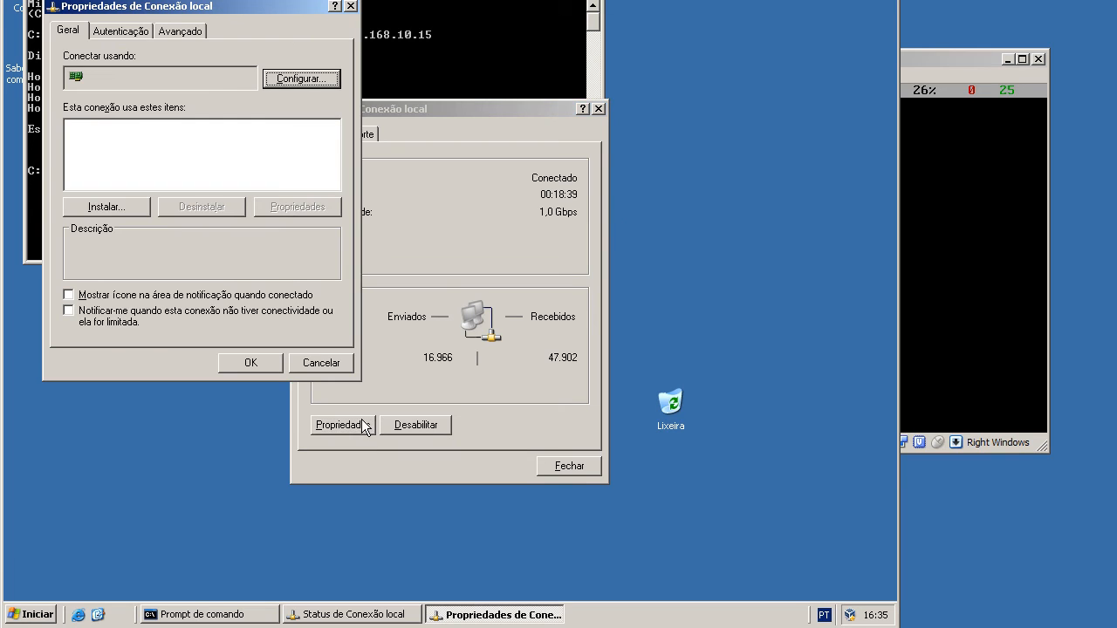
{"action": "left_click", "coordinate": [162, 172]}
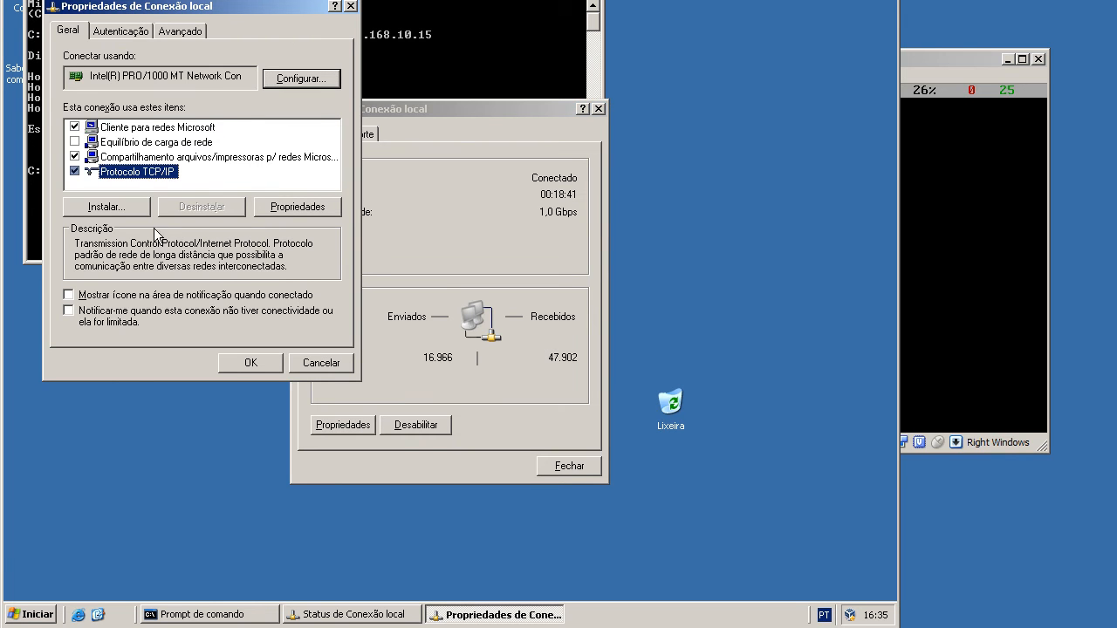
{"action": "left_click", "coordinate": [139, 295]}
{"action": "left_click", "coordinate": [153, 172]}
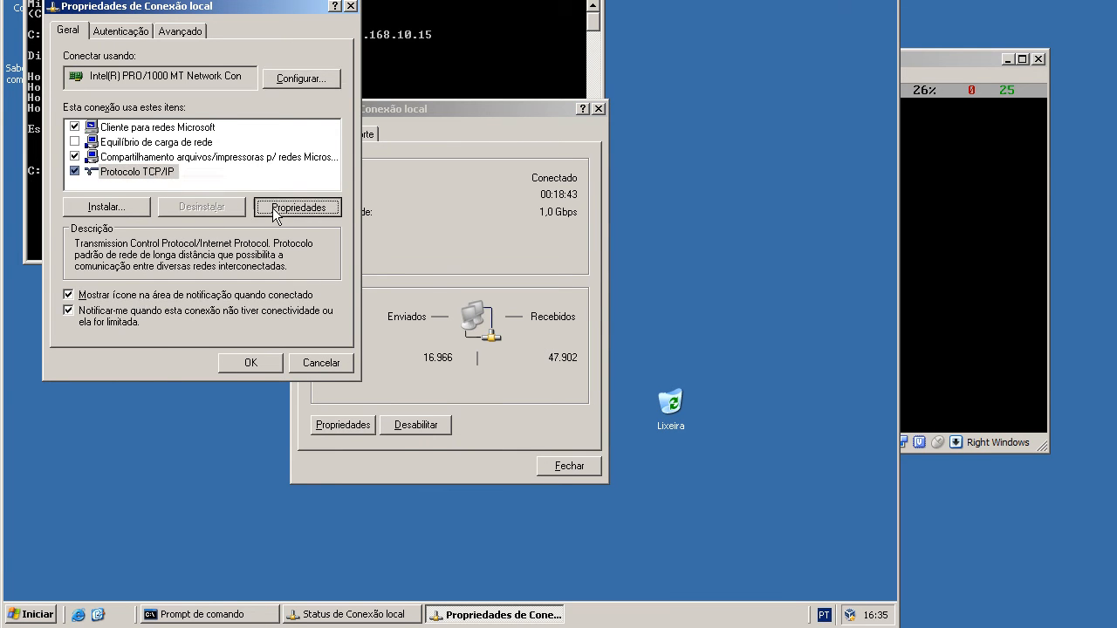
{"action": "left_click", "coordinate": [277, 210]}
{"action": "left_click", "coordinate": [265, 208]}
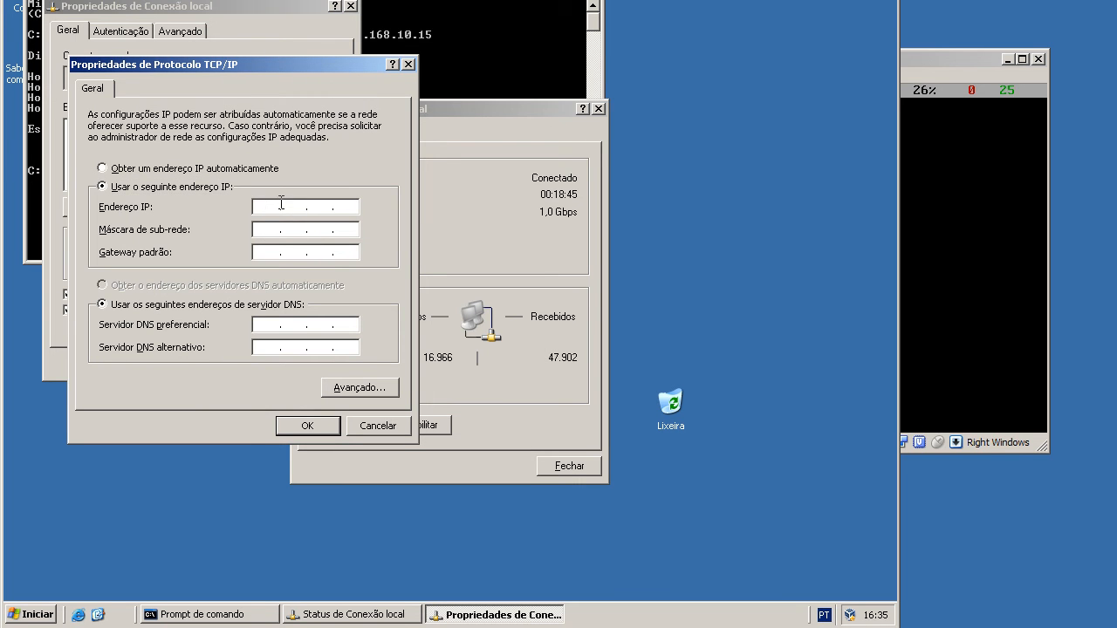
Assign the static IP 192.168.10.20 with mask 255.255.255.0 and default gateway 192.168.10.15.
{"action": "left_click", "coordinate": [429, 38]}
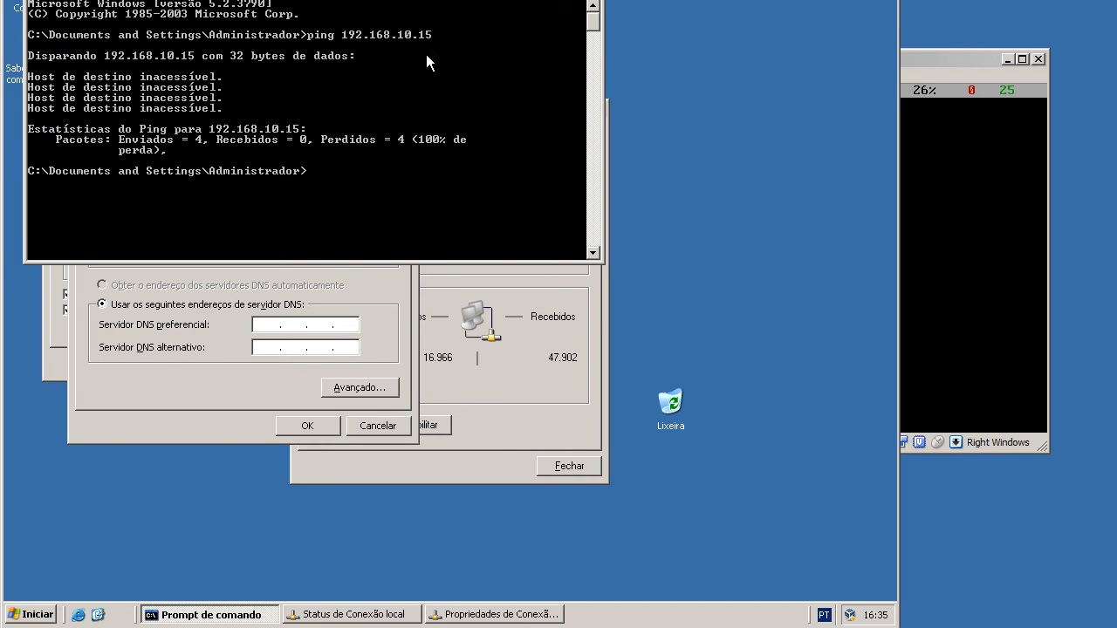
{"action": "key", "text": "alt+Tab"}
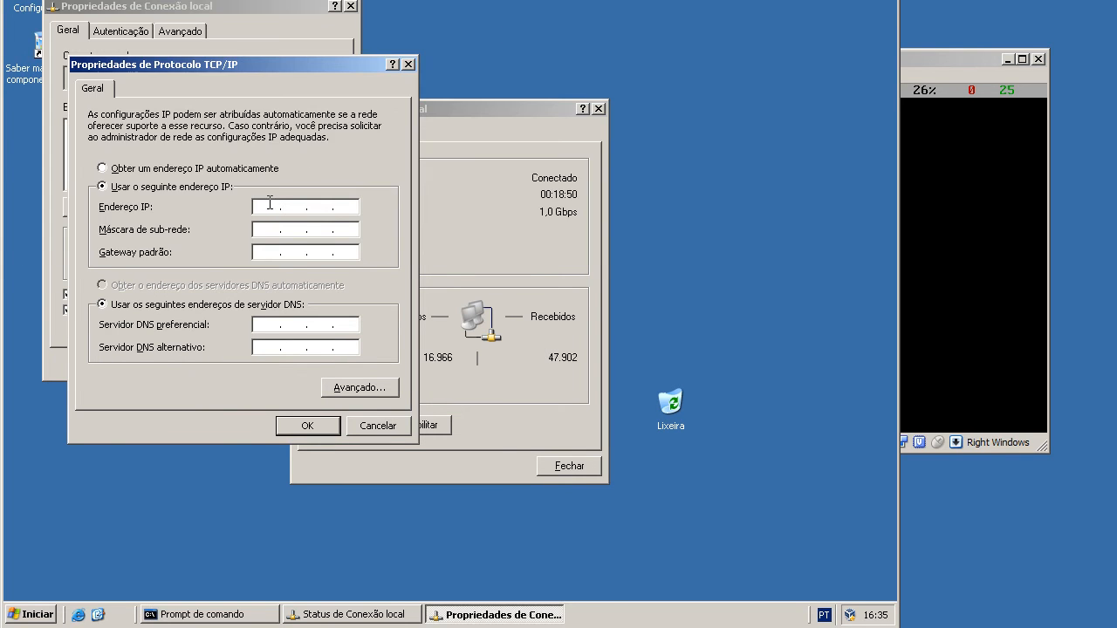
{"action": "type", "text": "192 . 168 . 10 . 20"}
{"action": "key", "text": "Tab"}
{"action": "key", "text": "Tab"}
{"action": "type", "text": "192 . 168 . 10 . 15"}
{"action": "key", "text": "Tab"}
{"action": "key", "text": "Tab"}
Set the preferred DNS server to 8.8.8.8 and the alternate to 8.8.4.4, then save and close the connection dialogs.
{"action": "type", "text": "8.88.8.88."}
{"action": "type", "text": "8.4.4"}
{"action": "left_click", "coordinate": [302, 327]}
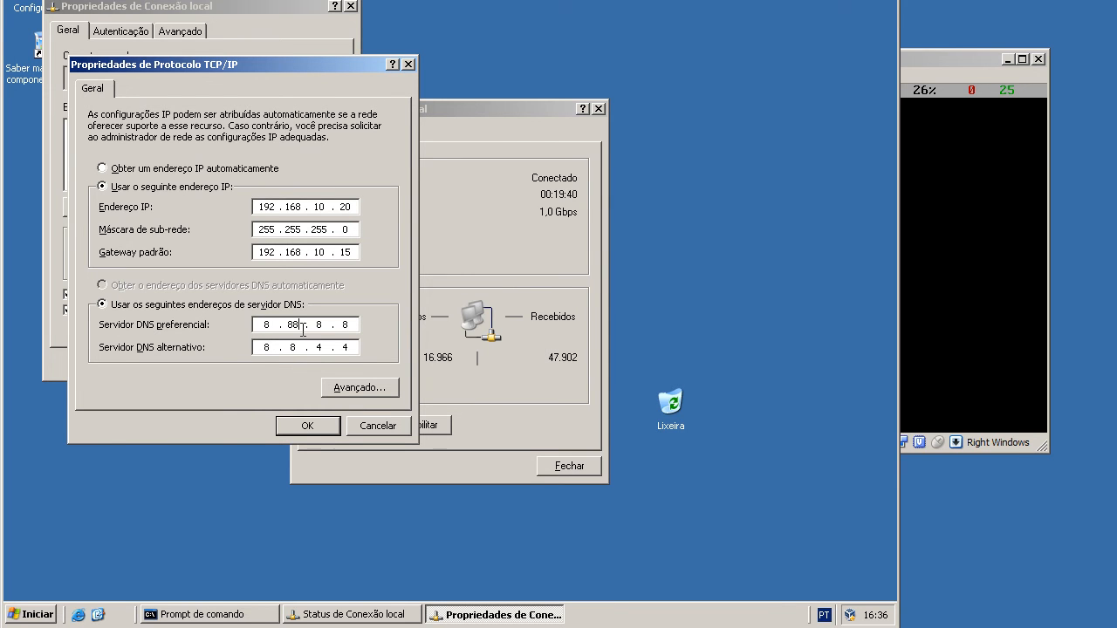
{"action": "key", "text": "BackSpace"}
{"action": "left_click", "coordinate": [303, 425]}
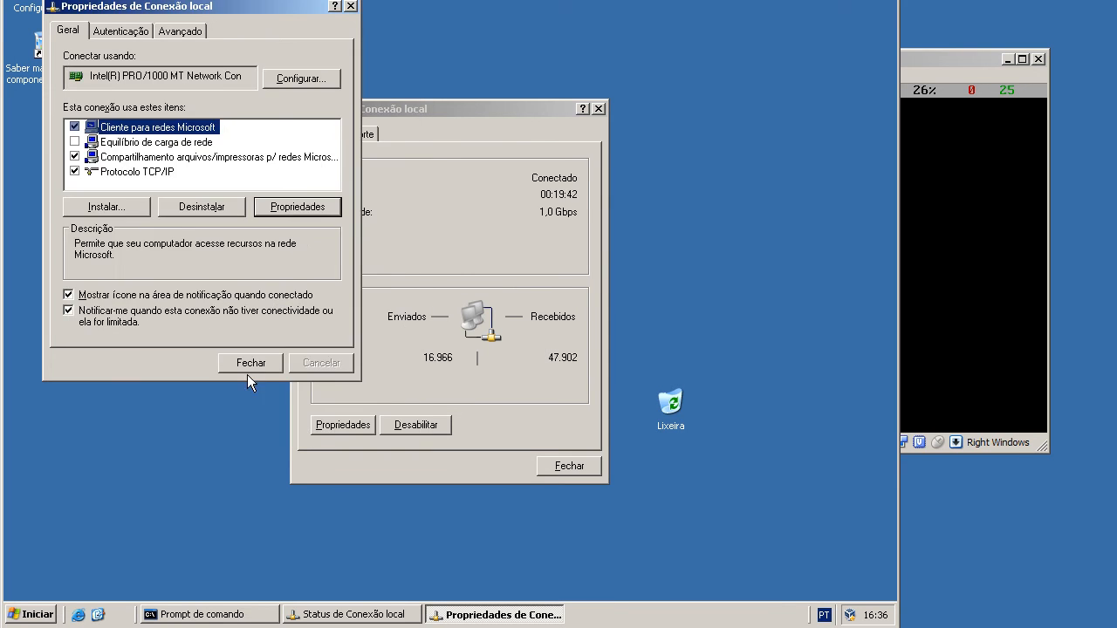
{"action": "left_click", "coordinate": [538, 475]}
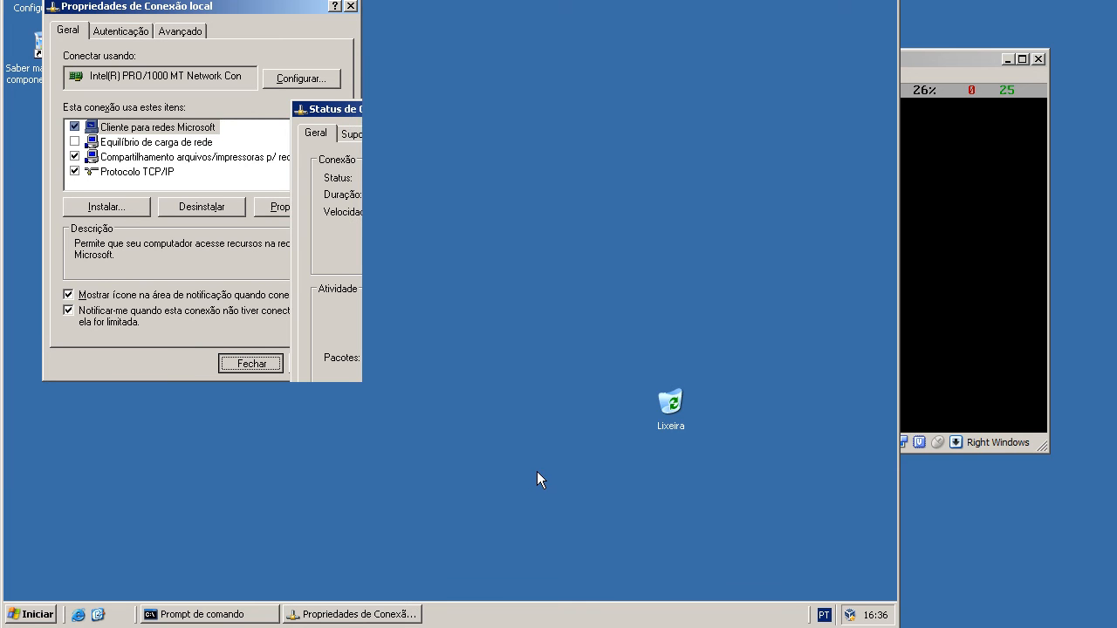
Repeat the ping to 192.168.10.15 to test the new network settings.
{"action": "left_click", "coordinate": [259, 611]}
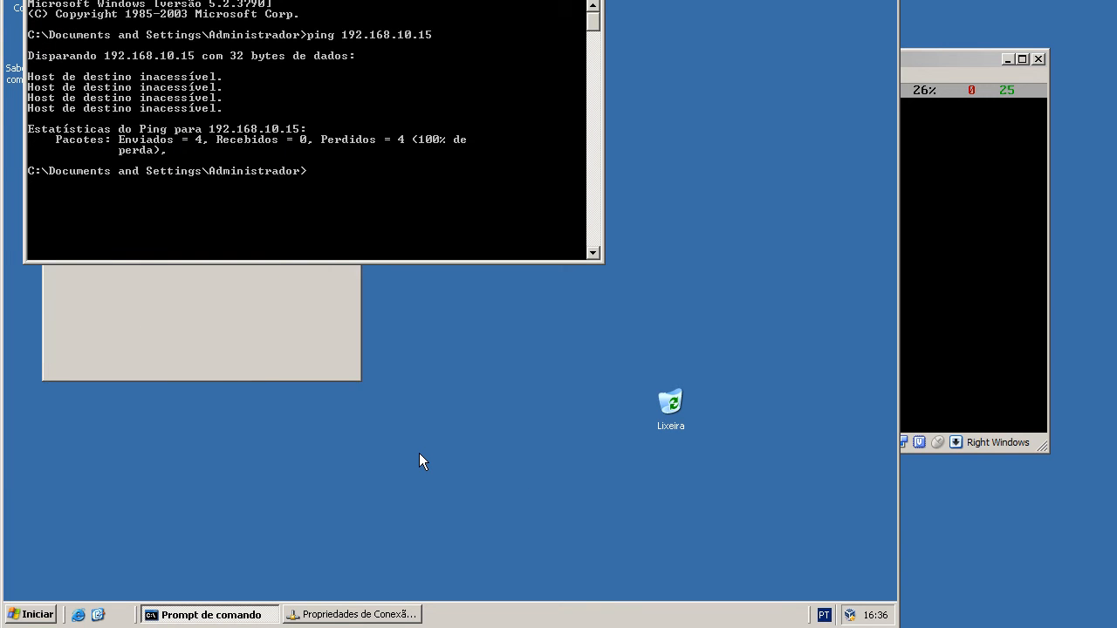
{"action": "key", "text": "Up"}
{"action": "key", "text": "Return"}
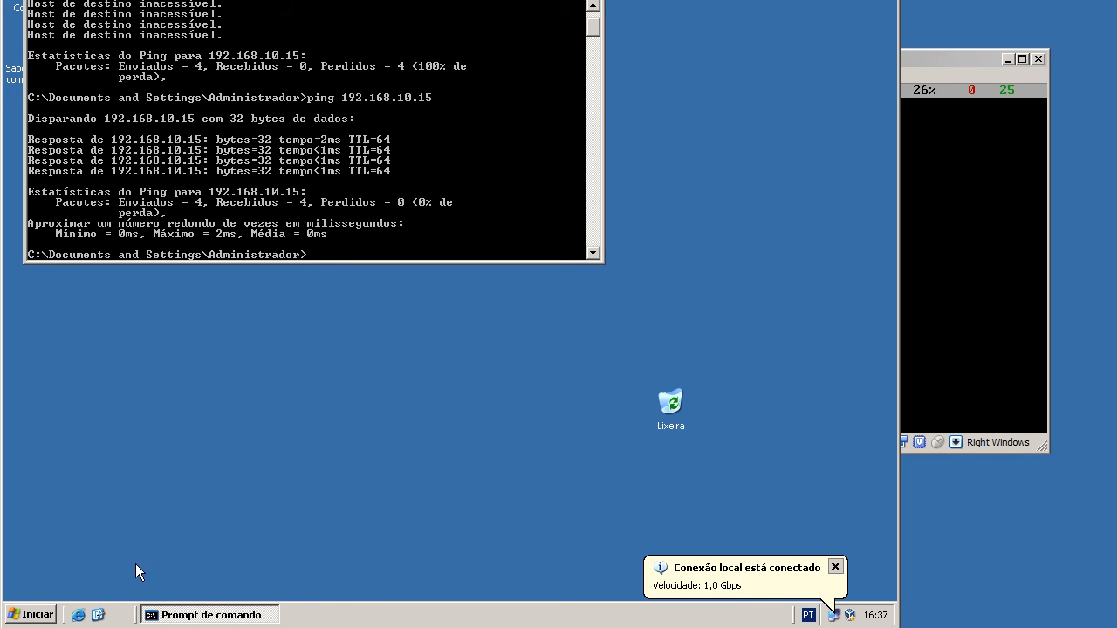
Close the server's command prompt and open Mozilla Firefox on the Windows Server 2003 R2 machine.
{"action": "left_click", "coordinate": [48, 612]}
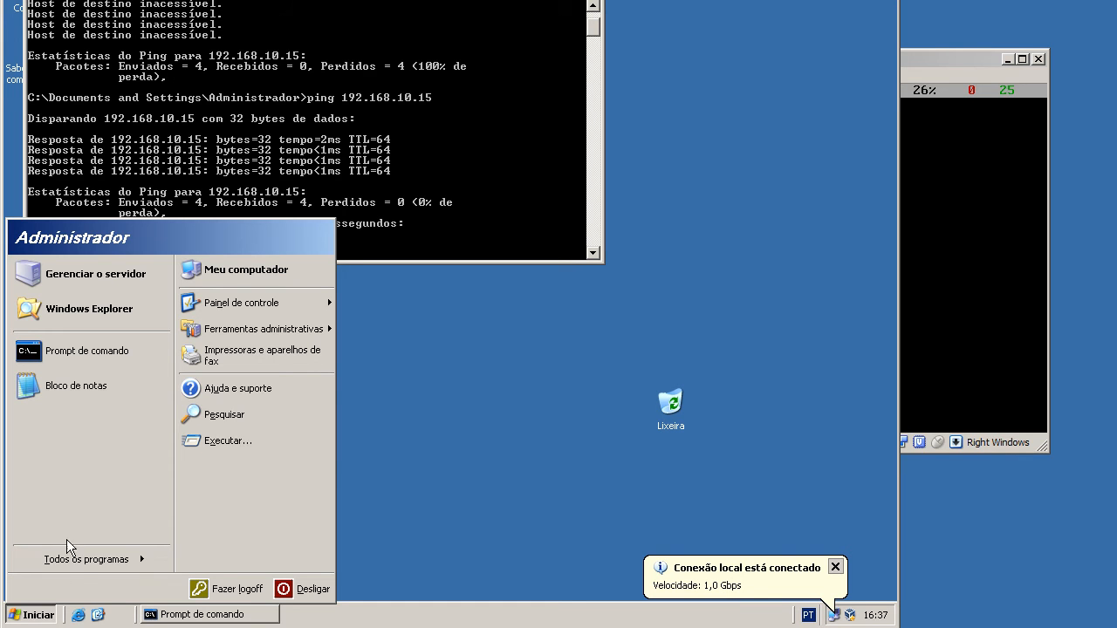
{"action": "mouse_move", "coordinate": [81, 567]}
{"action": "left_click", "coordinate": [226, 544]}
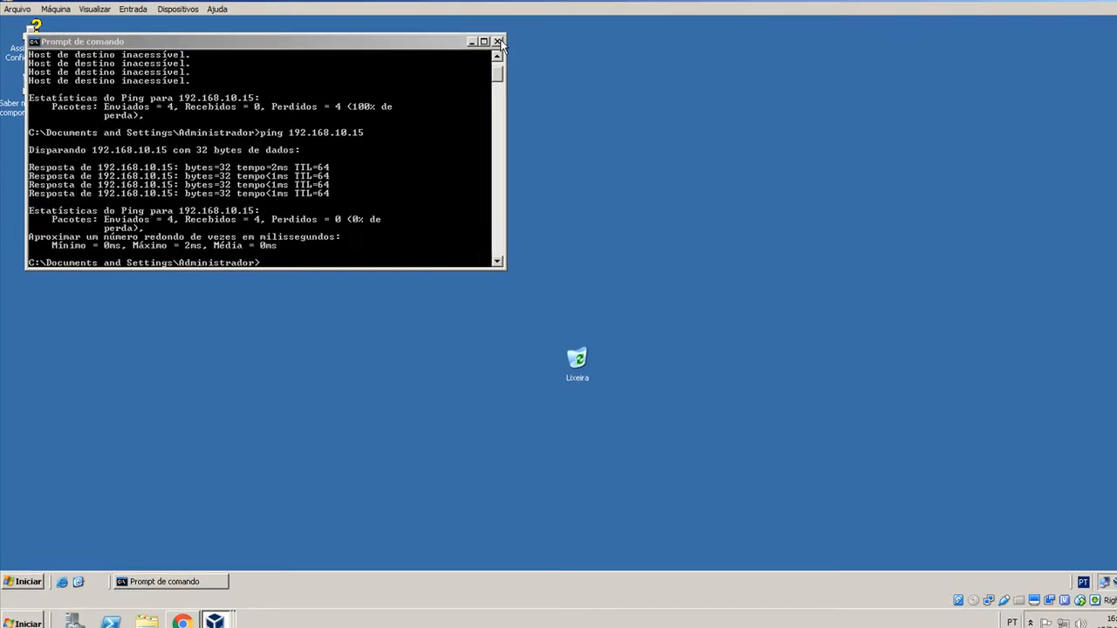
{"action": "left_click", "coordinate": [497, 41]}
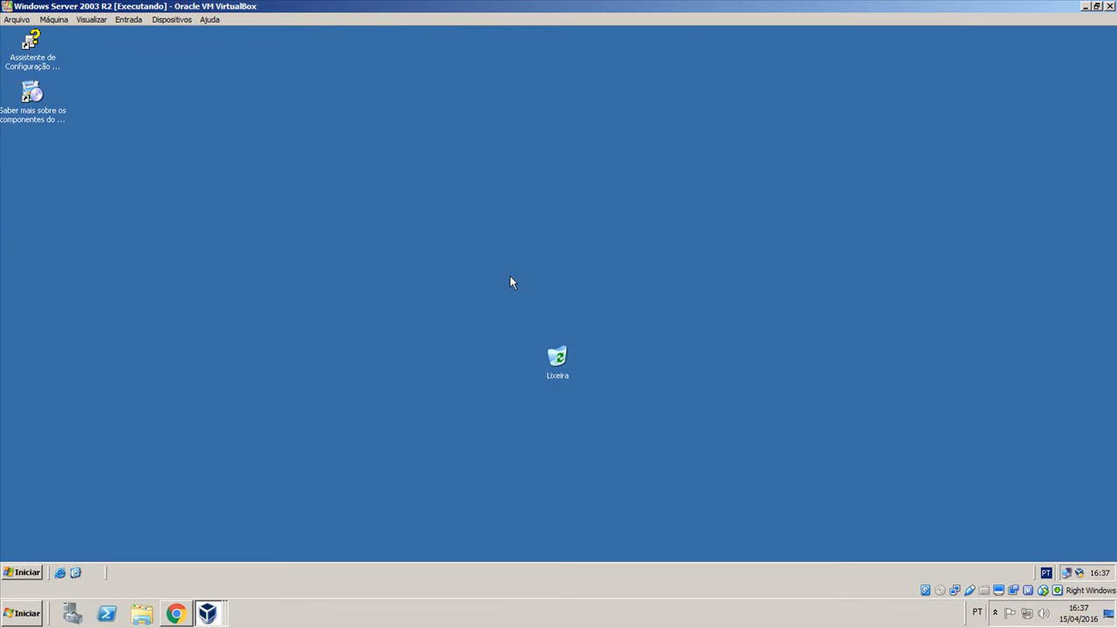
{"action": "right_click", "coordinate": [511, 253]}
{"action": "mouse_move", "coordinate": [553, 256]}
{"action": "left_click", "coordinate": [640, 261]}
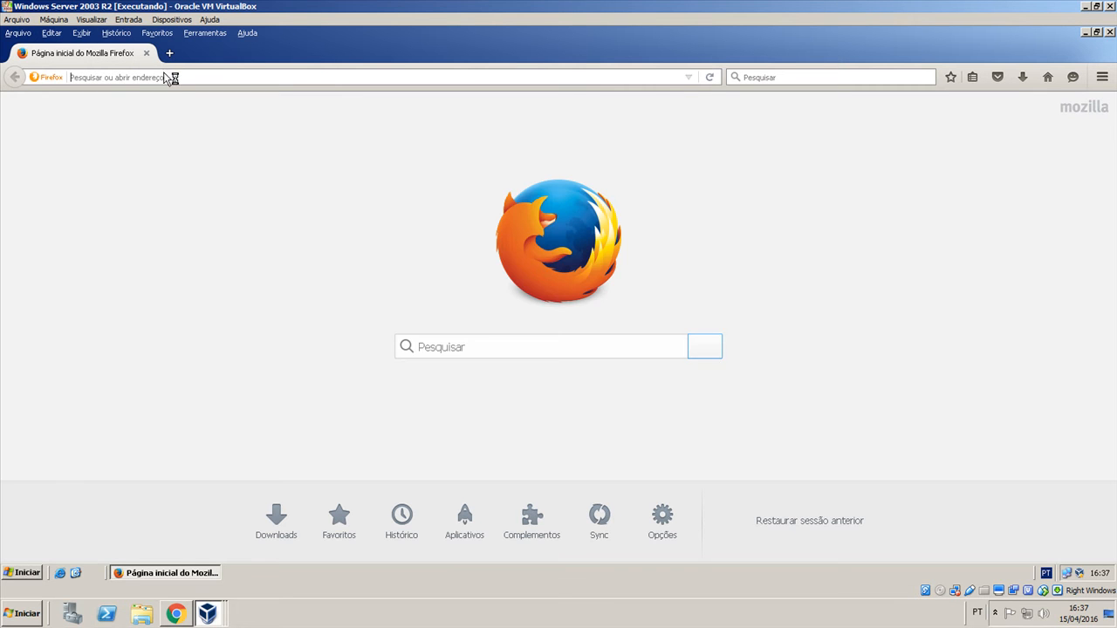
Browse to the firewall's web interface at 192.168.10.15.
{"action": "type", "text": "192.168.10."}
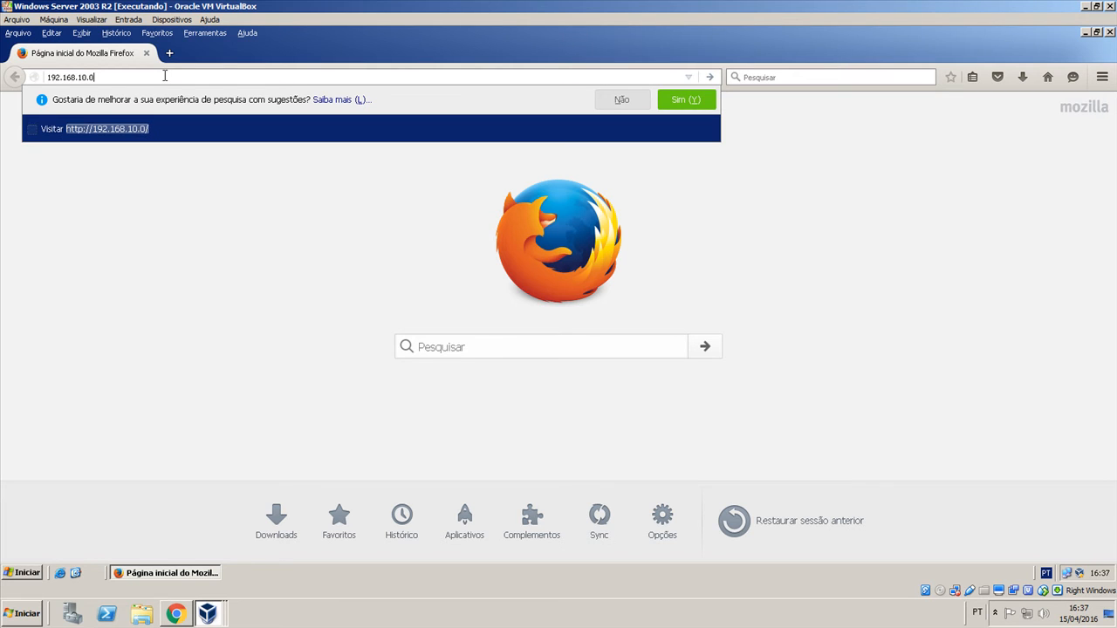
{"action": "type", "text": "0"}
{"action": "key", "text": "BackSpace"}
{"action": "type", "text": "15"}
{"action": "key", "text": "Return"}
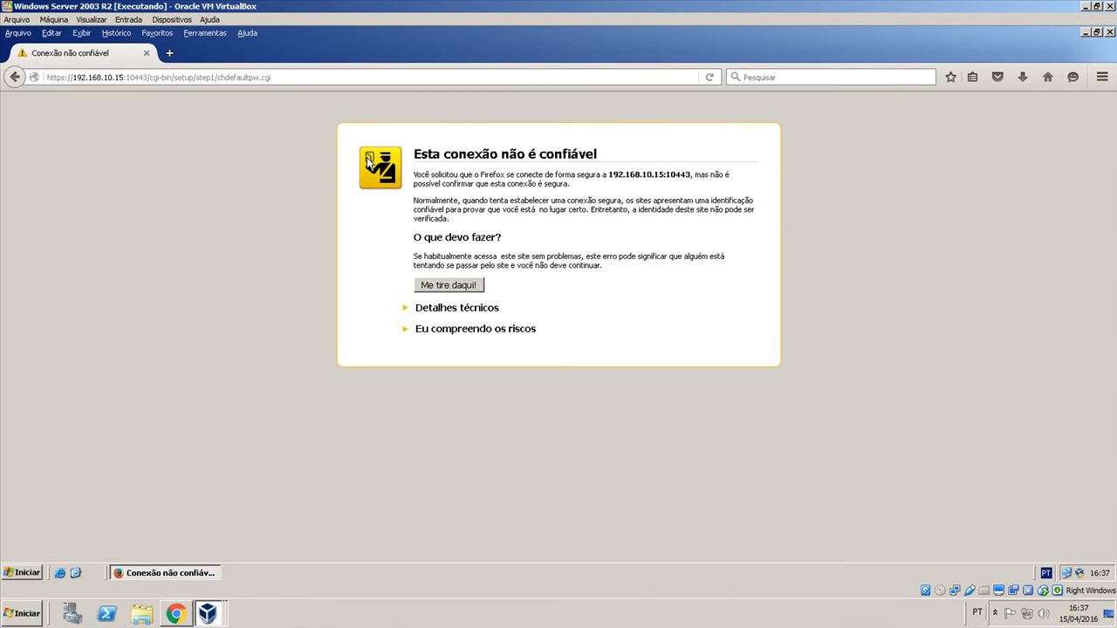
Acknowledge the untrusted connection risks and add a security exception for 192.168.10.15:10443.
{"action": "left_click_drag", "start_coordinate": [428, 155], "coordinate": [620, 160]}
{"action": "left_click", "coordinate": [608, 170]}
{"action": "left_click", "coordinate": [517, 338]}
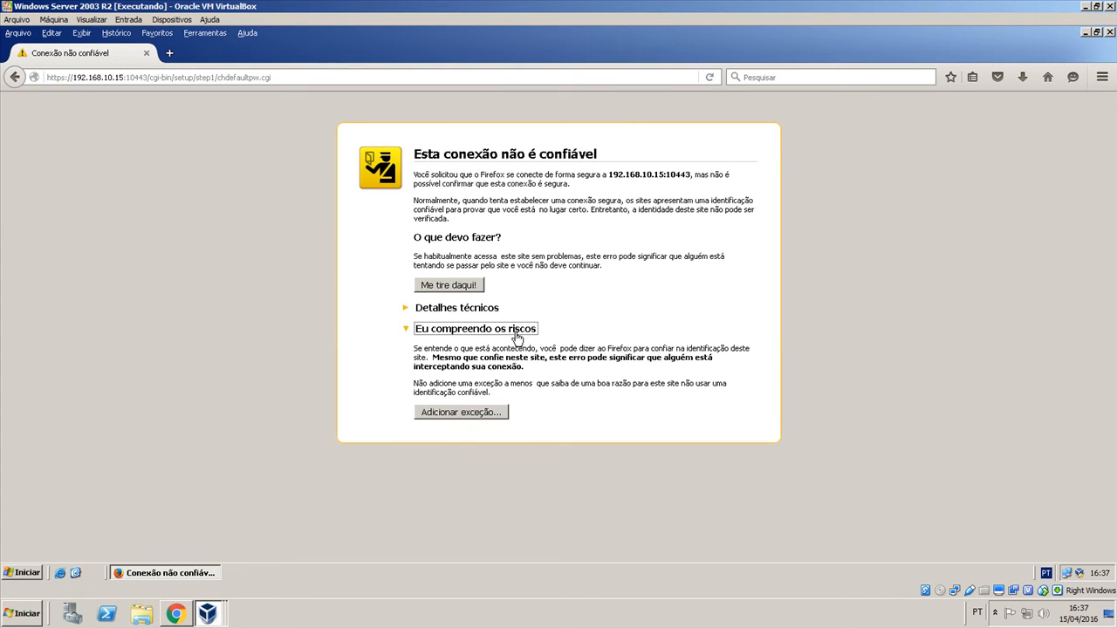
{"action": "left_click", "coordinate": [493, 414]}
{"action": "left_click", "coordinate": [563, 450]}
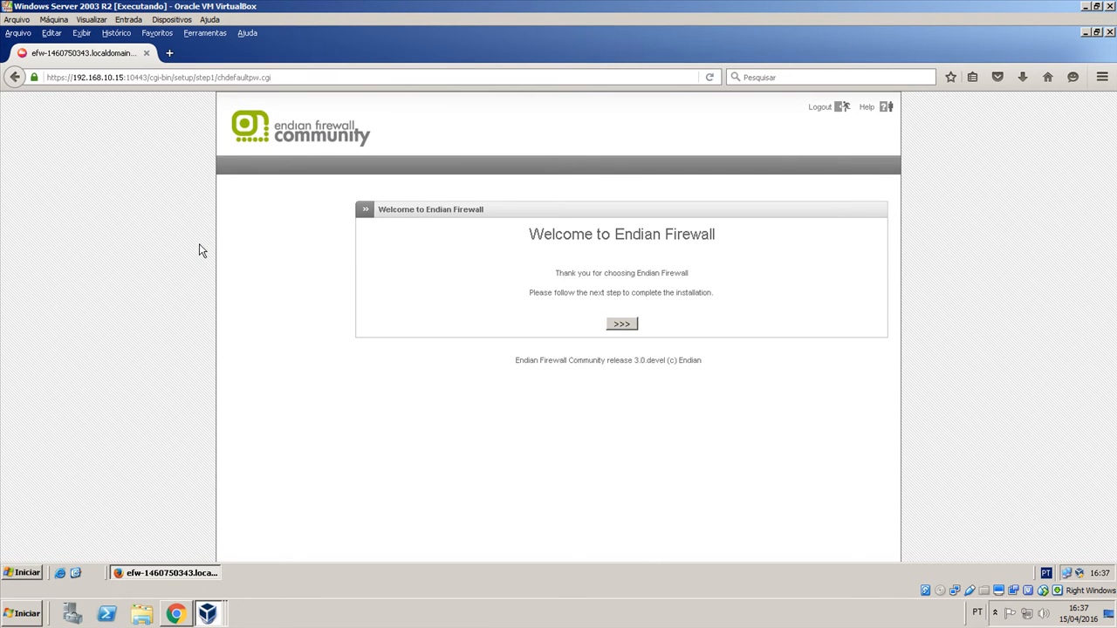
Start the Endian setup and set the language to Portuguese (Brazil) and the timezone to America/Sao_Paulo.
{"action": "left_click", "coordinate": [621, 324]}
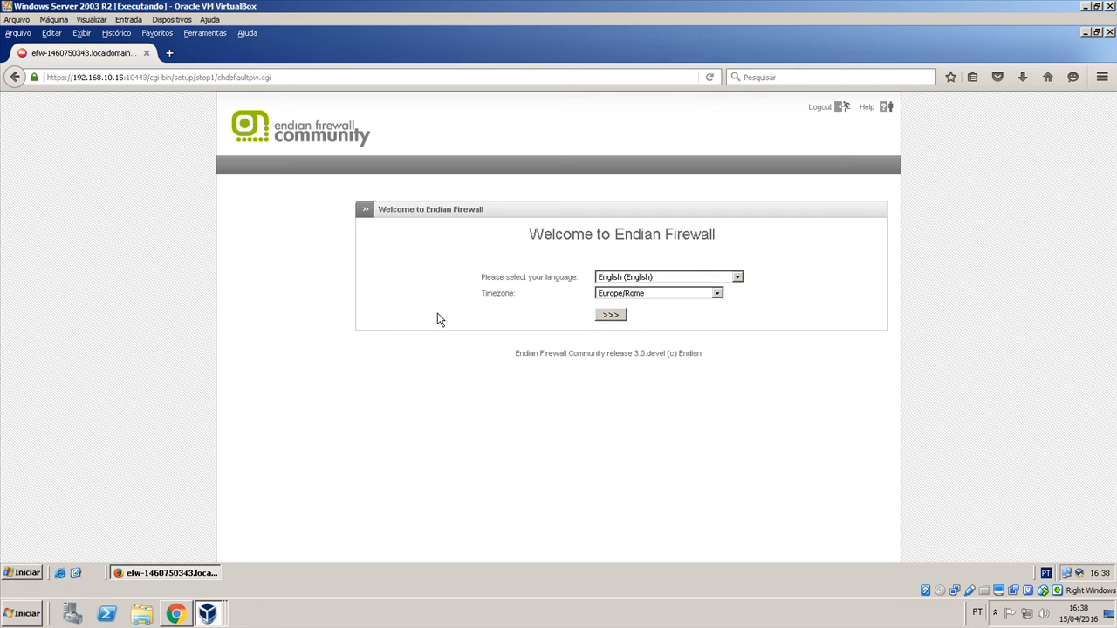
{"action": "left_click", "coordinate": [629, 277]}
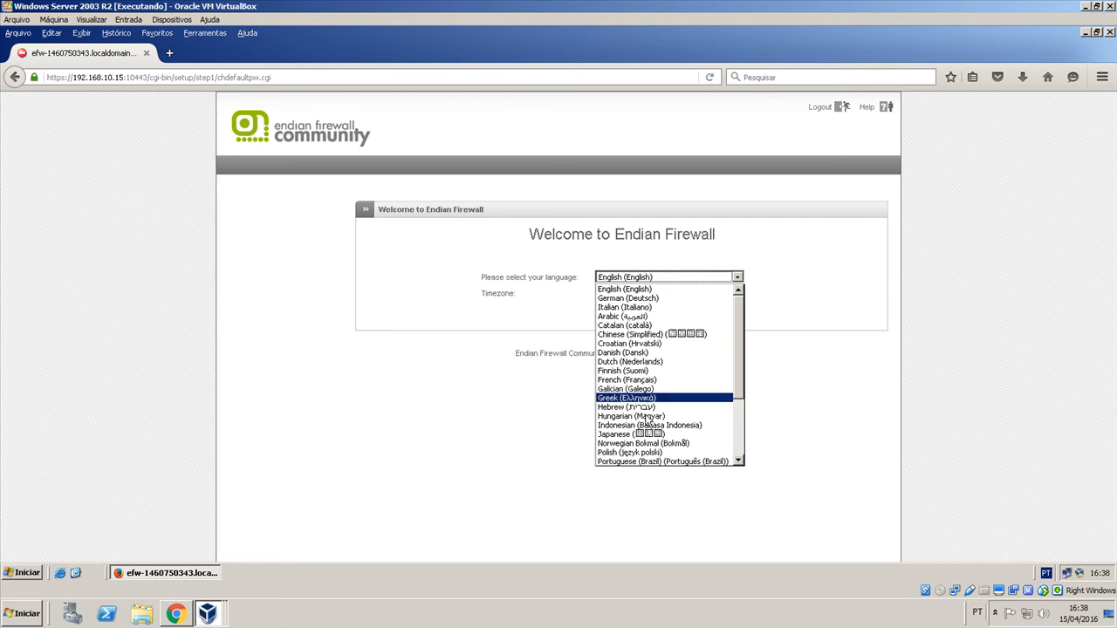
{"action": "left_click", "coordinate": [672, 462]}
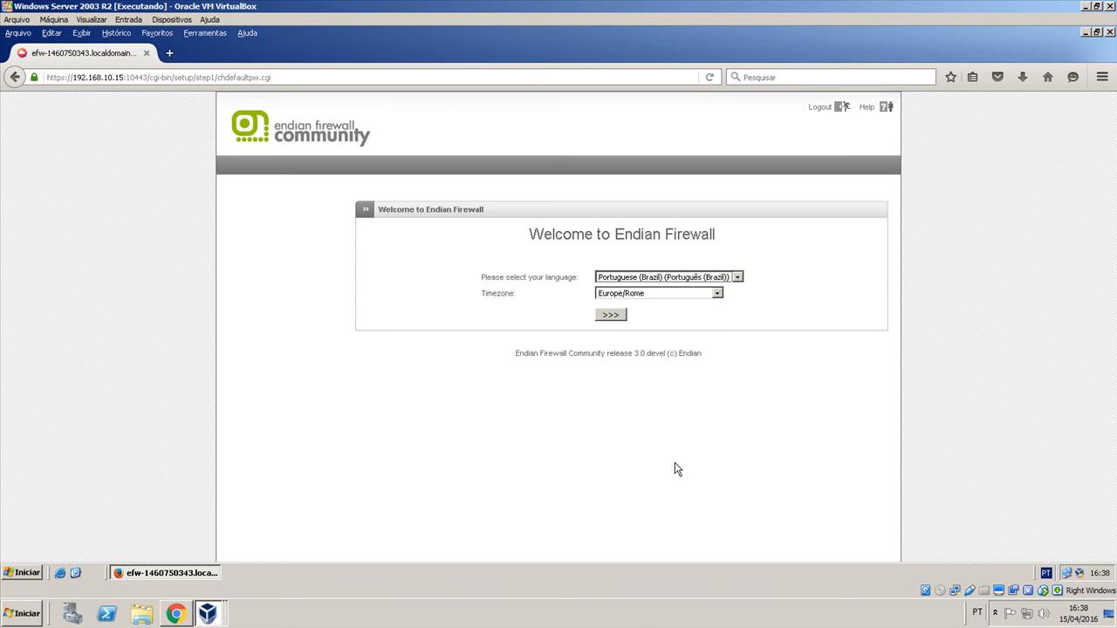
{"action": "left_click", "coordinate": [624, 294]}
{"action": "scroll", "coordinate": [636, 371], "scroll_direction": "up", "scroll_amount": 20}
{"action": "scroll", "coordinate": [636, 371], "scroll_direction": "up", "scroll_amount": 5}
{"action": "scroll", "coordinate": [636, 371], "scroll_direction": "down", "scroll_amount": 20}
{"action": "scroll", "coordinate": [636, 370], "scroll_direction": "up", "scroll_amount": 20}
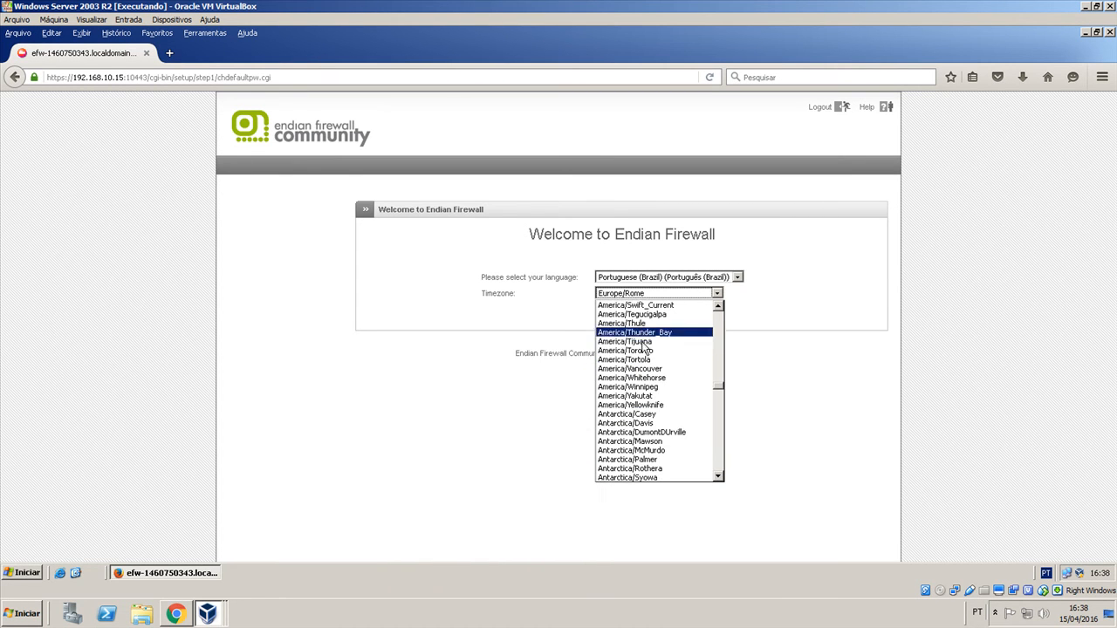
{"action": "scroll", "coordinate": [661, 365], "scroll_direction": "up", "scroll_amount": 2}
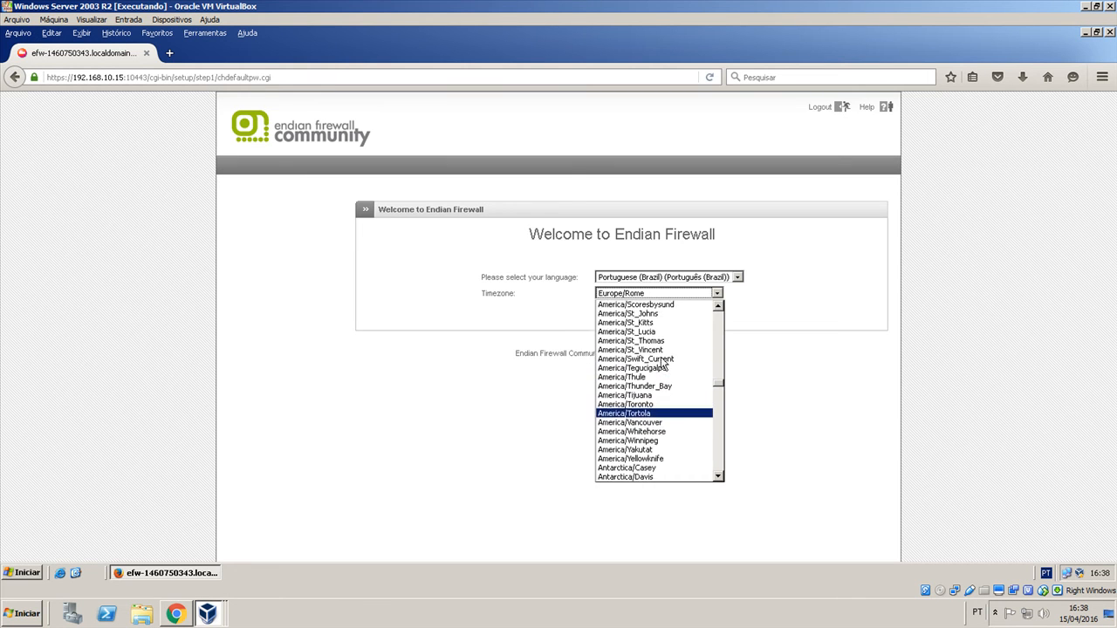
{"action": "scroll", "coordinate": [670, 353], "scroll_direction": "up", "scroll_amount": 3}
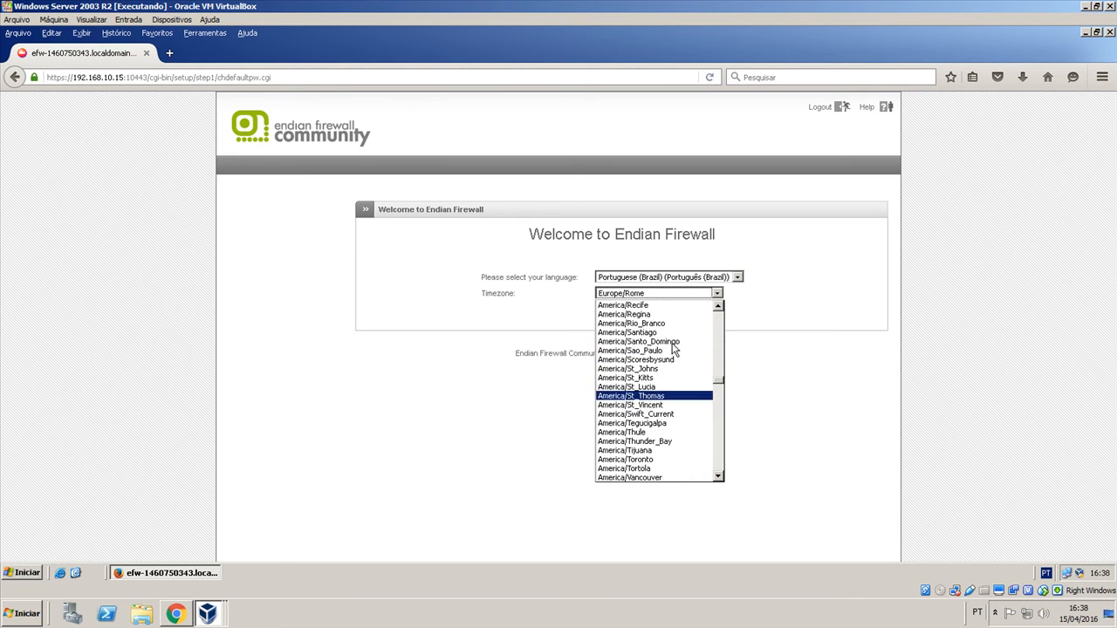
{"action": "left_click", "coordinate": [652, 351]}
{"action": "left_click", "coordinate": [623, 314]}
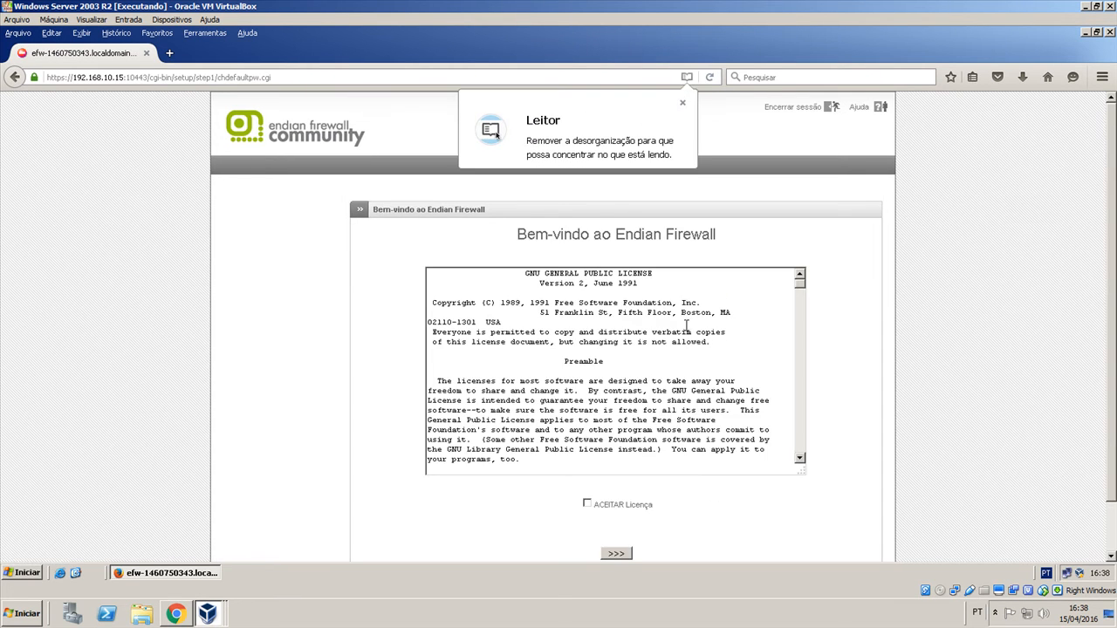
Skim the GNU General Public License, accept it and continue the setup.
{"action": "left_click", "coordinate": [725, 340]}
{"action": "scroll", "coordinate": [624, 370], "scroll_direction": "down", "scroll_amount": 3}
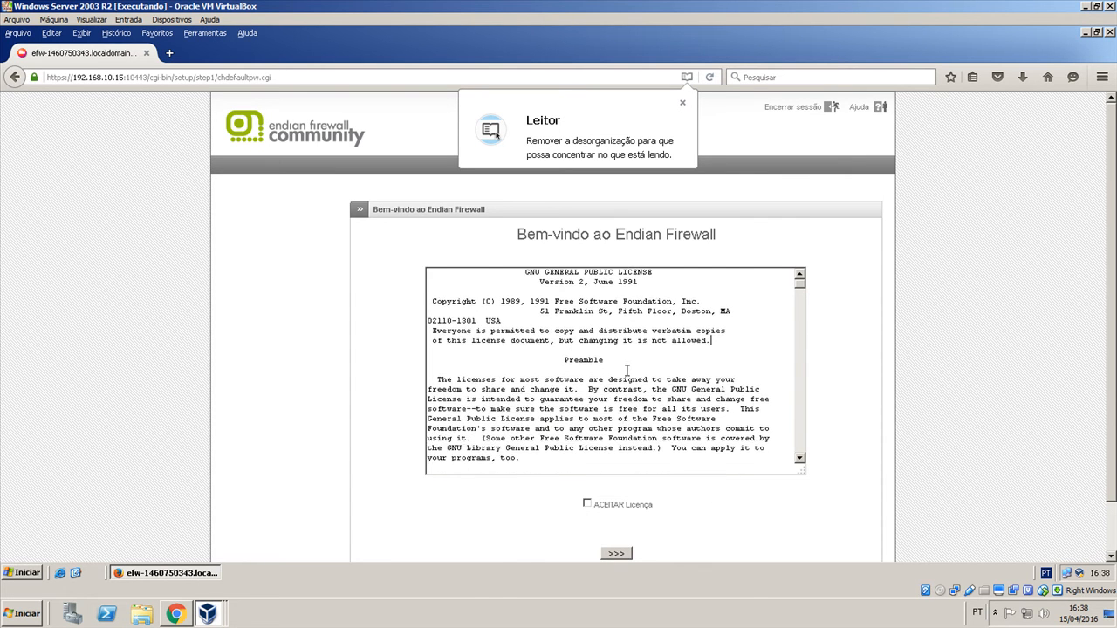
{"action": "scroll", "coordinate": [625, 373], "scroll_direction": "down", "scroll_amount": 15}
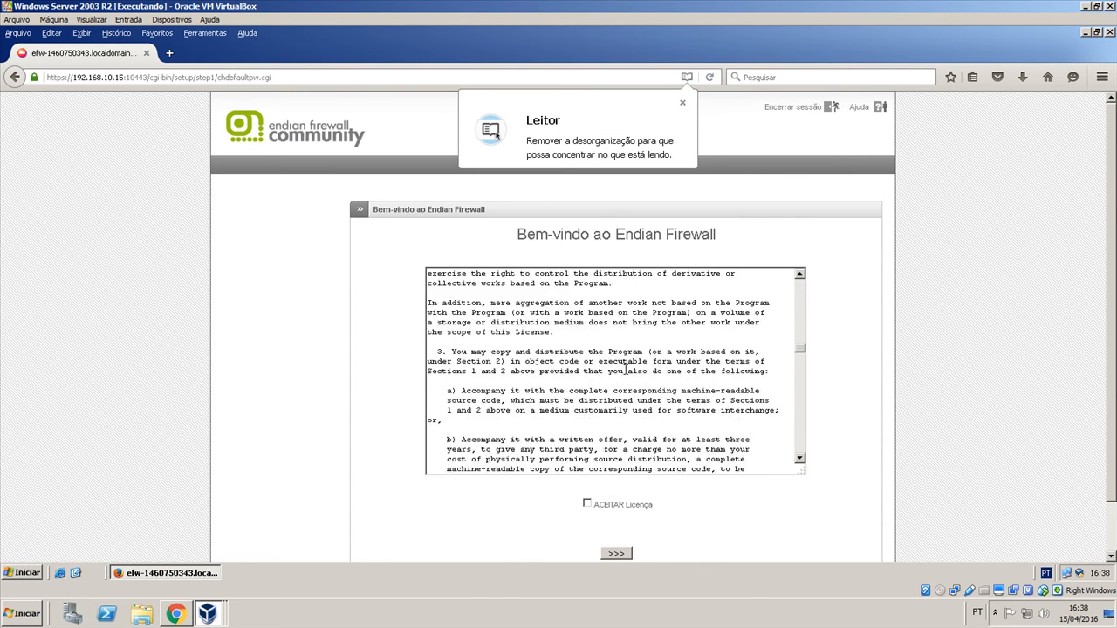
{"action": "scroll", "coordinate": [625, 370], "scroll_direction": "up", "scroll_amount": 20}
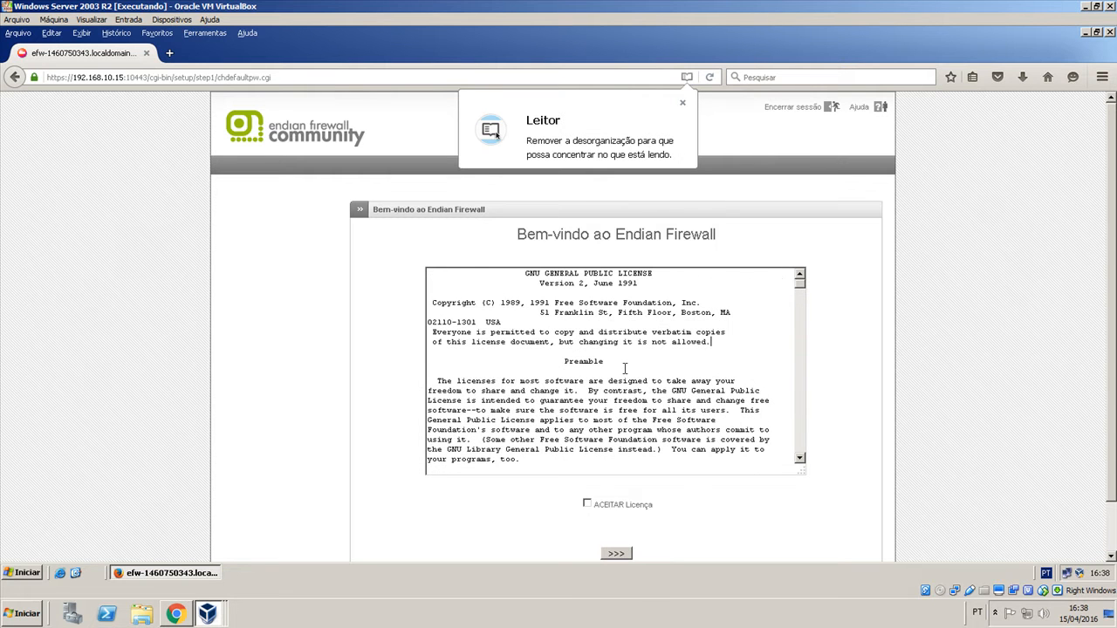
{"action": "left_click", "coordinate": [588, 505]}
{"action": "left_click", "coordinate": [617, 553]}
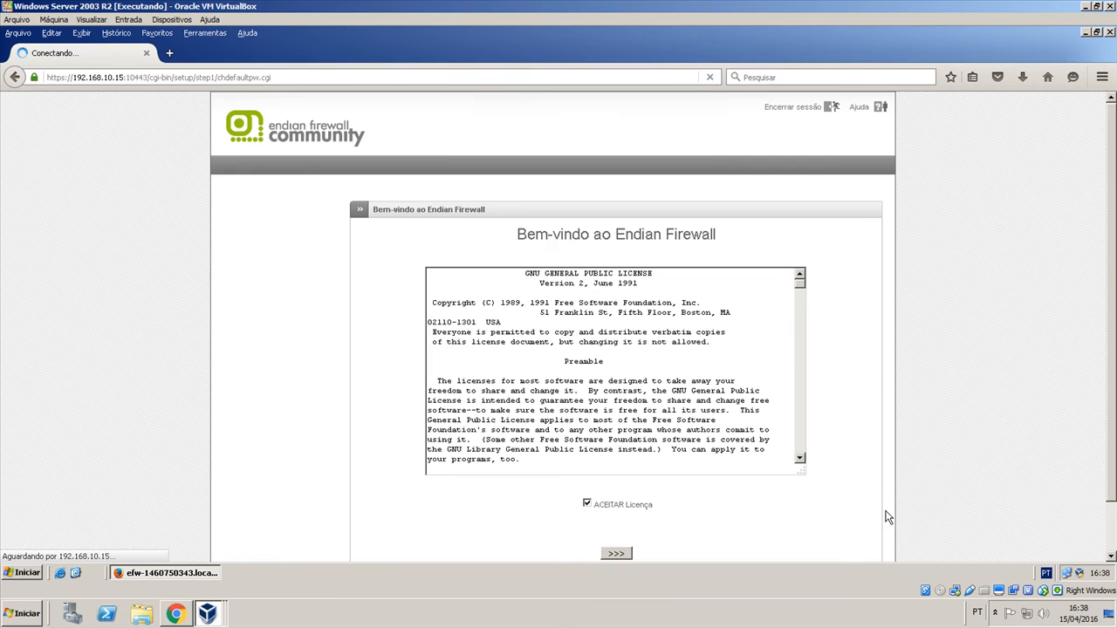
Leave the backup restore option at Não and continue the setup.
{"action": "left_click_drag", "start_coordinate": [523, 259], "coordinate": [663, 260]}
{"action": "left_click", "coordinate": [670, 259]}
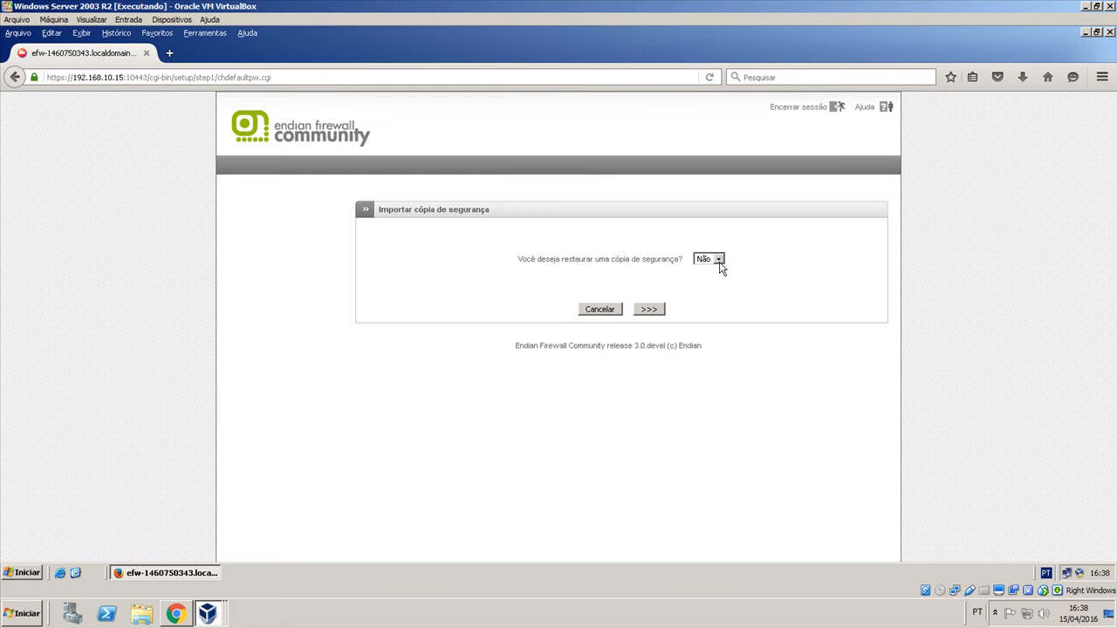
{"action": "left_click", "coordinate": [648, 310]}
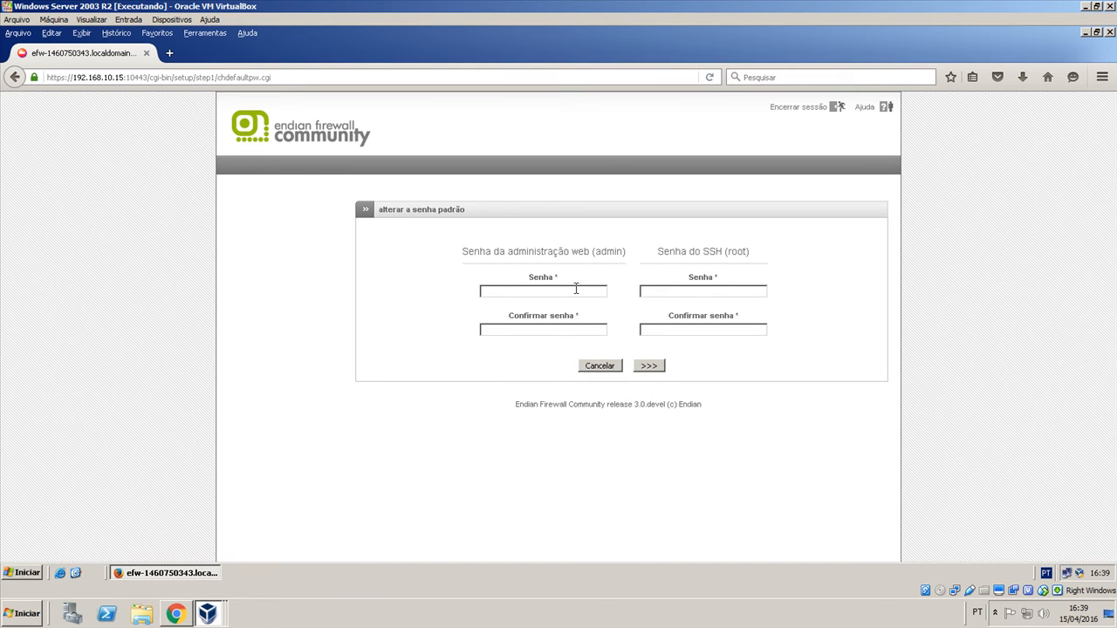
Enter and confirm the web administration (admin) password and the SSH (root) password, then submit them.
{"action": "type", "text": "••••••••"}
{"action": "key", "text": "Tab"}
{"action": "type", "text": "••••••••"}
{"action": "key", "text": "Tab"}
{"action": "type", "text": "•••••••••"}
{"action": "key", "text": "Tab"}
{"action": "type", "text": "•••••••••"}
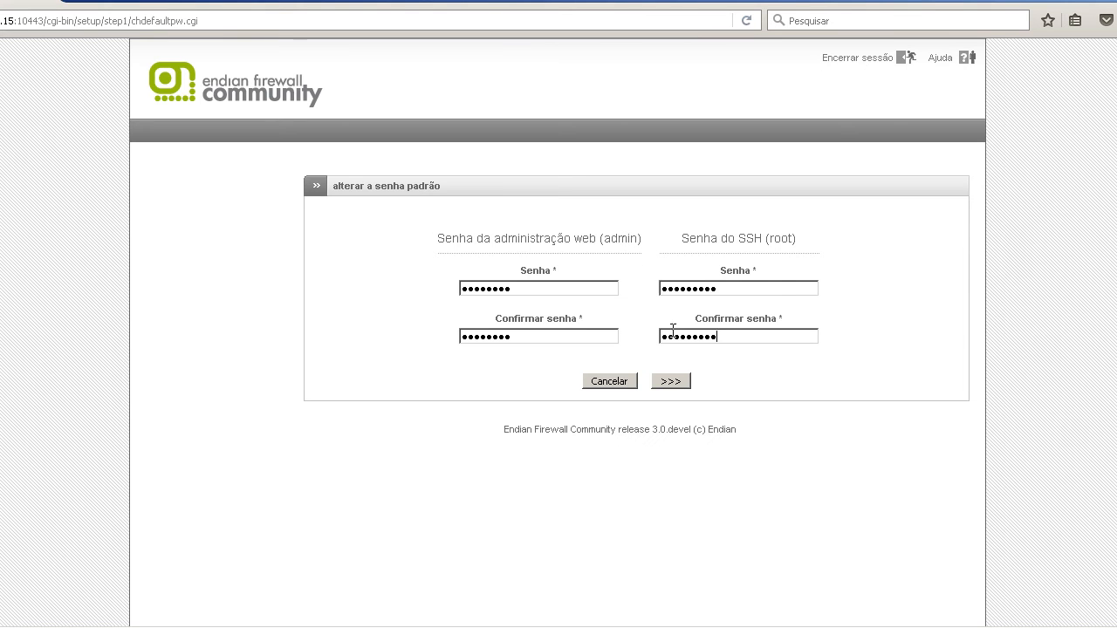
{"action": "left_click", "coordinate": [681, 384]}
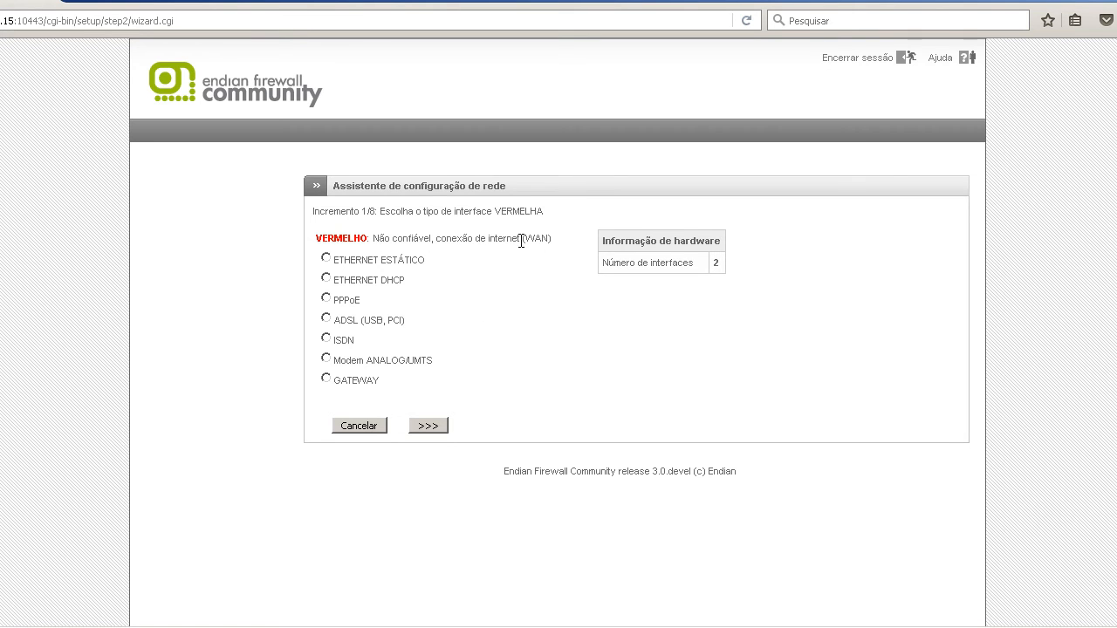
Choose ETHERNET ESTÁTICO as the RED interface type and continue with NENHUM for the orange and blue zones.
{"action": "left_click", "coordinate": [326, 259]}
{"action": "left_click", "coordinate": [419, 429]}
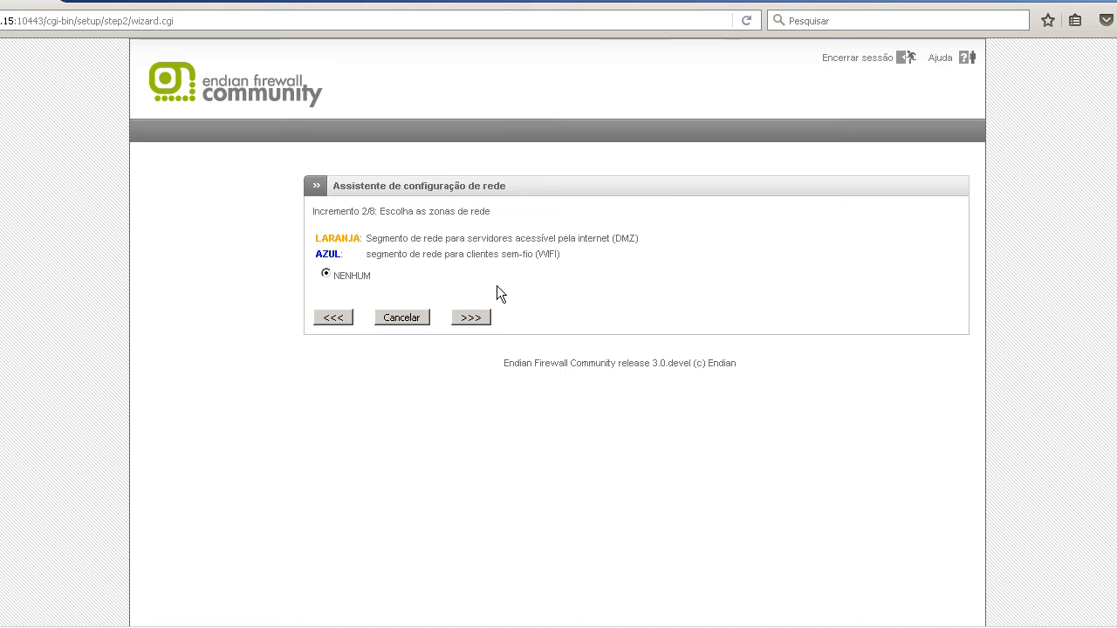
{"action": "left_click", "coordinate": [471, 317]}
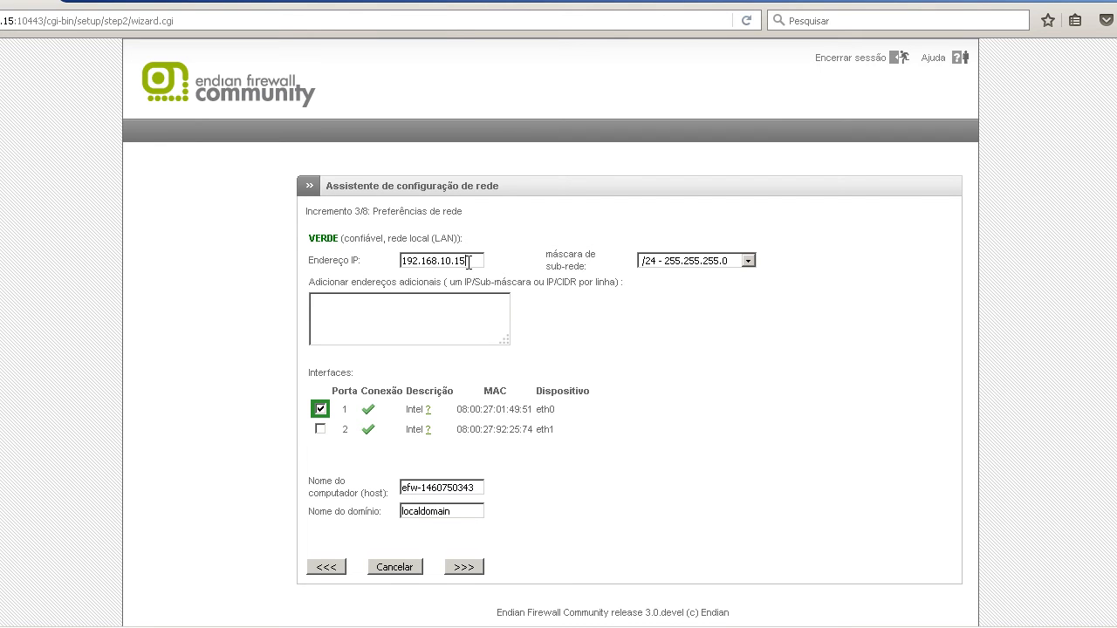
Set the GREEN interface's IP address to 192.168.10.1, keeping the /24 - 255.255.255.0 mask and no additional addresses.
{"action": "left_click", "coordinate": [468, 262]}
{"action": "key", "text": "BackSpace"}
{"action": "left_click", "coordinate": [670, 261]}
{"action": "left_click", "coordinate": [672, 264]}
{"action": "left_click", "coordinate": [424, 312]}
Rename the host as srvvg, keep localdomain and port 1 (eth0) for GREEN, and continue to the internet settings.
{"action": "left_click_drag", "start_coordinate": [474, 487], "coordinate": [313, 476]}
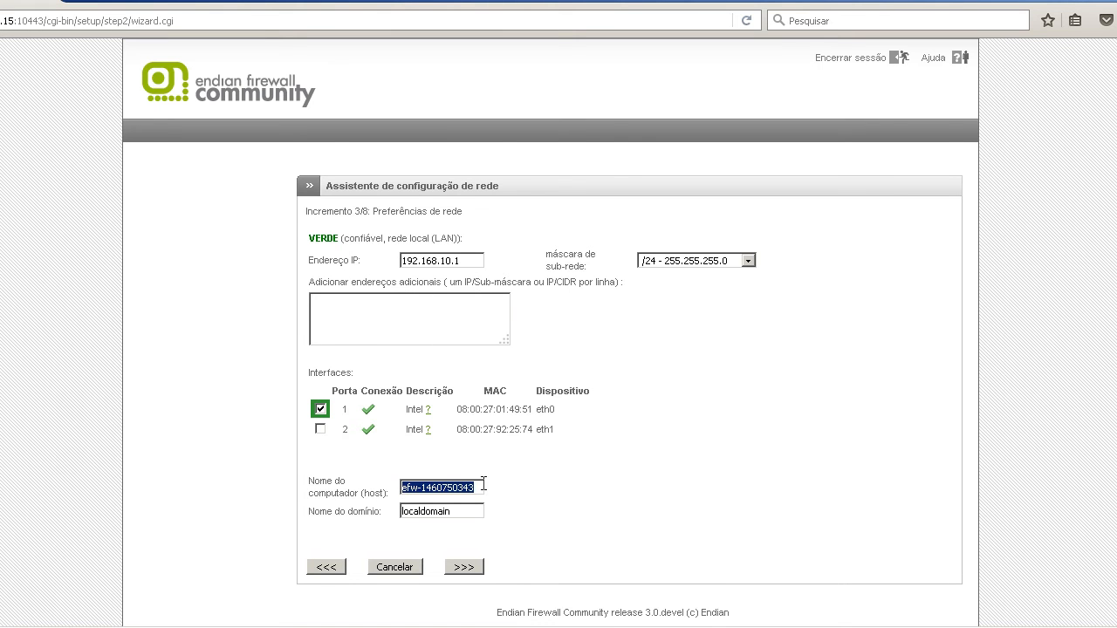
{"action": "type", "text": "srvvg"}
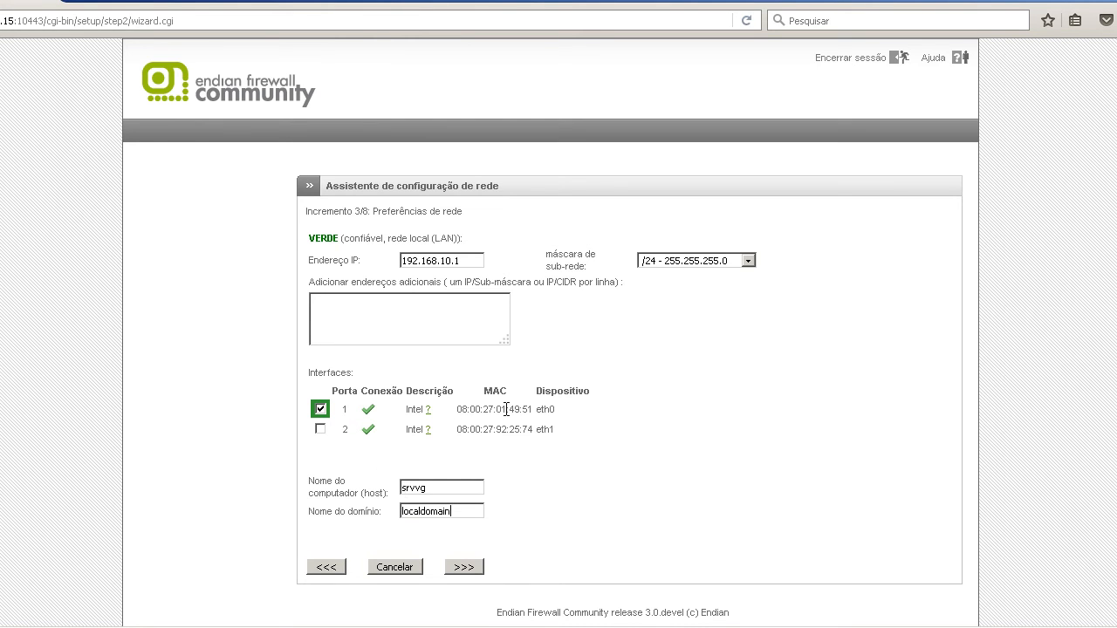
{"action": "left_click_drag", "start_coordinate": [558, 411], "coordinate": [455, 409]}
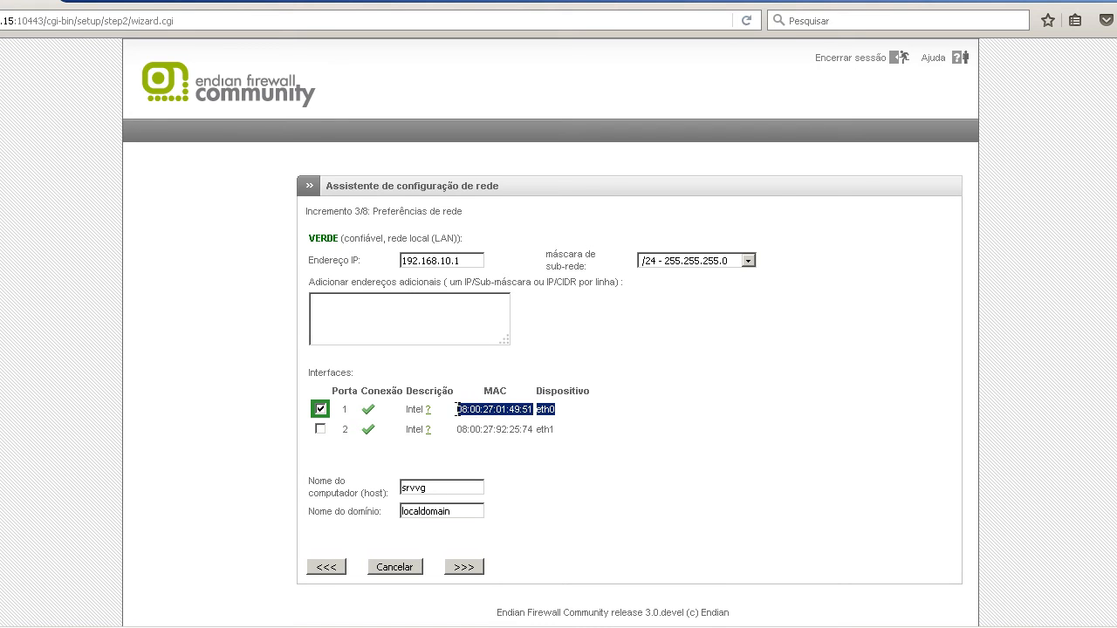
{"action": "left_click", "coordinate": [545, 437]}
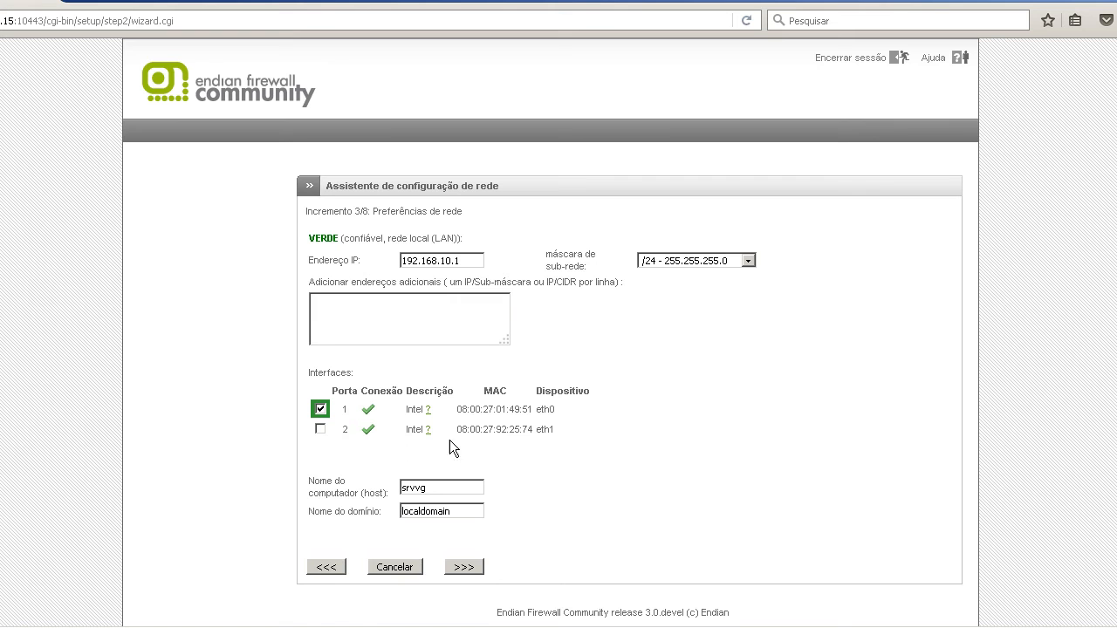
{"action": "mouse_move", "coordinate": [427, 430]}
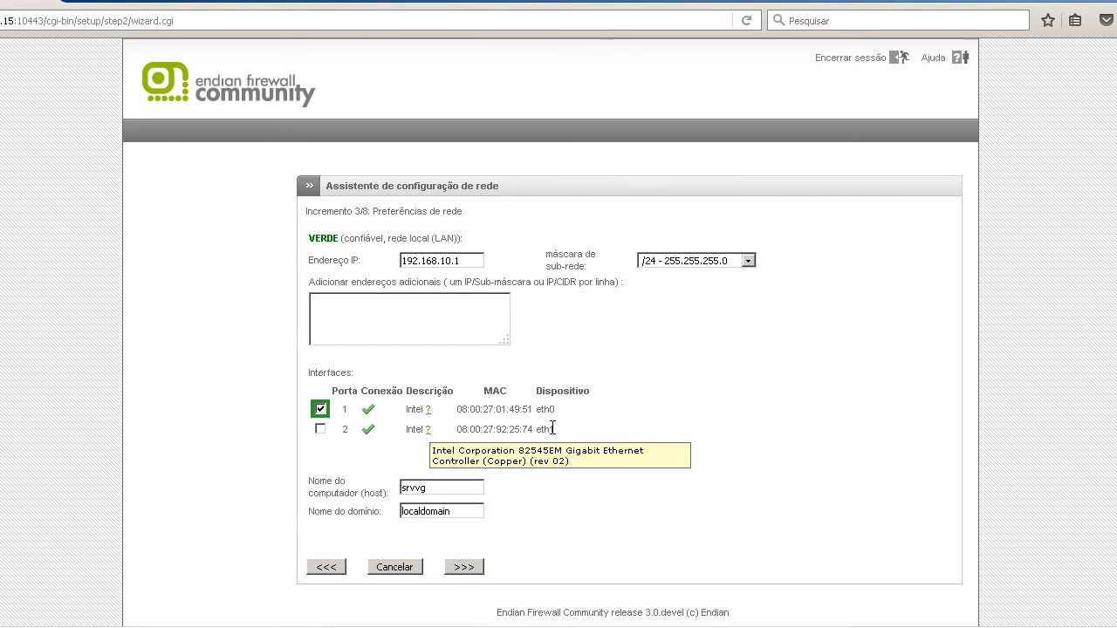
{"action": "left_click", "coordinate": [470, 568]}
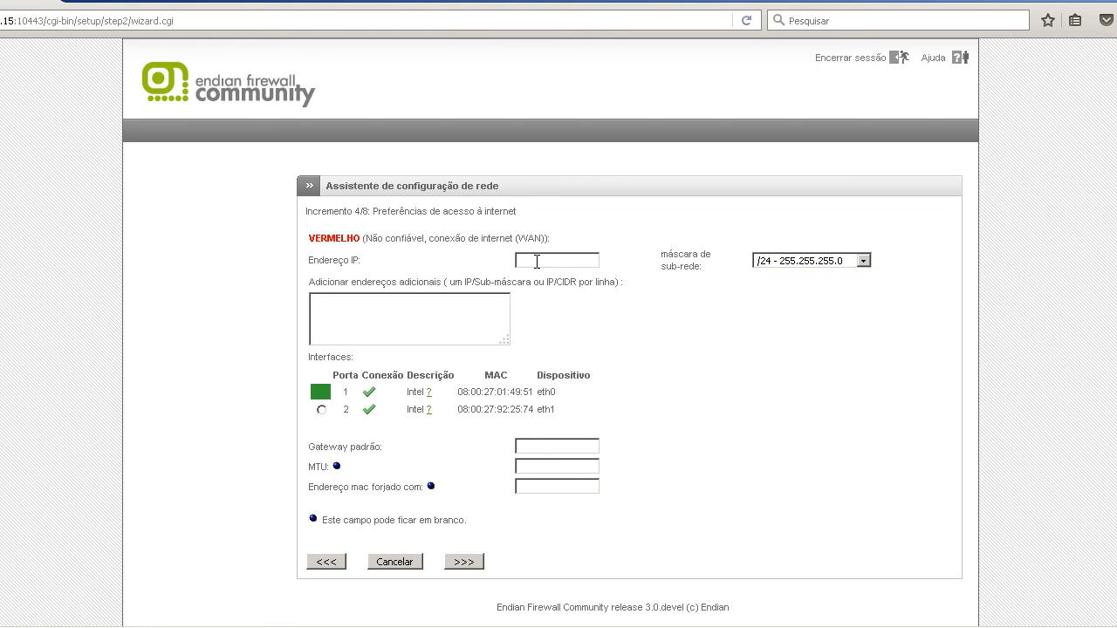
Set the RED interface's IP address to 192.168.0.235 and assign it port 2 (eth1).
{"action": "left_click", "coordinate": [537, 261]}
{"action": "type", "text": "192.168.0.235"}
{"action": "left_click", "coordinate": [473, 306]}
{"action": "left_click", "coordinate": [473, 306]}
{"action": "left_click", "coordinate": [323, 410]}
Enter the RED interface's default gateway on the 192.168.0 network, leave MTU and spoofed MAC blank, and continue.
{"action": "left_click", "coordinate": [564, 450]}
{"action": "type", "text": "192.168.0"}
{"action": "left_click", "coordinate": [518, 466]}
{"action": "left_click", "coordinate": [520, 481]}
{"action": "left_click", "coordinate": [560, 480]}
{"action": "left_click", "coordinate": [472, 564]}
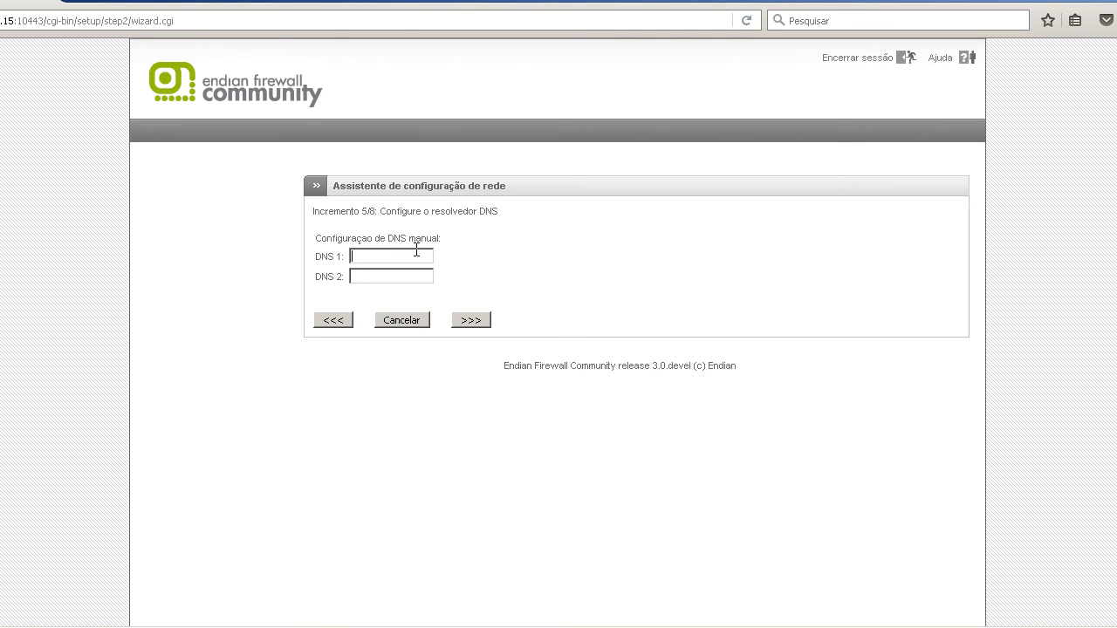
Set DNS 1 to 8.8.8.8 and DNS 2 to 8.8.4.4, then skip the admin email settings, leaving them blank.
{"action": "type", "text": "8.8.8.8"}
{"action": "type", "text": "8.8.8"}
{"action": "key", "text": "BackSpace"}
{"action": "type", "text": "4.4"}
{"action": "left_click", "coordinate": [469, 321]}
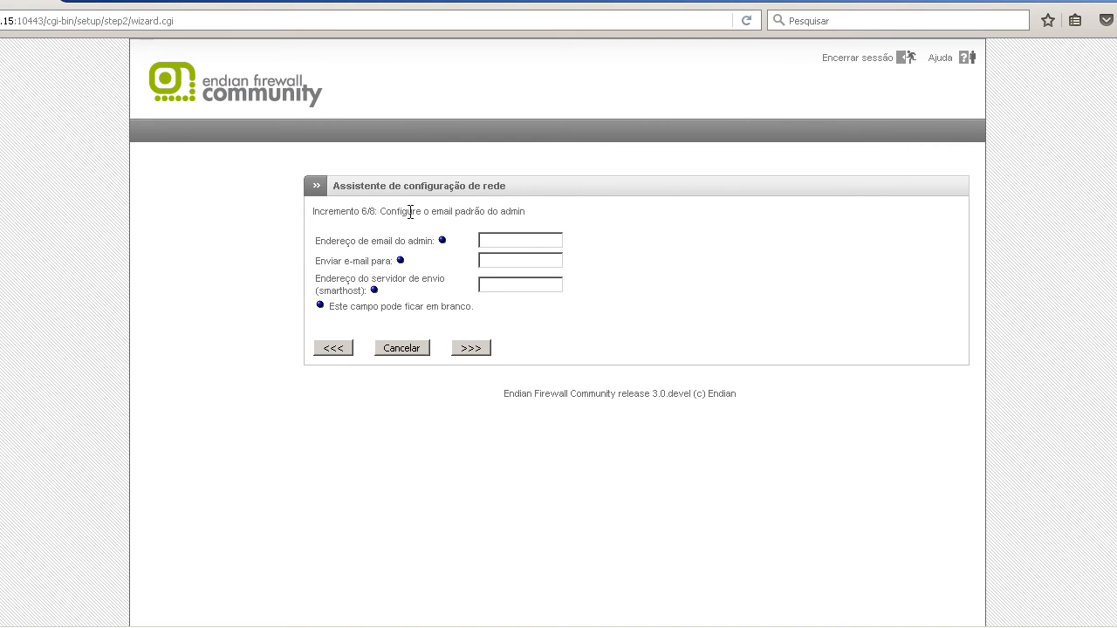
{"action": "left_click", "coordinate": [460, 350]}
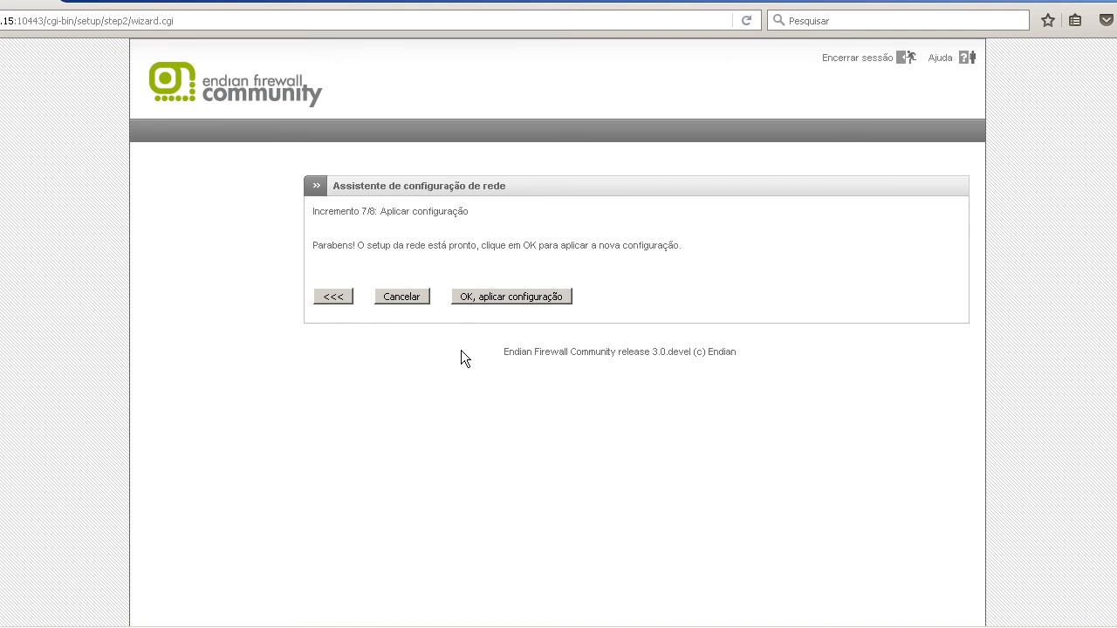
Apply the firewall's new network configuration and open the TCP/IP properties of the Windows local connection.
{"action": "left_click", "coordinate": [480, 297]}
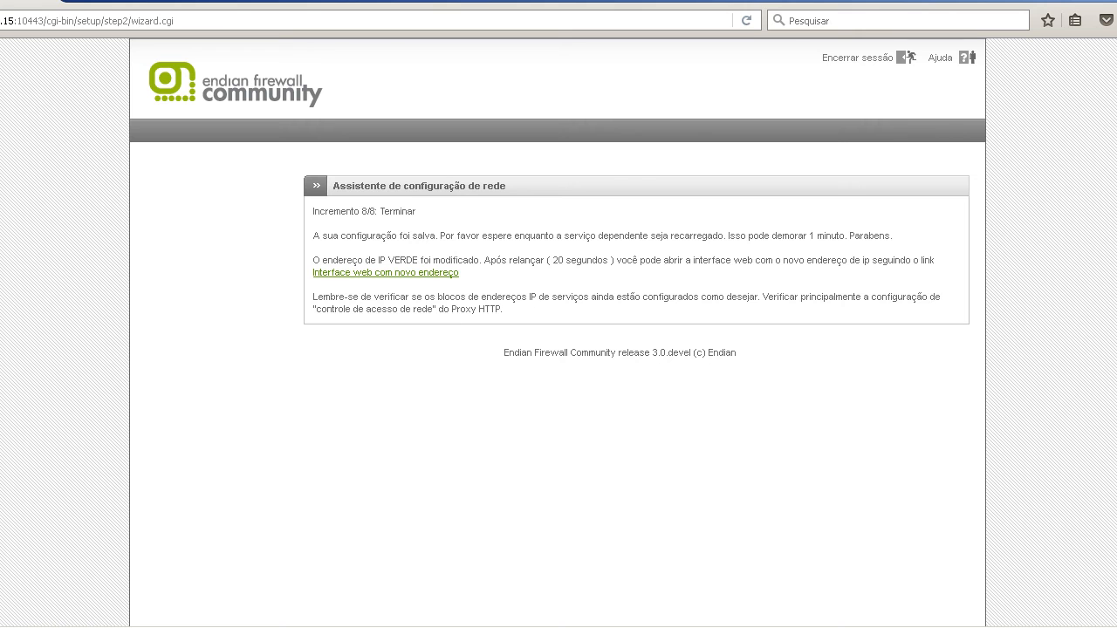
{"action": "right_click", "coordinate": [1097, 627]}
{"action": "left_click", "coordinate": [1081, 624]}
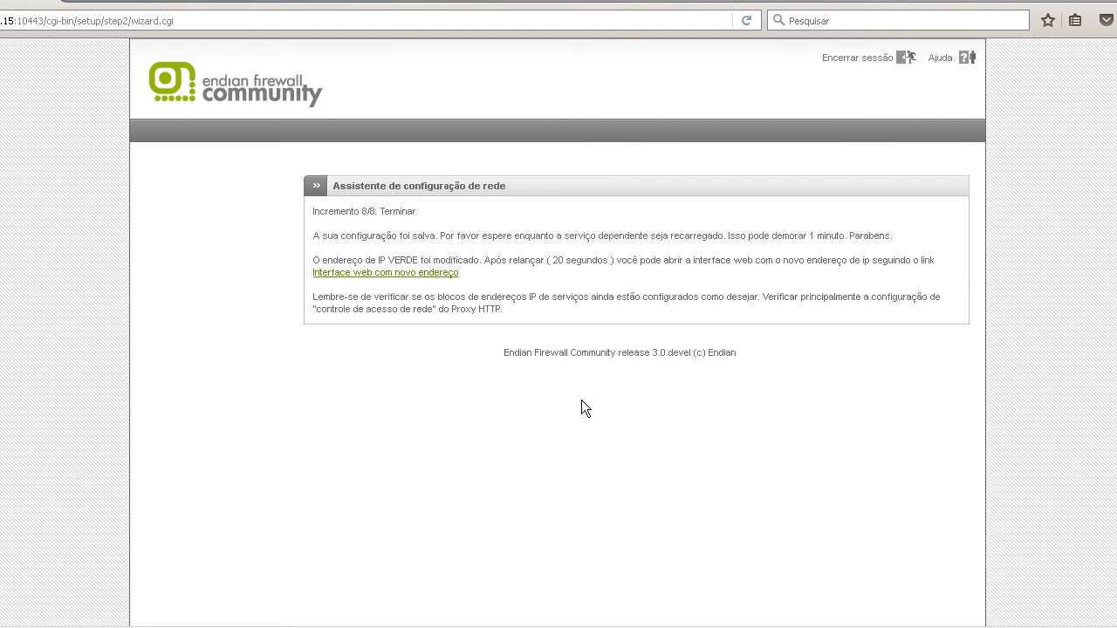
{"action": "left_click", "coordinate": [5, 258]}
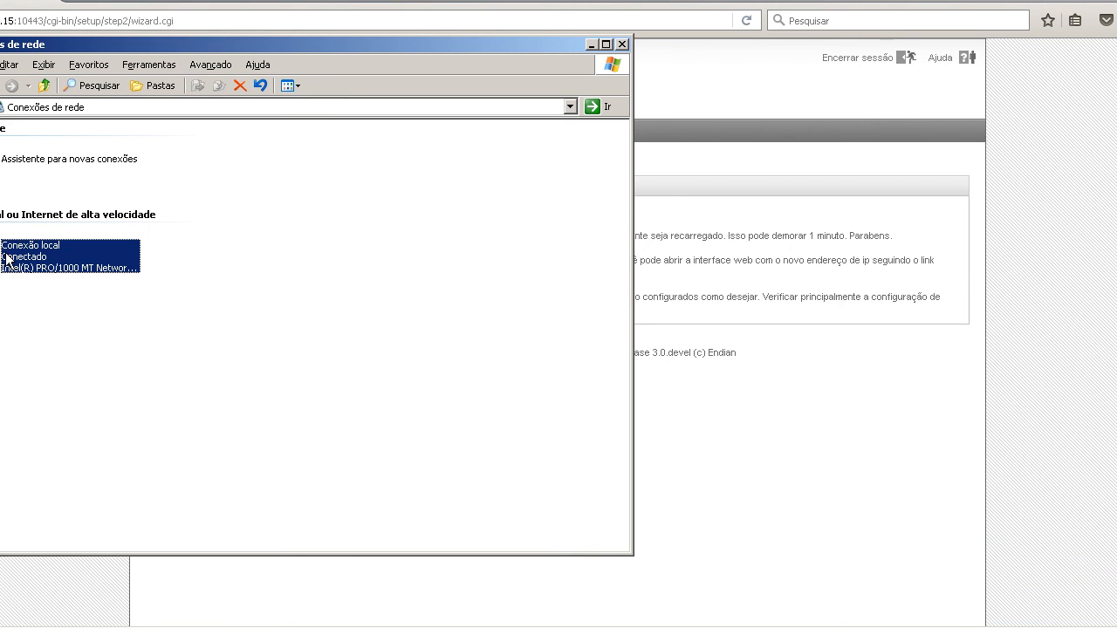
{"action": "double_click", "coordinate": [6, 259]}
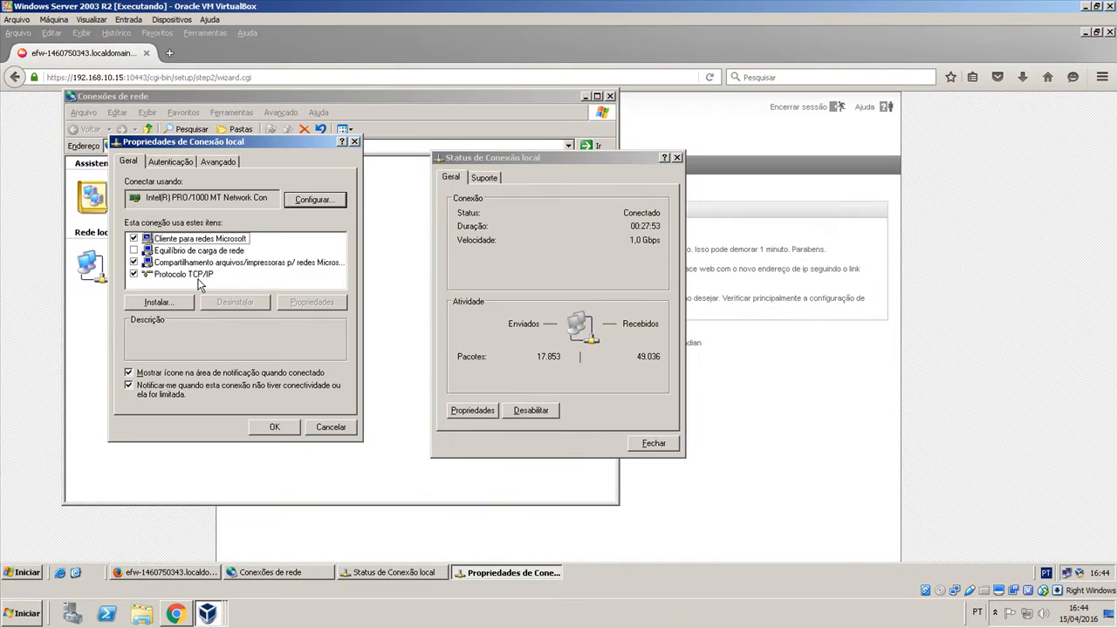
{"action": "left_click", "coordinate": [206, 275]}
{"action": "left_click", "coordinate": [297, 303]}
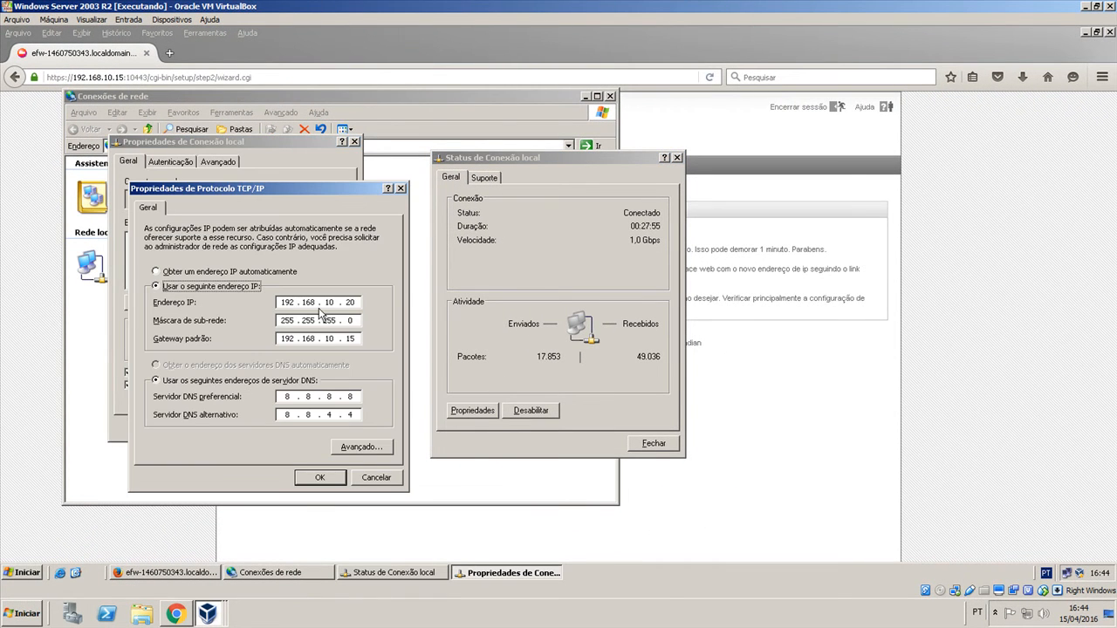
Set the local connection's default gateway to 192.168.10.1, accept the change and close the network connections window.
{"action": "left_click", "coordinate": [357, 339]}
{"action": "key", "text": "BackSpace"}
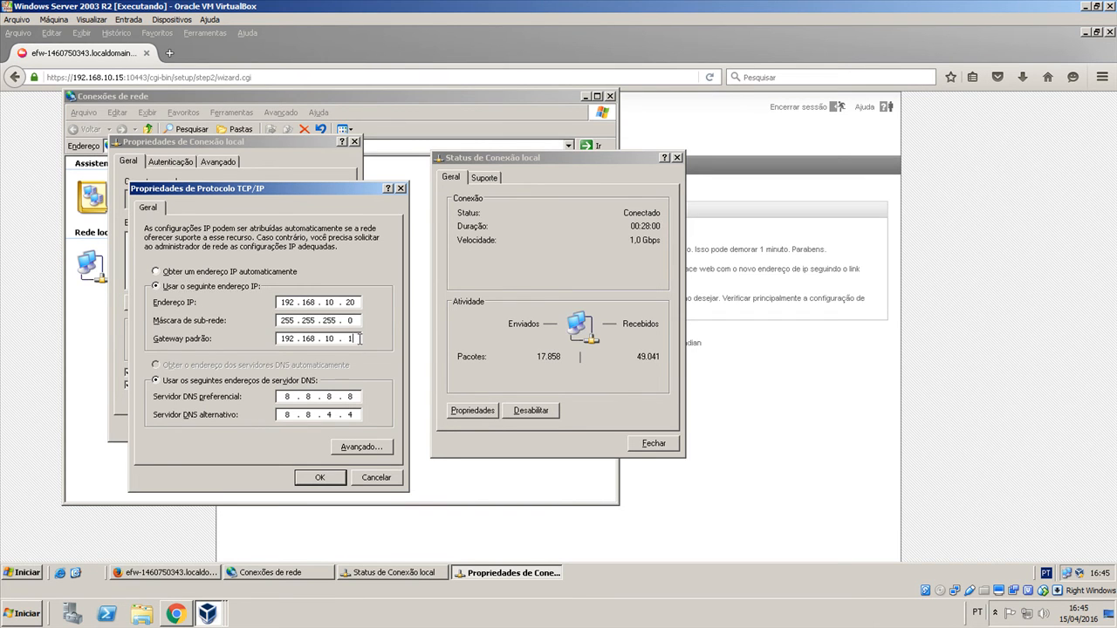
{"action": "left_click", "coordinate": [320, 477]}
{"action": "left_click", "coordinate": [651, 444]}
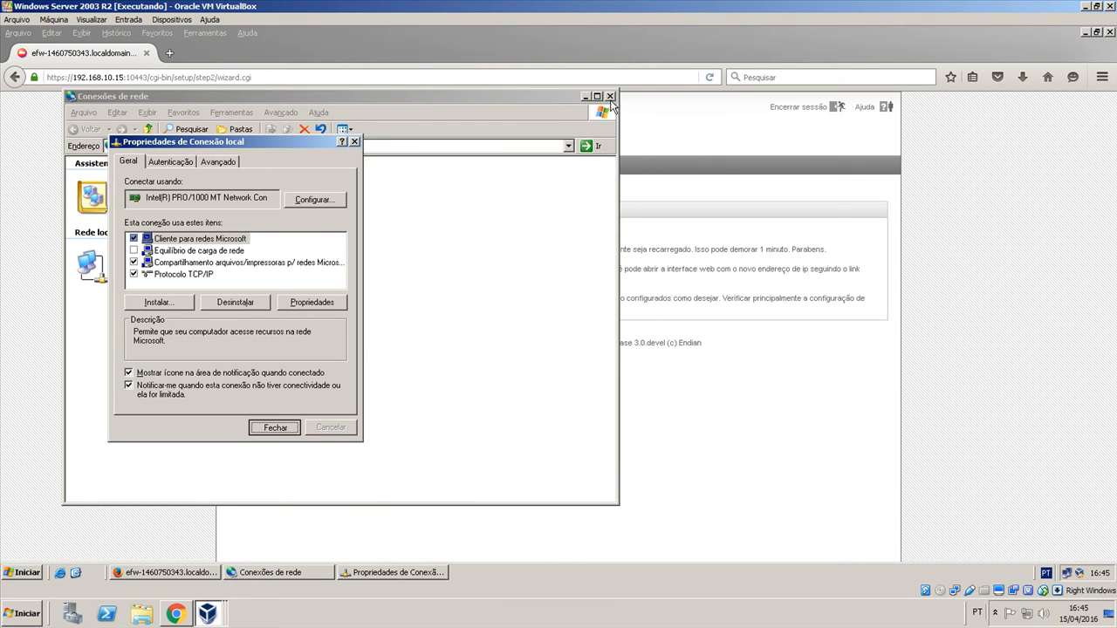
{"action": "left_click", "coordinate": [610, 97]}
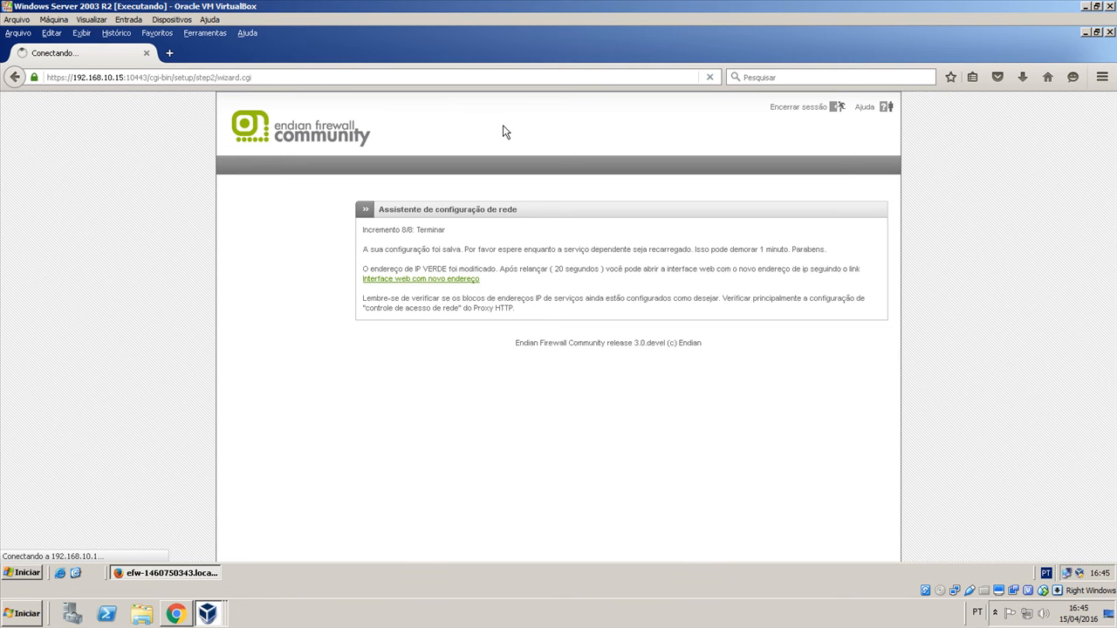
Check the management URL and Green IP on the Endian Firewall console, and return to the Windows Server 2003 R2 machine.
{"action": "left_click", "coordinate": [1086, 7]}
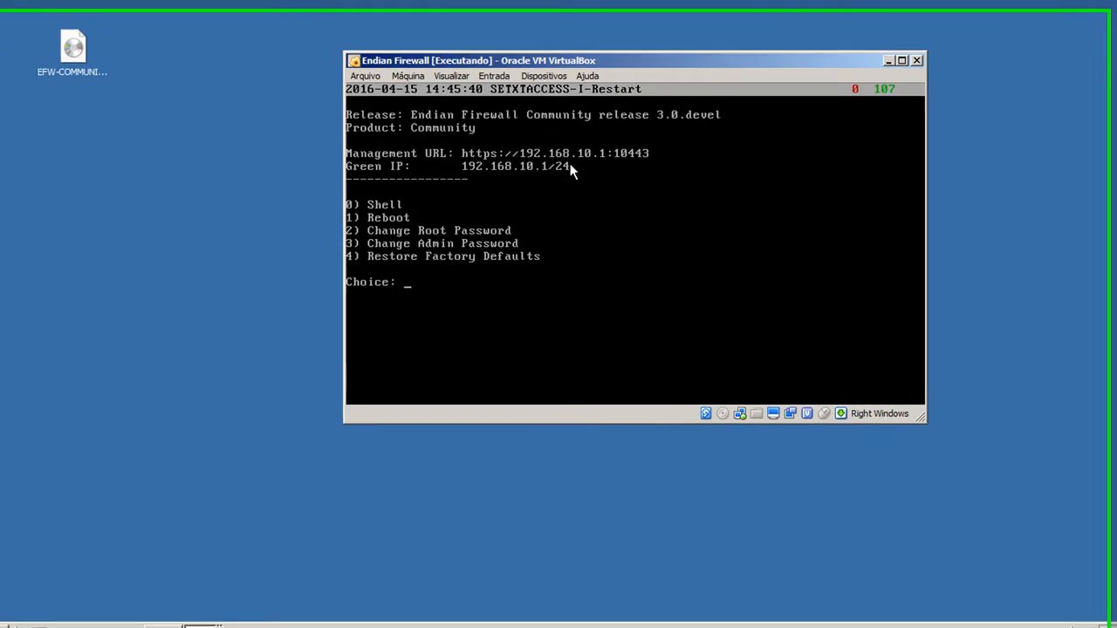
{"action": "left_click", "coordinate": [232, 611]}
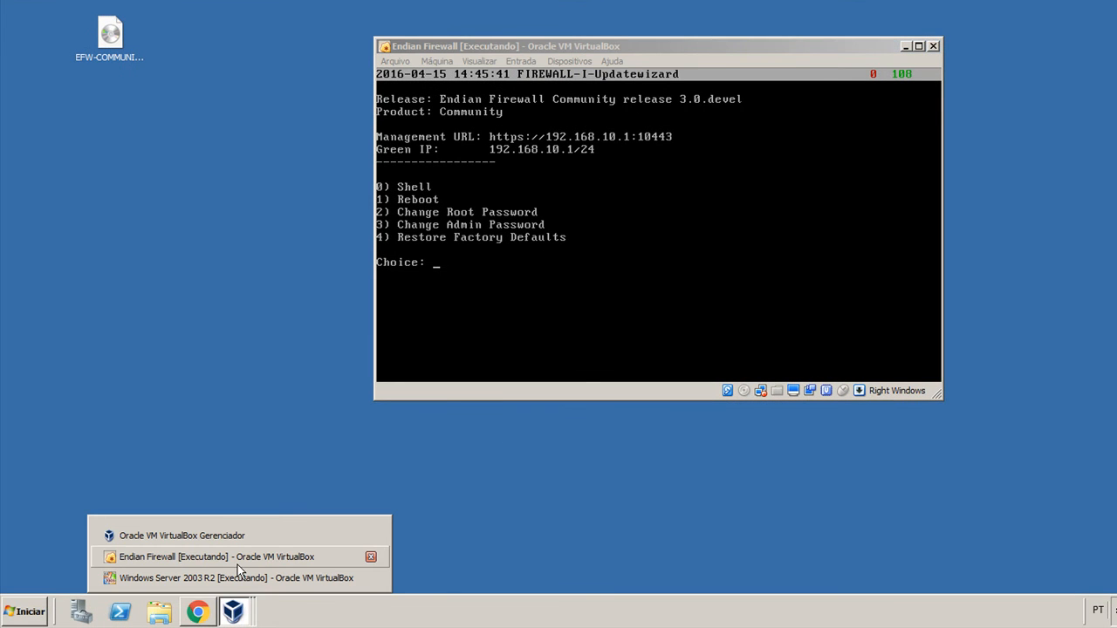
{"action": "left_click", "coordinate": [228, 592]}
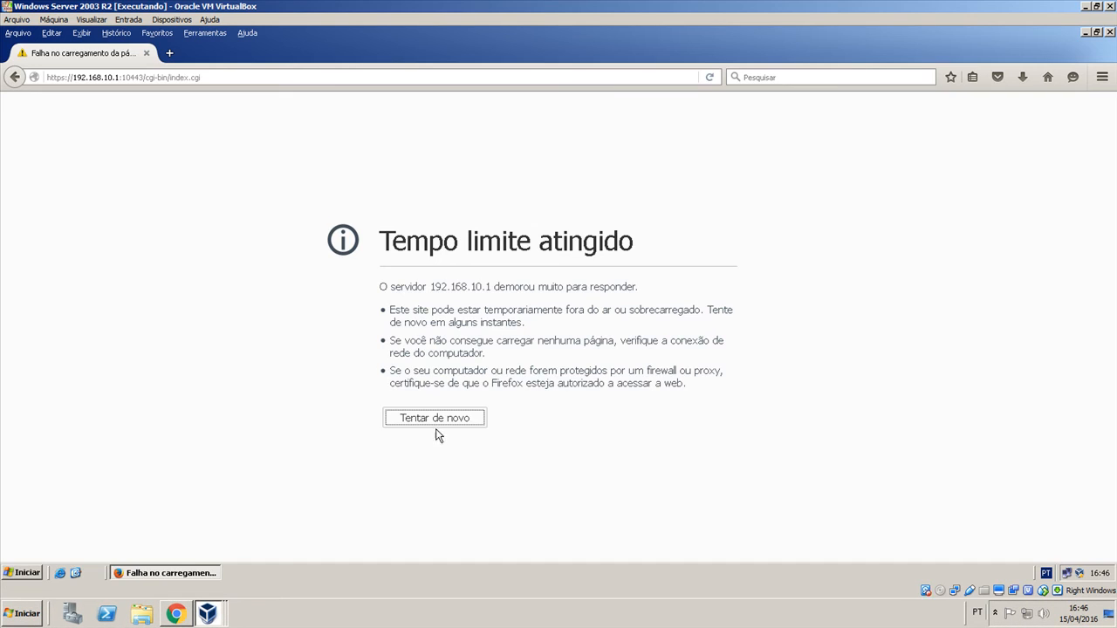
Retry loading the firewall page at 192.168.10.1:10443 and add a security exception for its certificate.
{"action": "left_click", "coordinate": [439, 424]}
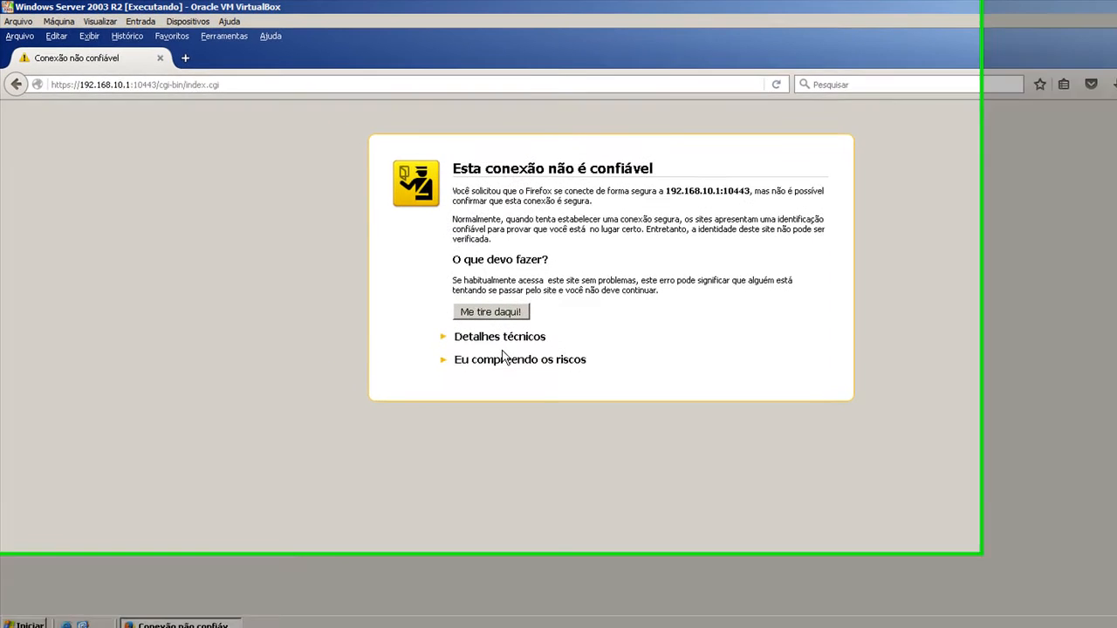
{"action": "left_click", "coordinate": [471, 329]}
{"action": "left_click", "coordinate": [448, 413]}
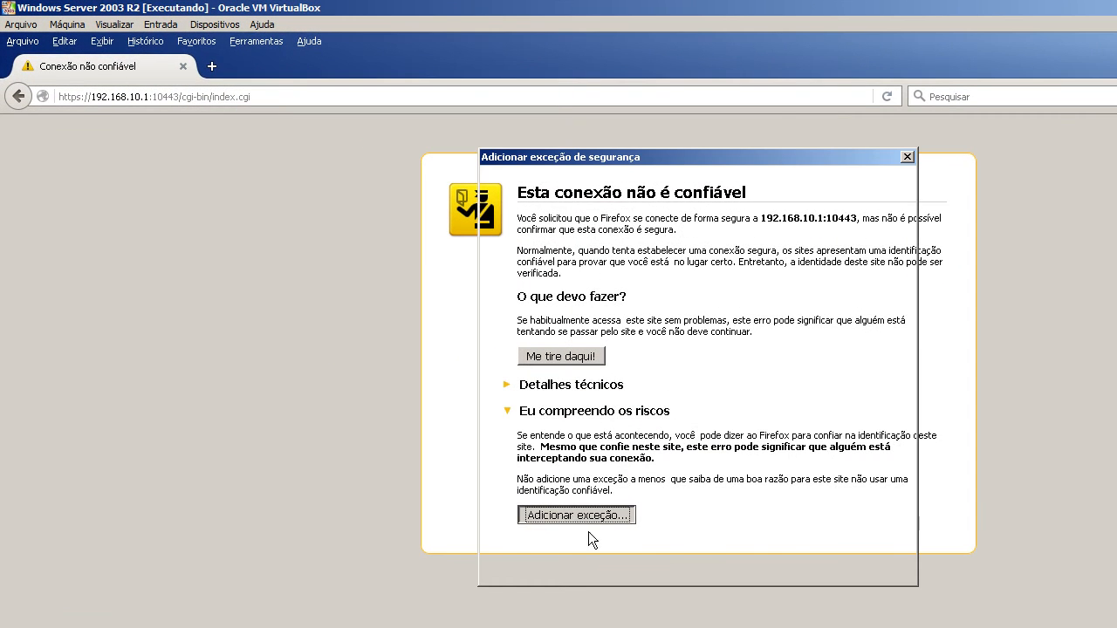
{"action": "key", "text": "Return"}
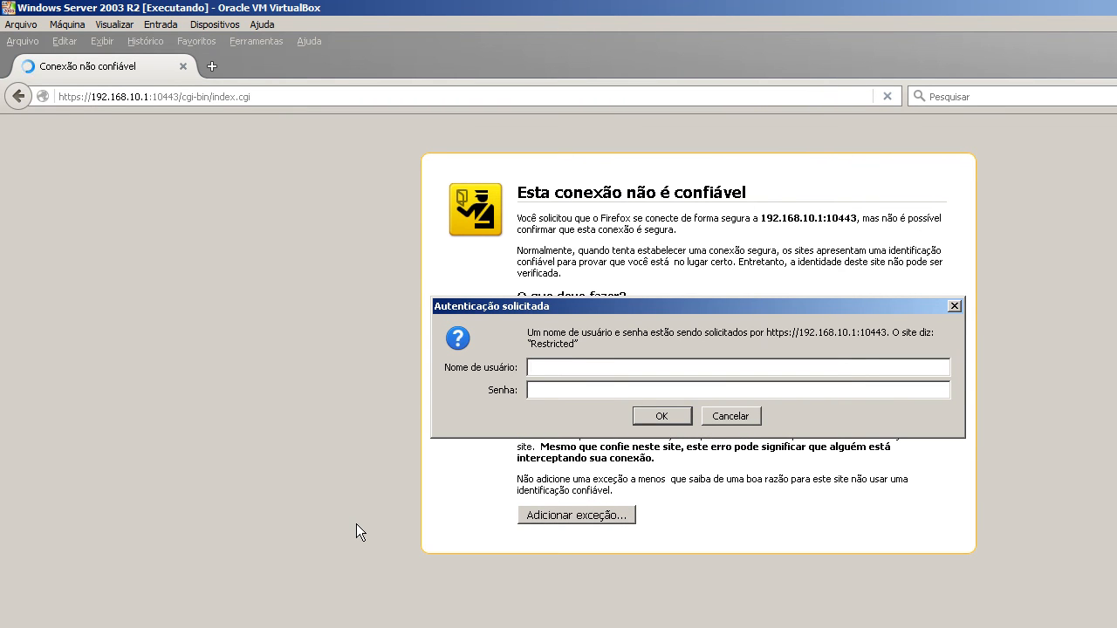
Log in to the firewall's web interface as admin with the account password.
{"action": "type", "text": "admin"}
{"action": "key", "text": "Tab"}
{"action": "type", "text": "********"}
{"action": "key", "text": "Return"}
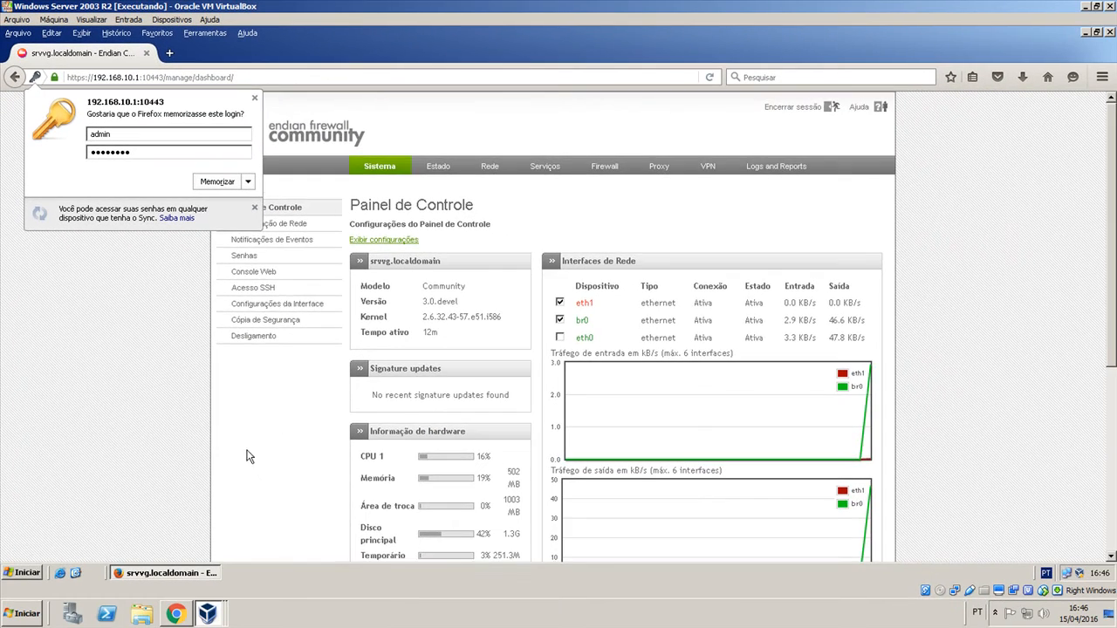
Look over the dashboard and trace the route to 8.8.8.8 with tracert in the Windows command prompt.
{"action": "scroll", "coordinate": [307, 585], "scroll_direction": "down", "scroll_amount": 5}
{"action": "scroll", "coordinate": [243, 462], "scroll_direction": "down", "scroll_amount": 1}
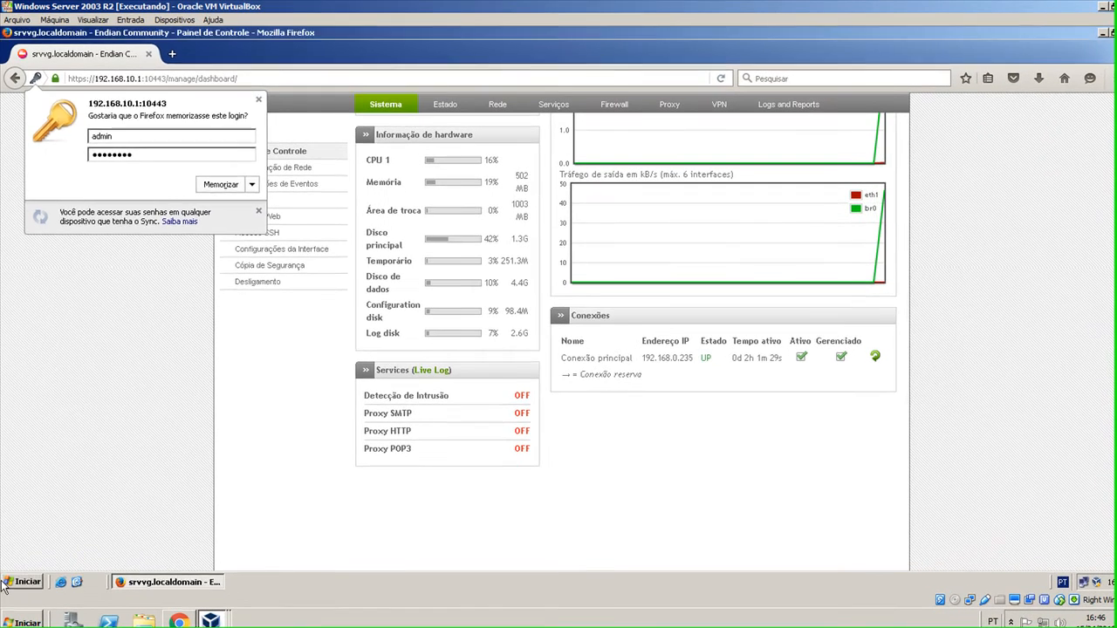
{"action": "left_click", "coordinate": [7, 582]}
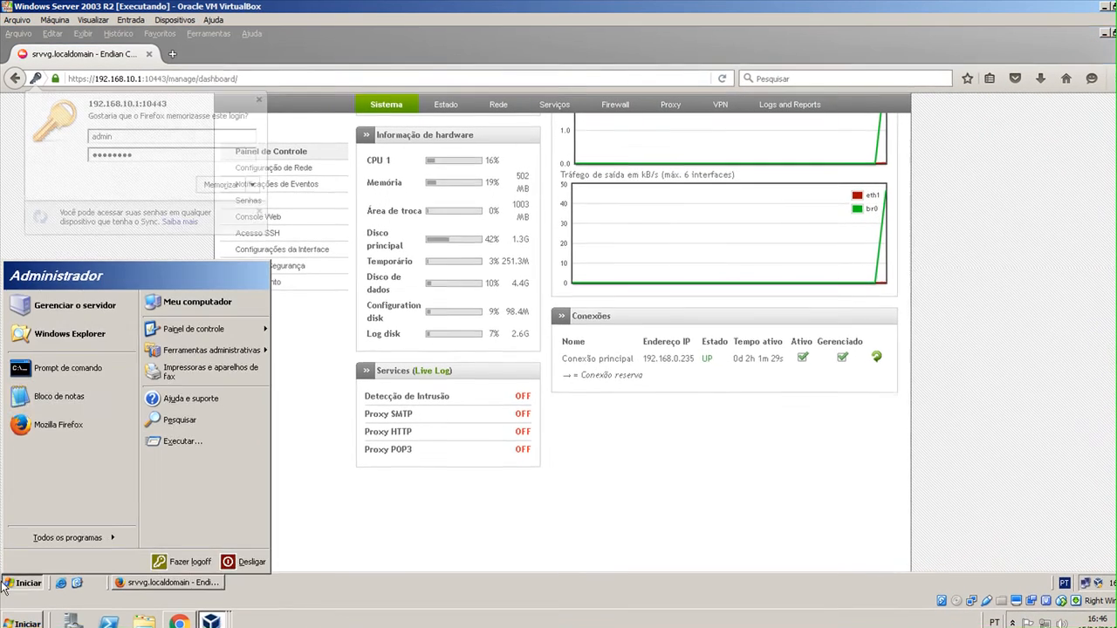
{"action": "left_click", "coordinate": [53, 366]}
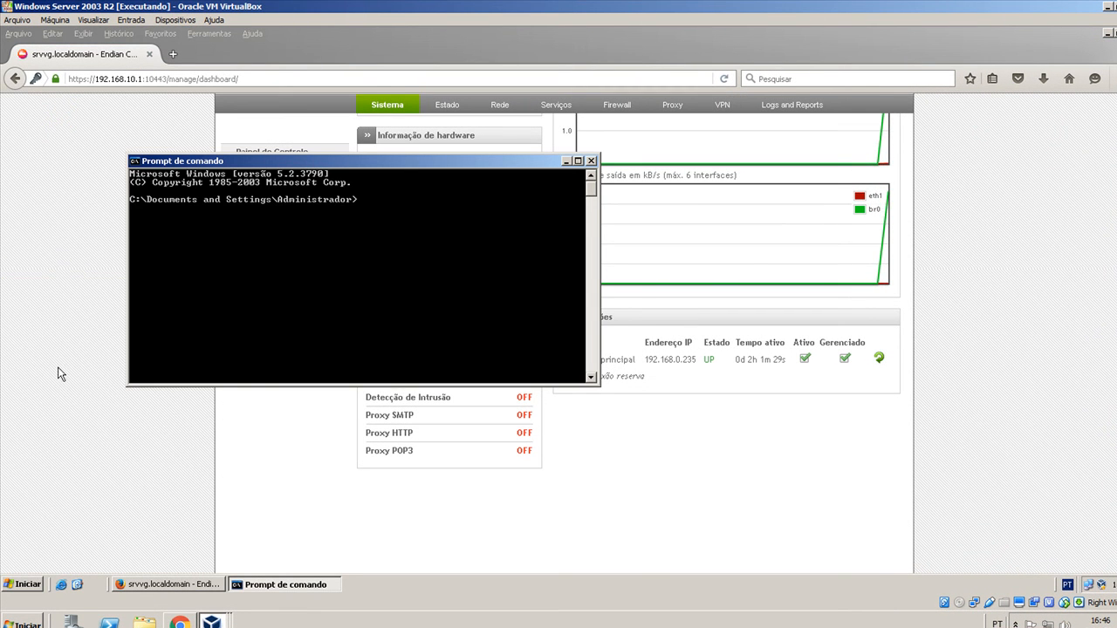
{"action": "type", "text": "tracert"}
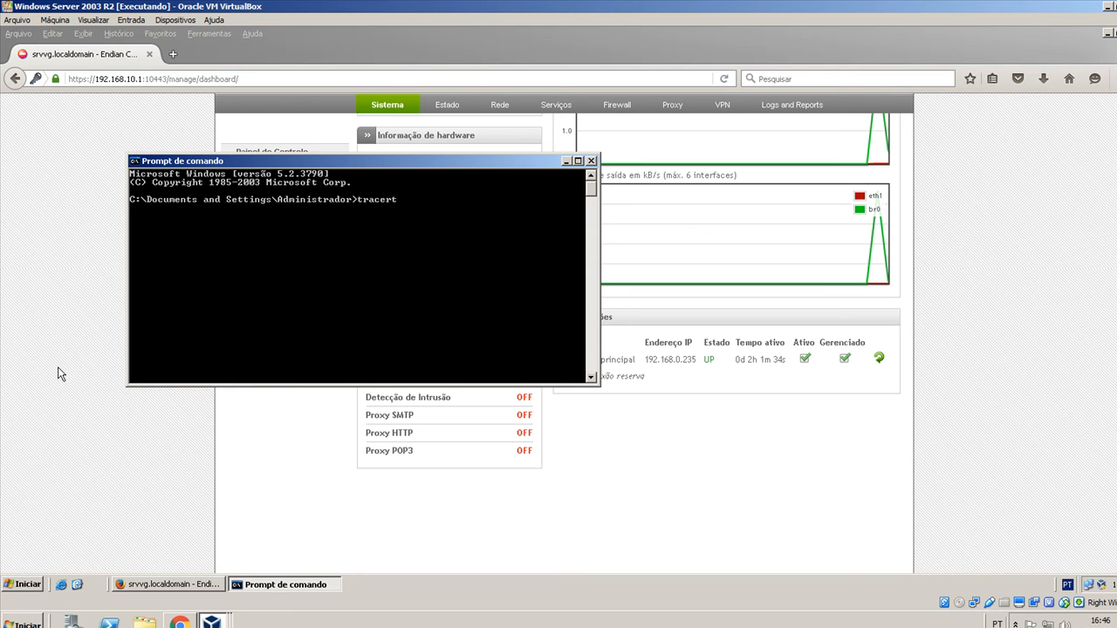
{"action": "type", "text": " 8.8.8.8"}
{"action": "key", "text": "Return"}
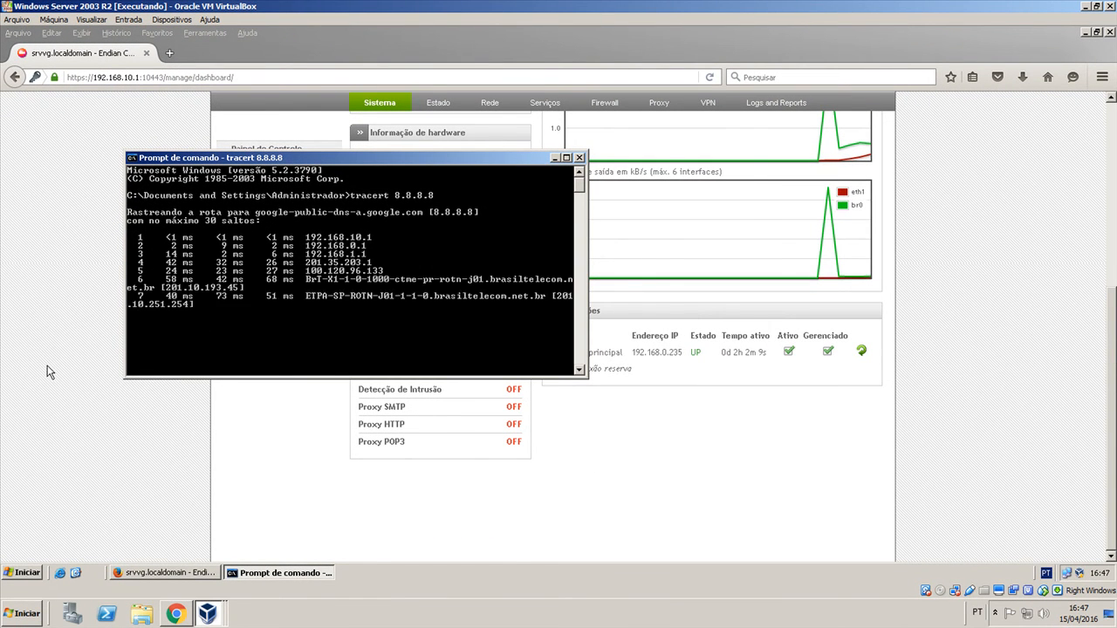
Return to the firewall dashboard and review the network configuration wizard and the email options for event notifications.
{"action": "left_click", "coordinate": [48, 370]}
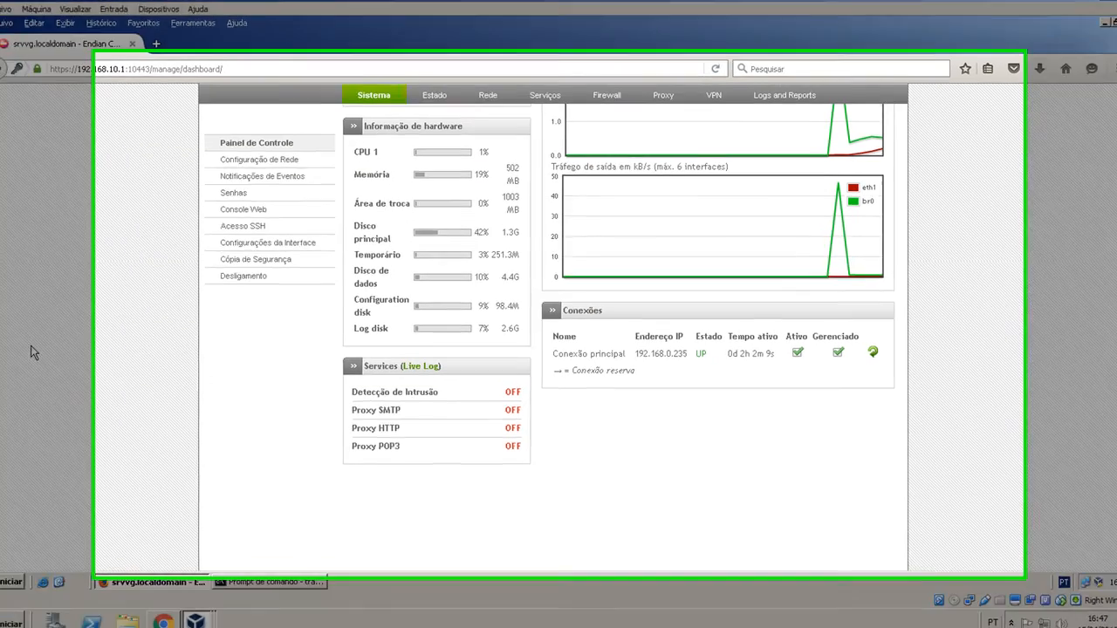
{"action": "scroll", "coordinate": [105, 260], "scroll_direction": "up", "scroll_amount": 5}
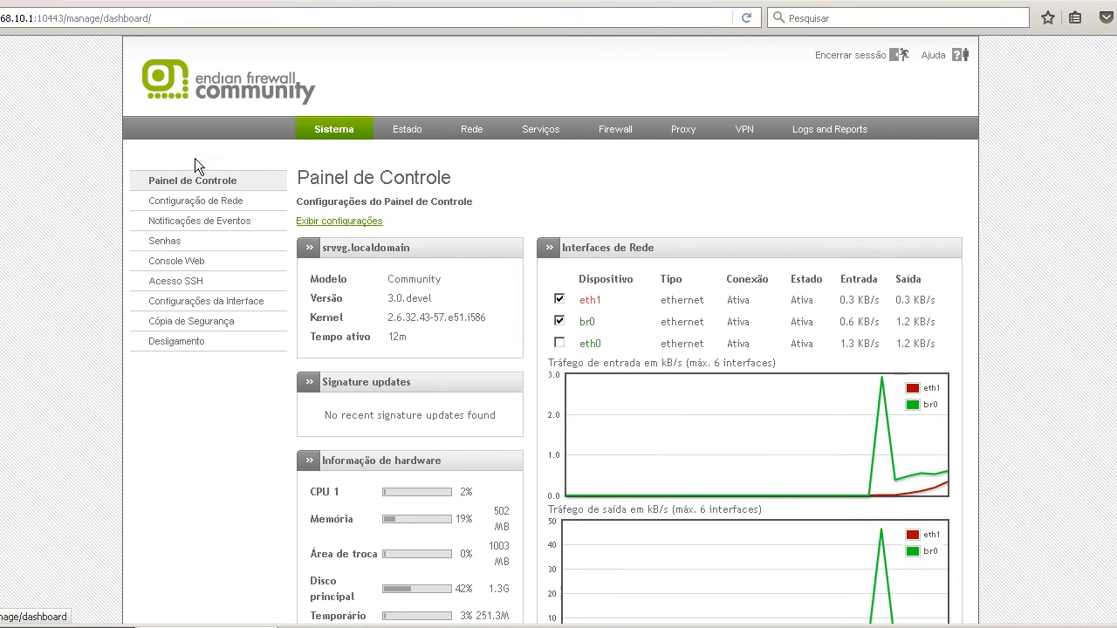
{"action": "left_click", "coordinate": [212, 202]}
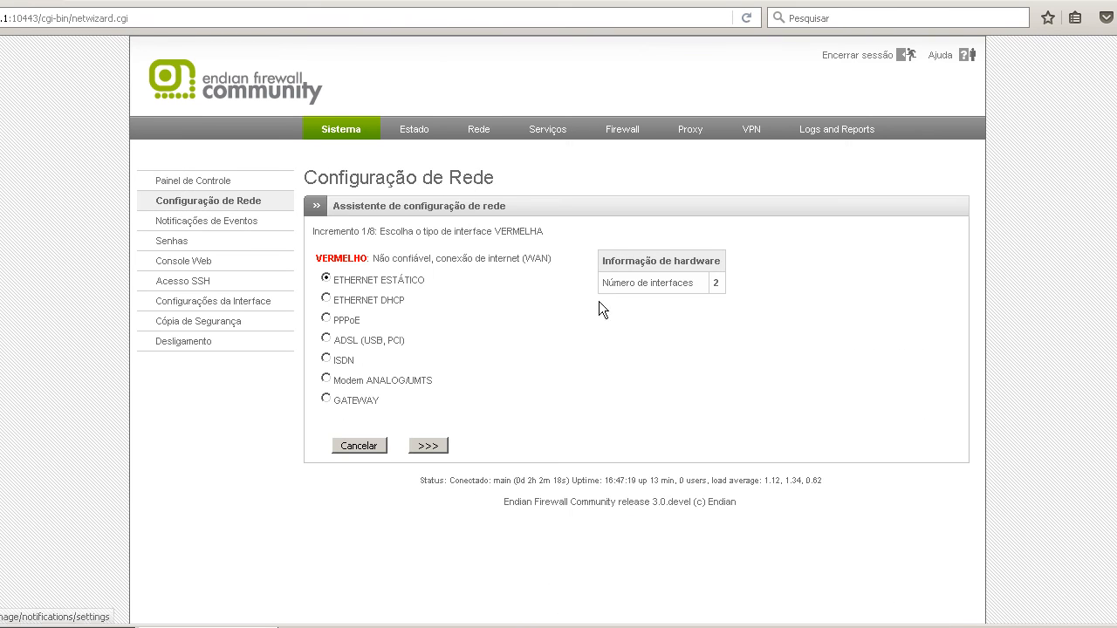
{"action": "left_click", "coordinate": [219, 229]}
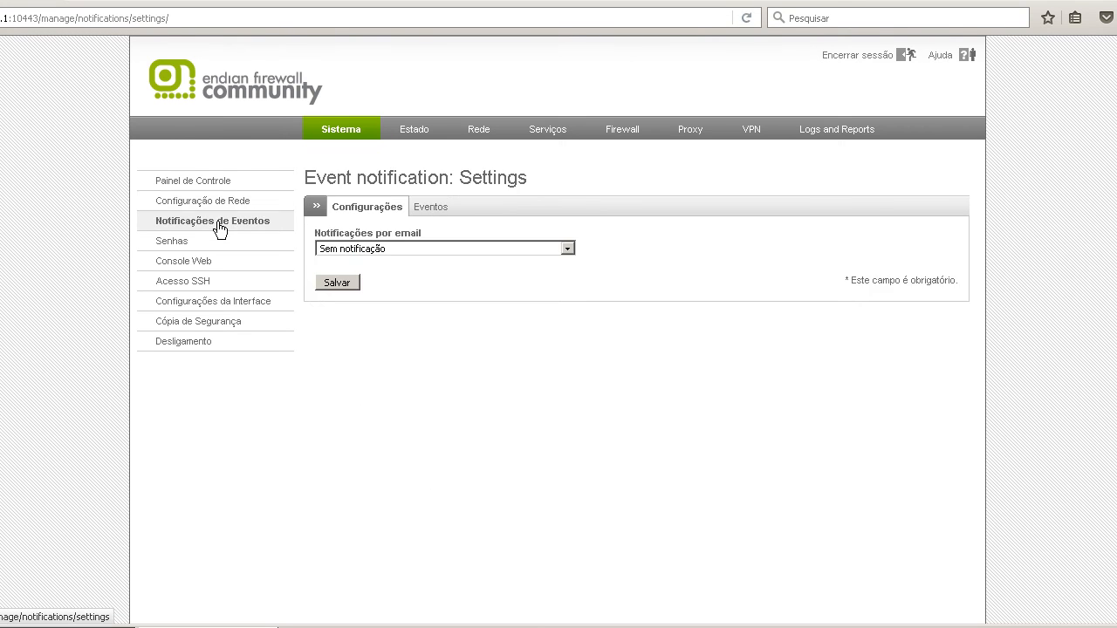
{"action": "left_click", "coordinate": [410, 248]}
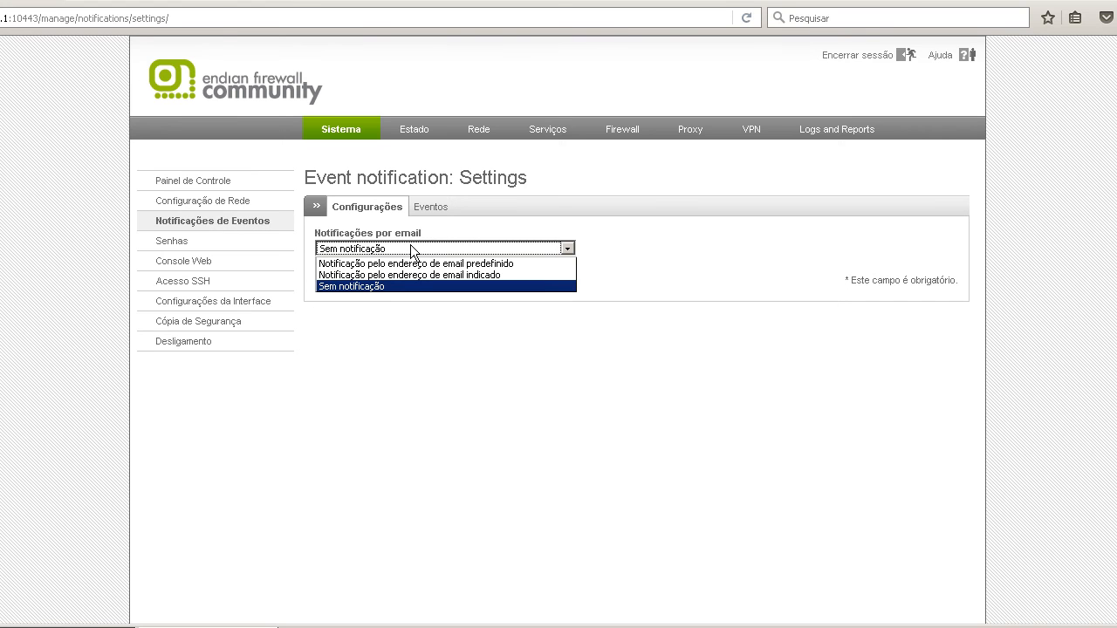
{"action": "left_click", "coordinate": [410, 247]}
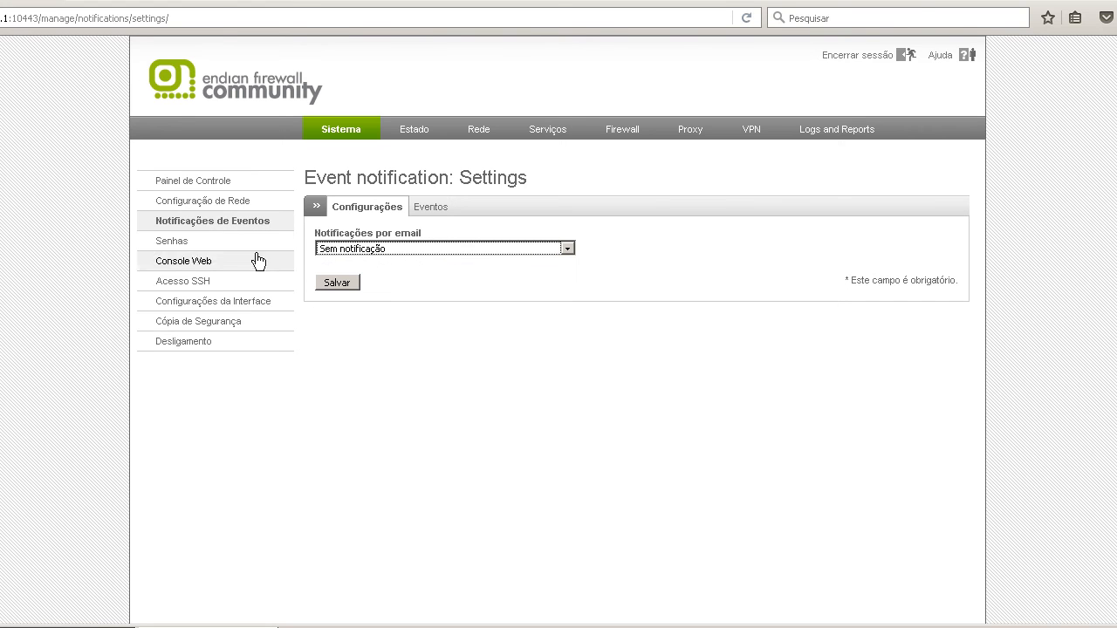
Examine the password page's sections for web administration (admin), dial-in and SSH (root).
{"action": "left_click", "coordinate": [177, 245]}
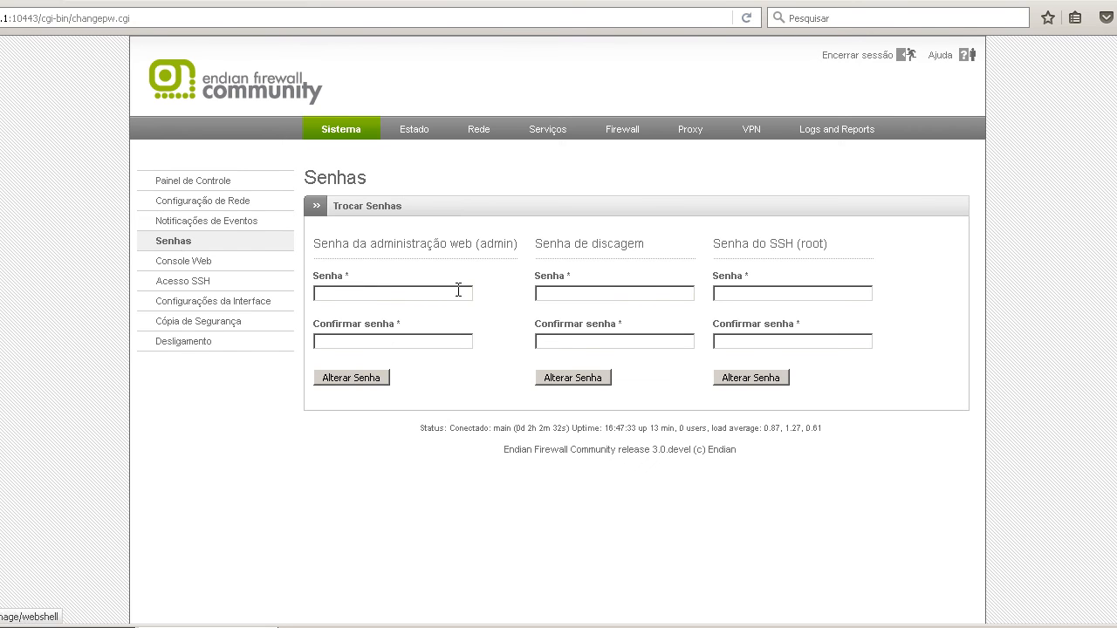
{"action": "left_click_drag", "start_coordinate": [422, 245], "coordinate": [584, 243]}
{"action": "left_click", "coordinate": [590, 243]}
{"action": "double_click", "coordinate": [597, 243]}
{"action": "left_click_drag", "start_coordinate": [753, 243], "coordinate": [874, 243]}
{"action": "left_click", "coordinate": [709, 254]}
Look through the system pages for web console, SSH access, interface settings, backup and shutdown.
{"action": "left_click", "coordinate": [228, 273]}
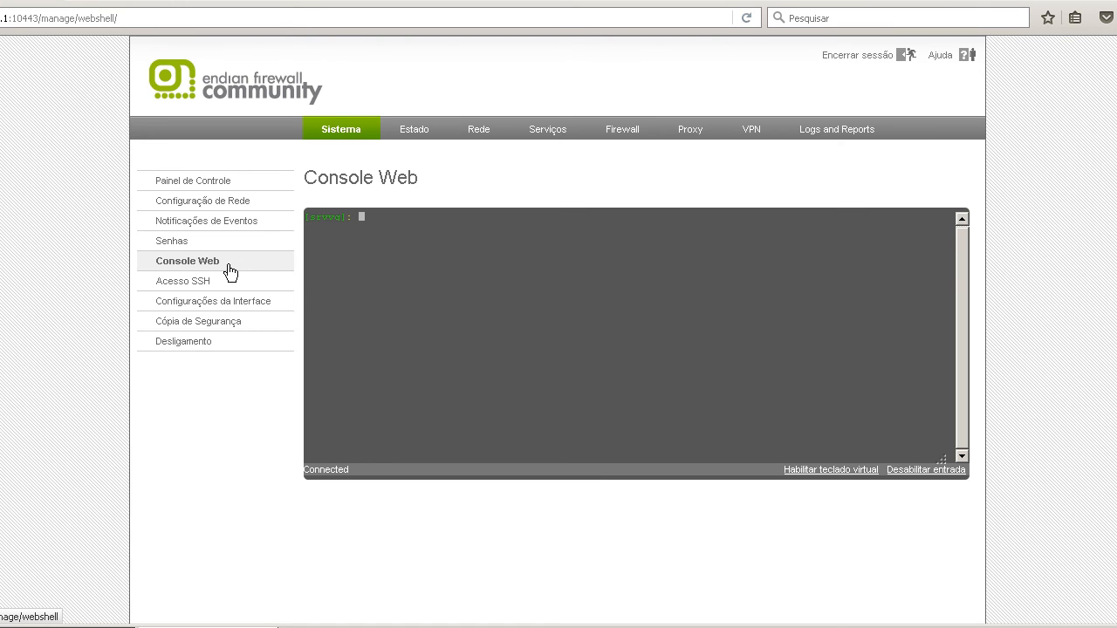
{"action": "left_click", "coordinate": [225, 292]}
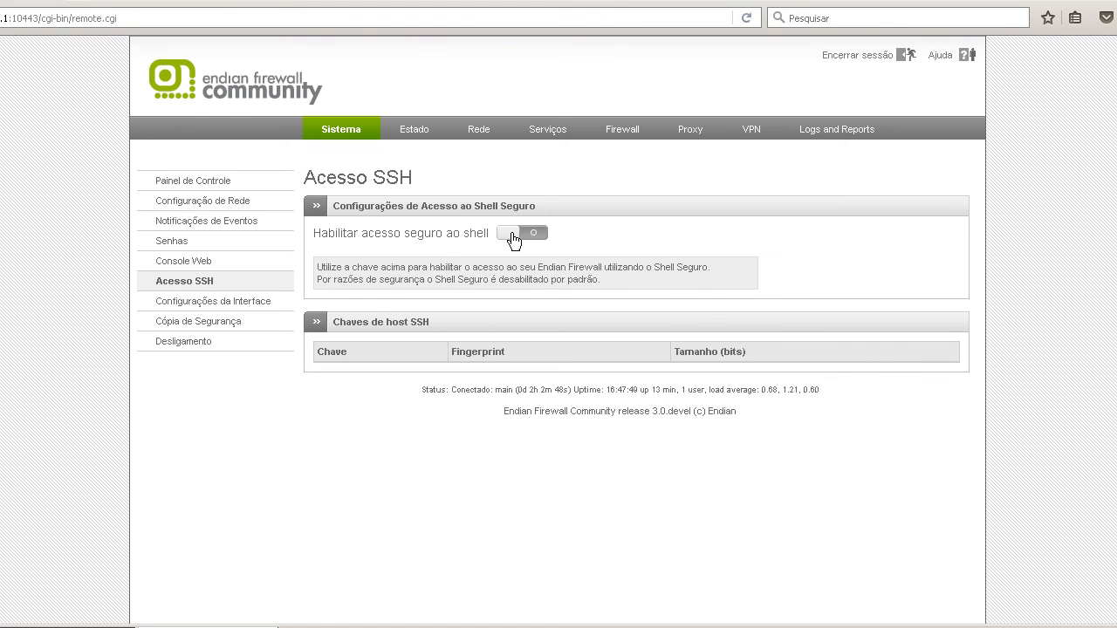
{"action": "left_click", "coordinate": [203, 305]}
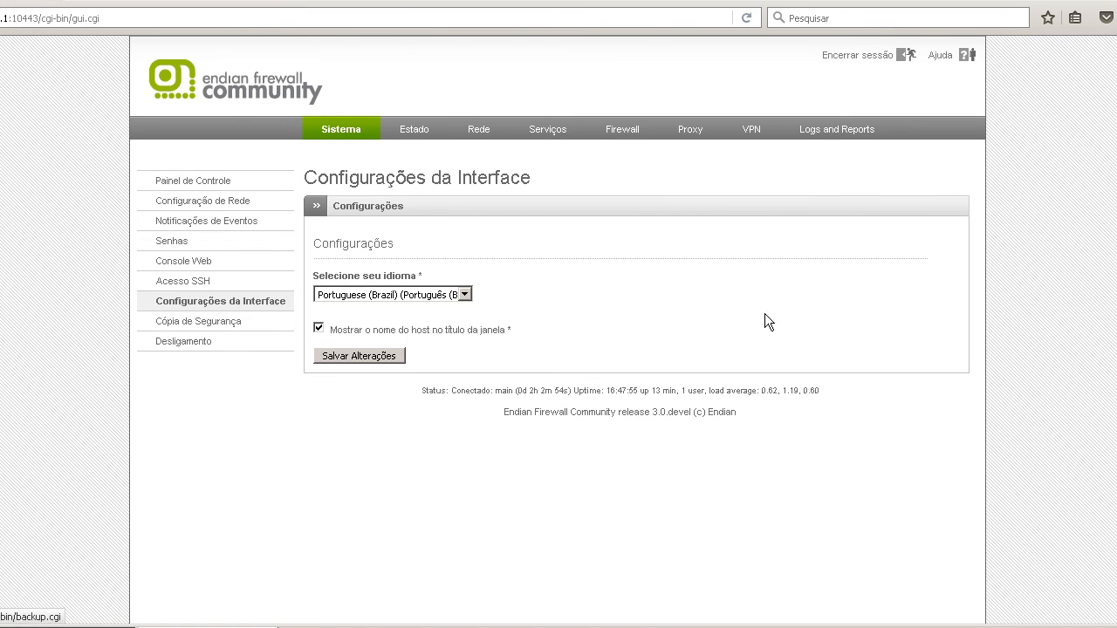
{"action": "left_click", "coordinate": [225, 323]}
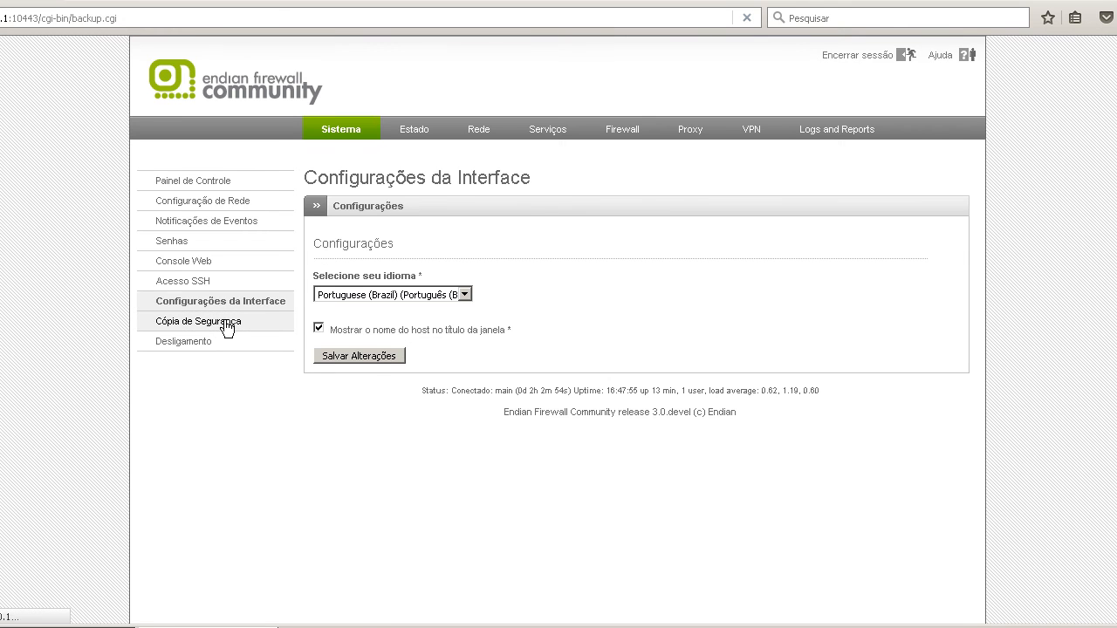
{"action": "scroll", "coordinate": [646, 352], "scroll_direction": "down", "scroll_amount": 3}
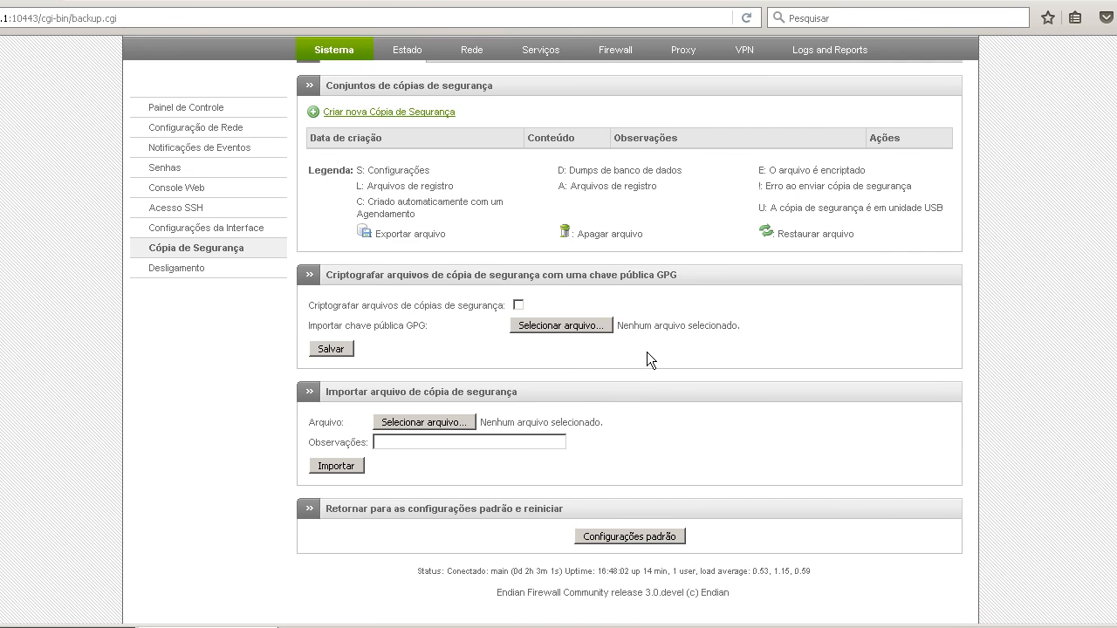
{"action": "left_click", "coordinate": [203, 278]}
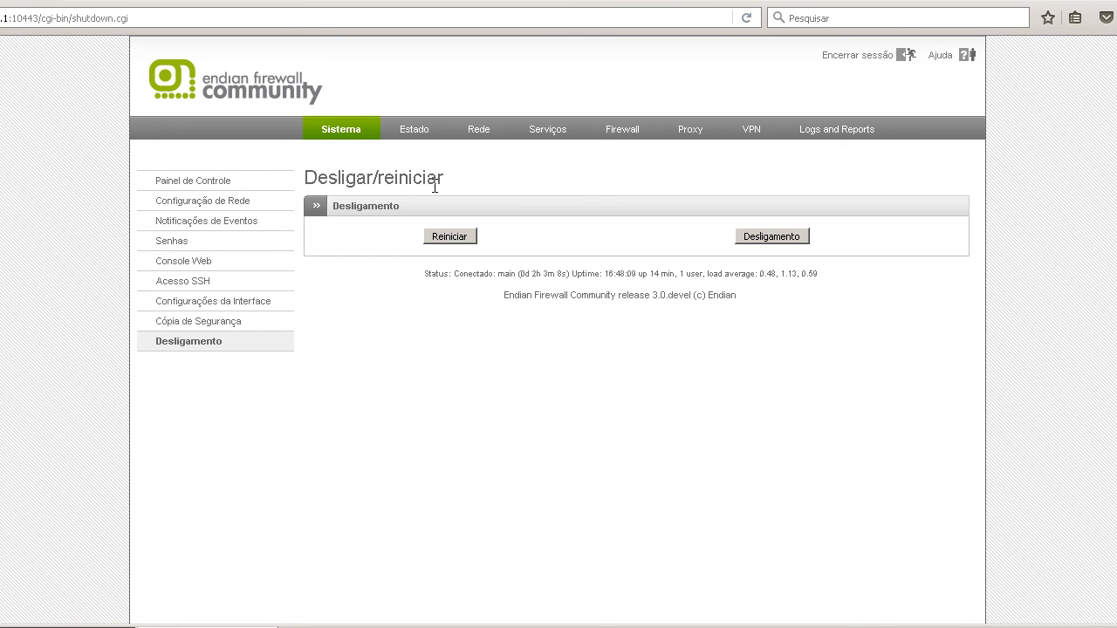
Examine the system status information, from the list of services down to the loaded modules and kernel version.
{"action": "left_click", "coordinate": [414, 132]}
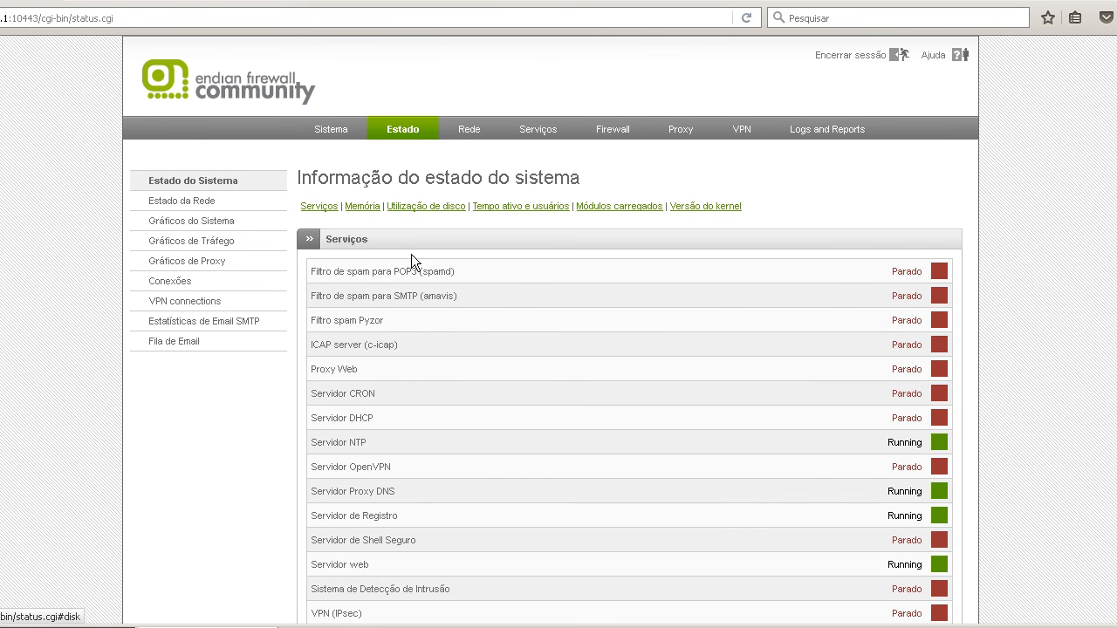
{"action": "scroll", "coordinate": [412, 291], "scroll_direction": "down", "scroll_amount": 6}
{"action": "scroll", "coordinate": [411, 290], "scroll_direction": "down", "scroll_amount": 15}
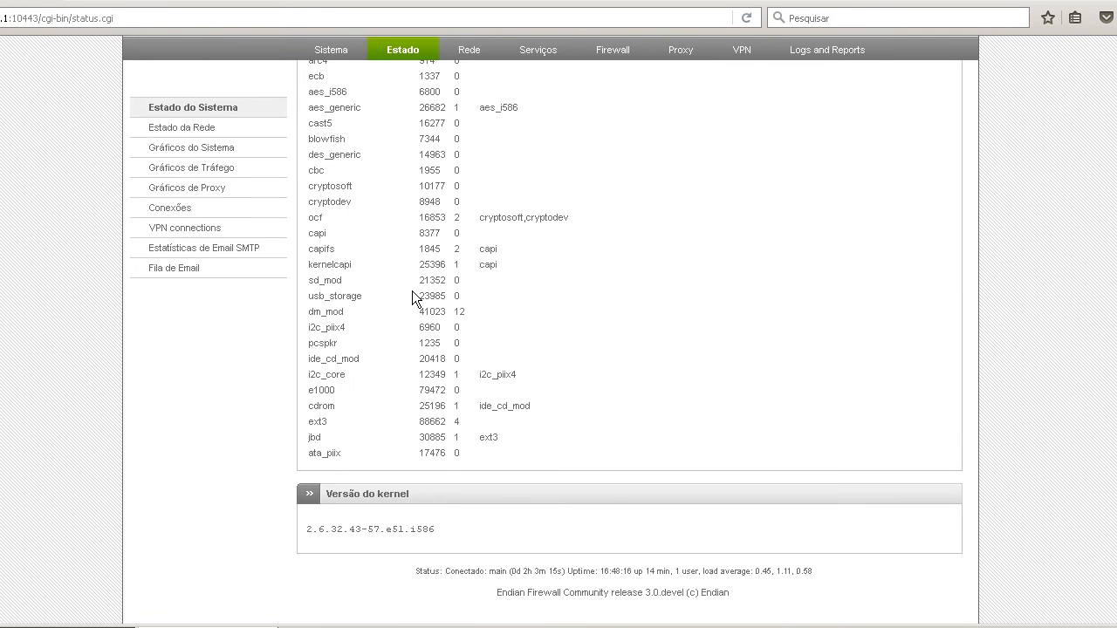
Examine the network status information for the eth0, eth1 and br0 interfaces and the entries further down the page.
{"action": "left_click", "coordinate": [200, 128]}
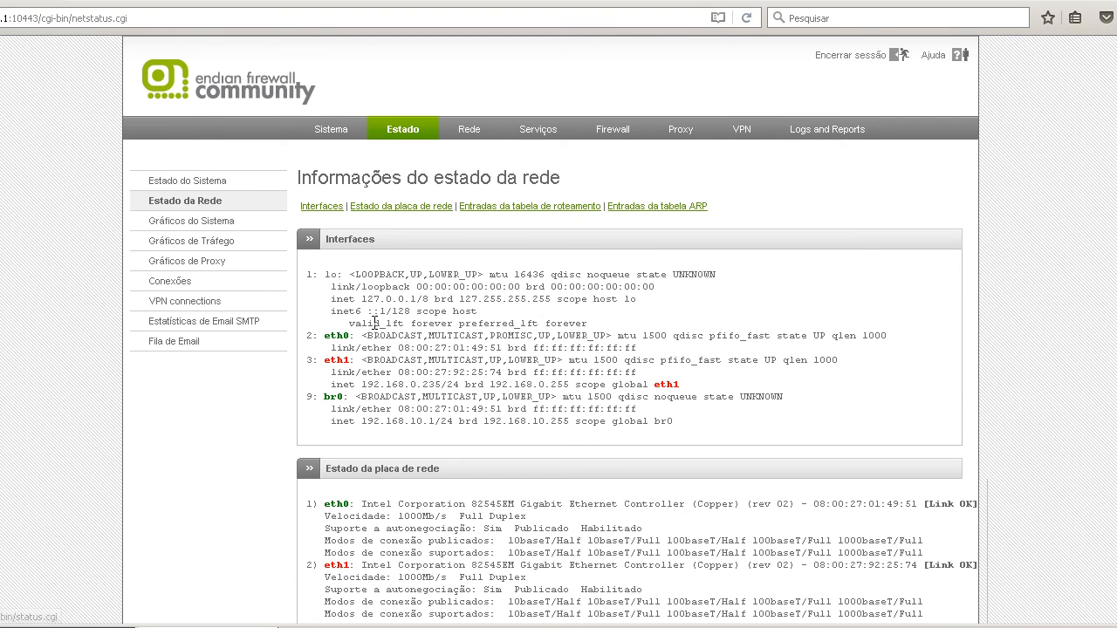
{"action": "left_click_drag", "start_coordinate": [325, 335], "coordinate": [813, 337]}
{"action": "left_click_drag", "start_coordinate": [373, 351], "coordinate": [777, 356]}
{"action": "left_click", "coordinate": [400, 388]}
{"action": "scroll", "coordinate": [400, 388], "scroll_direction": "down", "scroll_amount": 5}
{"action": "left_click_drag", "start_coordinate": [337, 377], "coordinate": [808, 429]}
{"action": "left_click_drag", "start_coordinate": [307, 507], "coordinate": [808, 530]}
{"action": "left_click", "coordinate": [808, 530]}
{"action": "scroll", "coordinate": [541, 434], "scroll_direction": "up", "scroll_amount": 5}
Look through the system graphs for memory, swap and disk usage, the green and red network traffic graphs, and the proxy access graphs.
{"action": "left_click", "coordinate": [223, 224]}
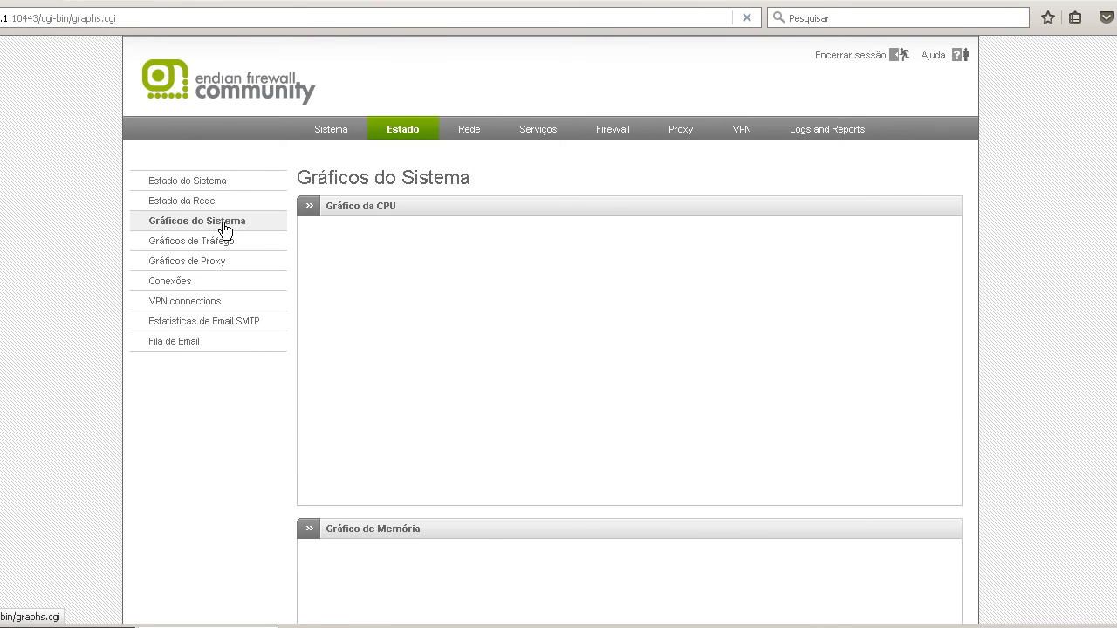
{"action": "scroll", "coordinate": [224, 229], "scroll_direction": "down", "scroll_amount": 8}
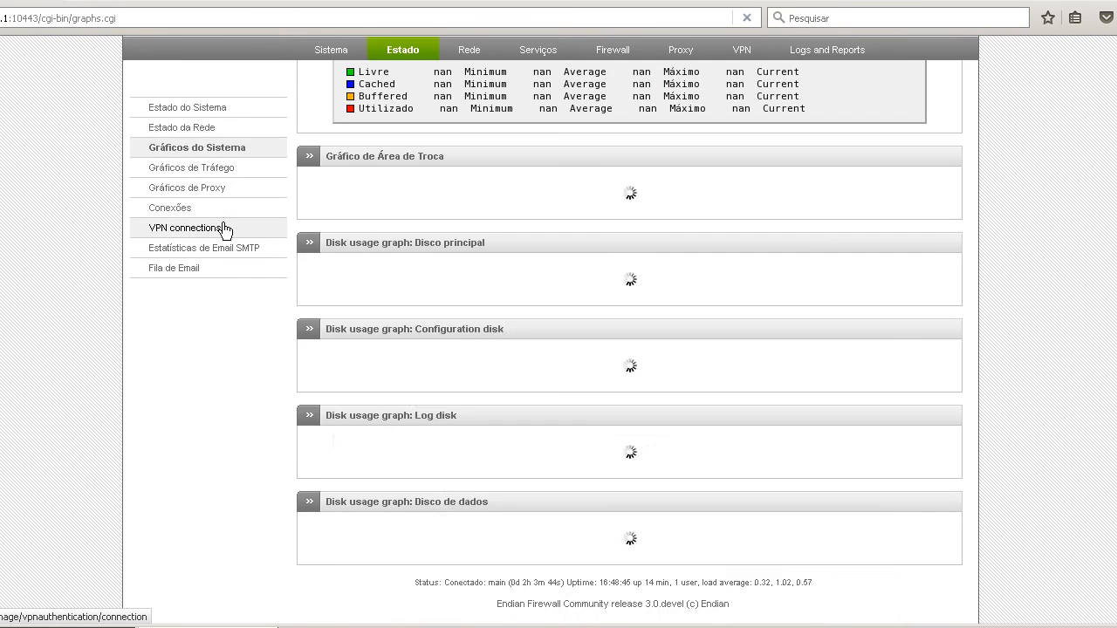
{"action": "scroll", "coordinate": [224, 229], "scroll_direction": "down", "scroll_amount": 10}
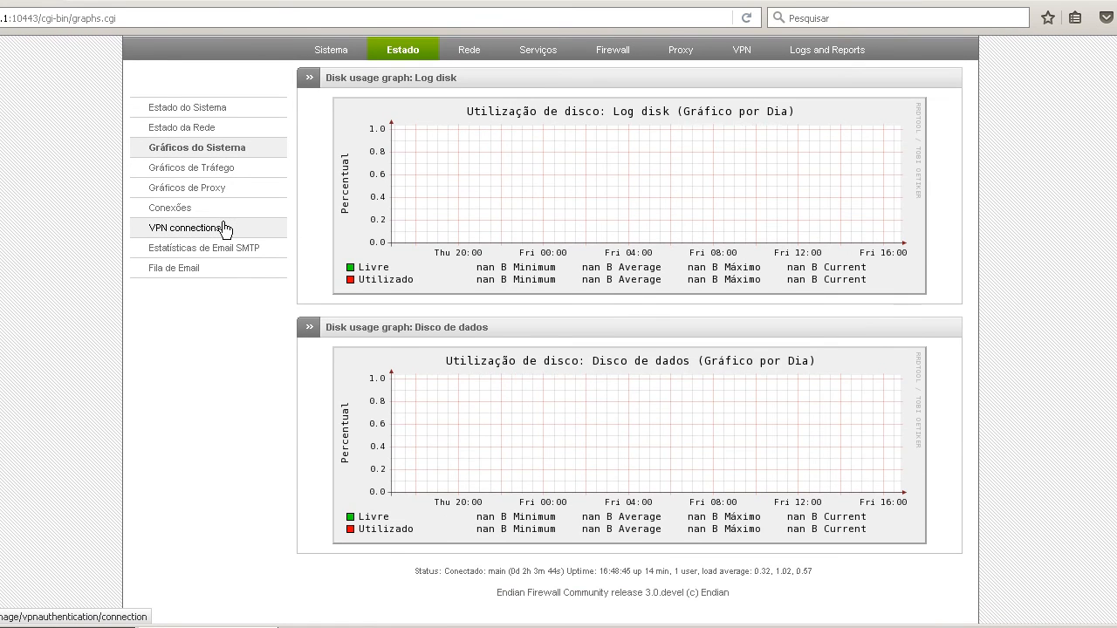
{"action": "scroll", "coordinate": [224, 229], "scroll_direction": "up", "scroll_amount": 18}
{"action": "left_click", "coordinate": [218, 250]}
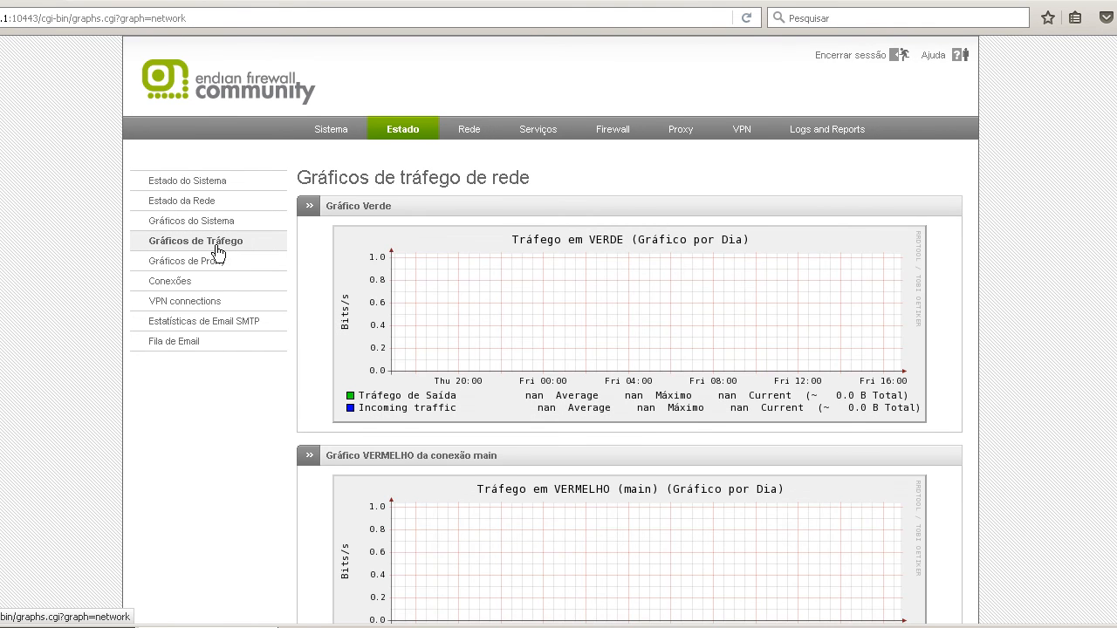
{"action": "scroll", "coordinate": [638, 269], "scroll_direction": "down", "scroll_amount": 3}
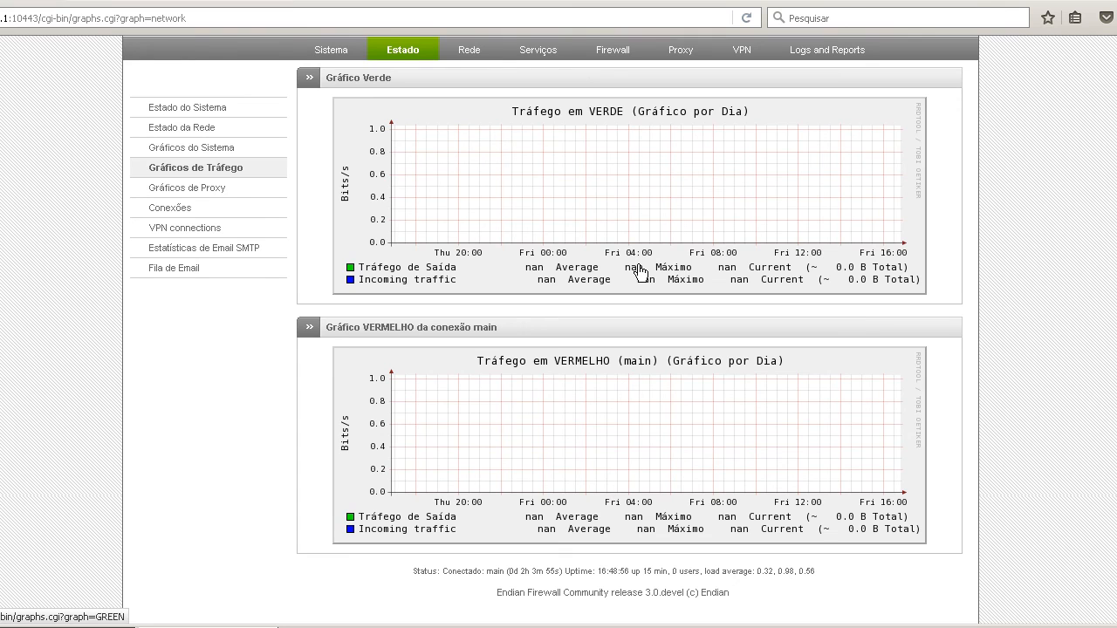
{"action": "left_click", "coordinate": [187, 188]}
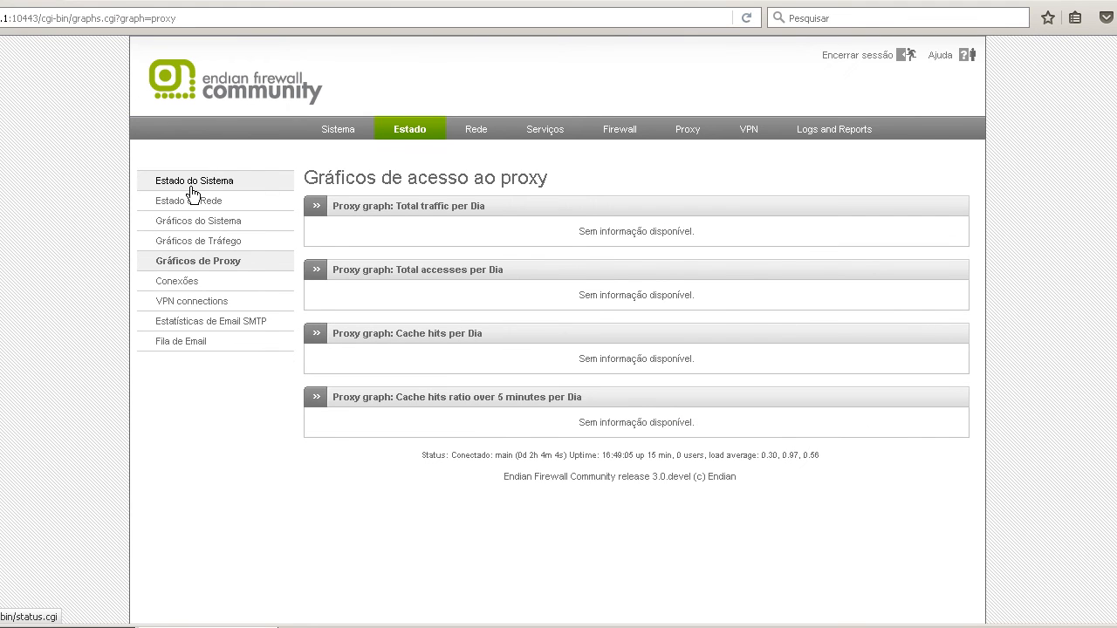
Examine the IPTables connection tracking list down to its end, and view the VPN connections.
{"action": "left_click", "coordinate": [177, 281]}
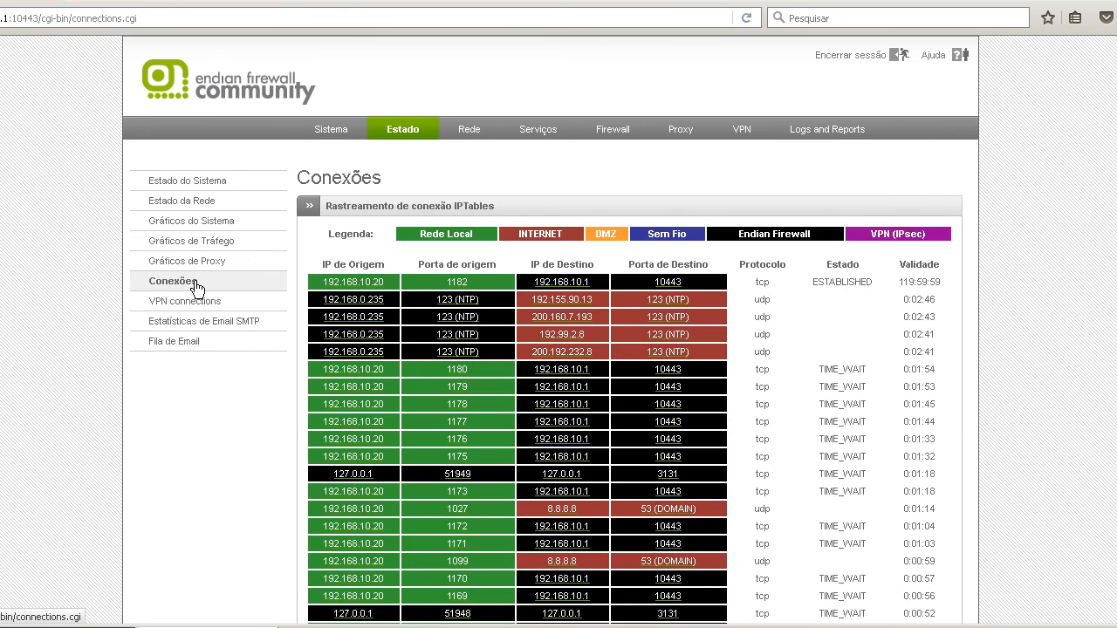
{"action": "scroll", "coordinate": [550, 292], "scroll_direction": "down", "scroll_amount": 5}
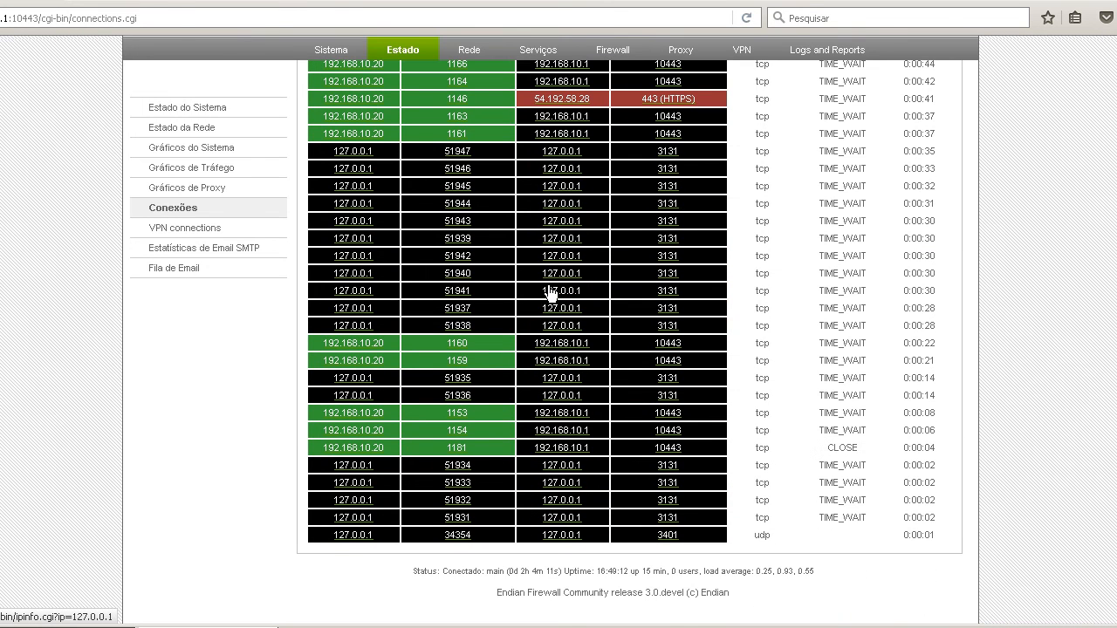
{"action": "scroll", "coordinate": [550, 292], "scroll_direction": "up", "scroll_amount": 5}
{"action": "left_click", "coordinate": [170, 299]}
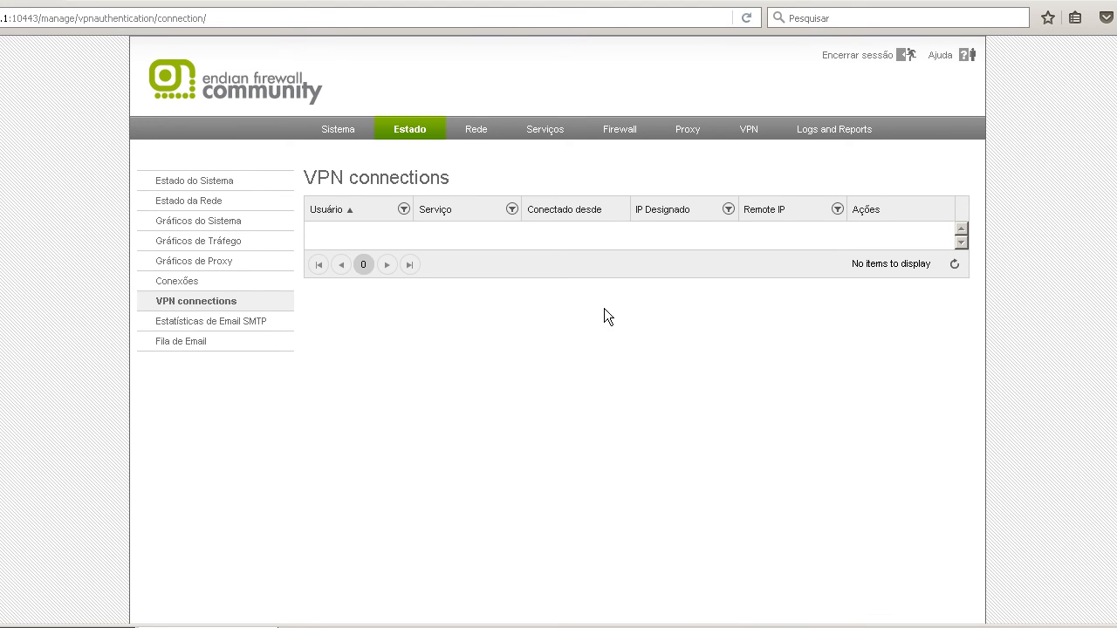
View the SMTP mail statistics from daily to annual graphs, and read the mail queue information.
{"action": "left_click", "coordinate": [244, 318]}
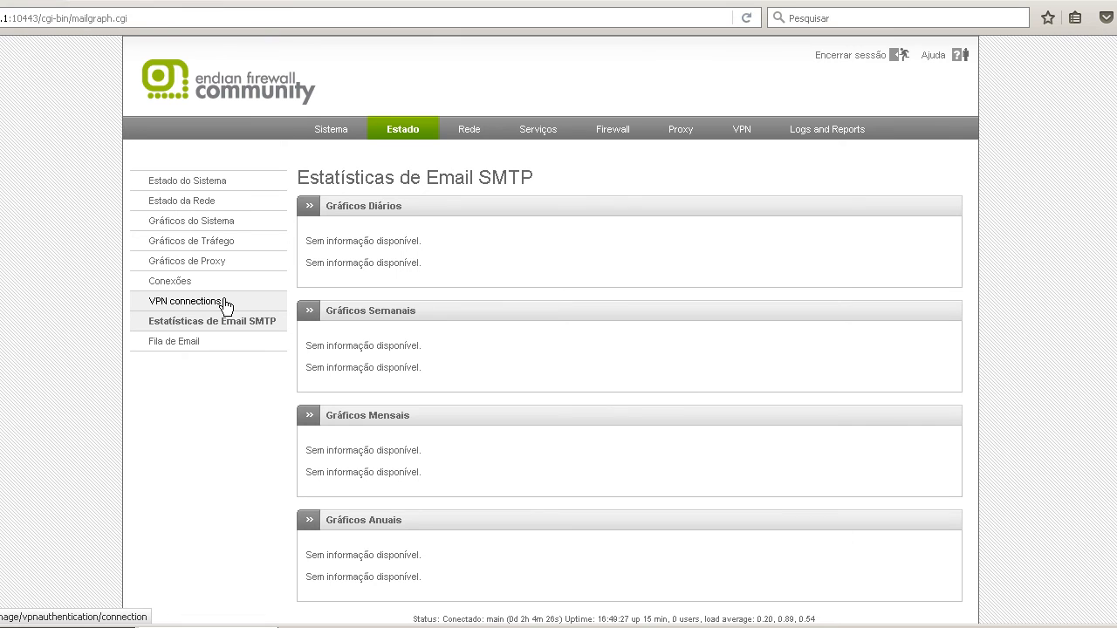
{"action": "scroll", "coordinate": [507, 320], "scroll_direction": "down", "scroll_amount": 1}
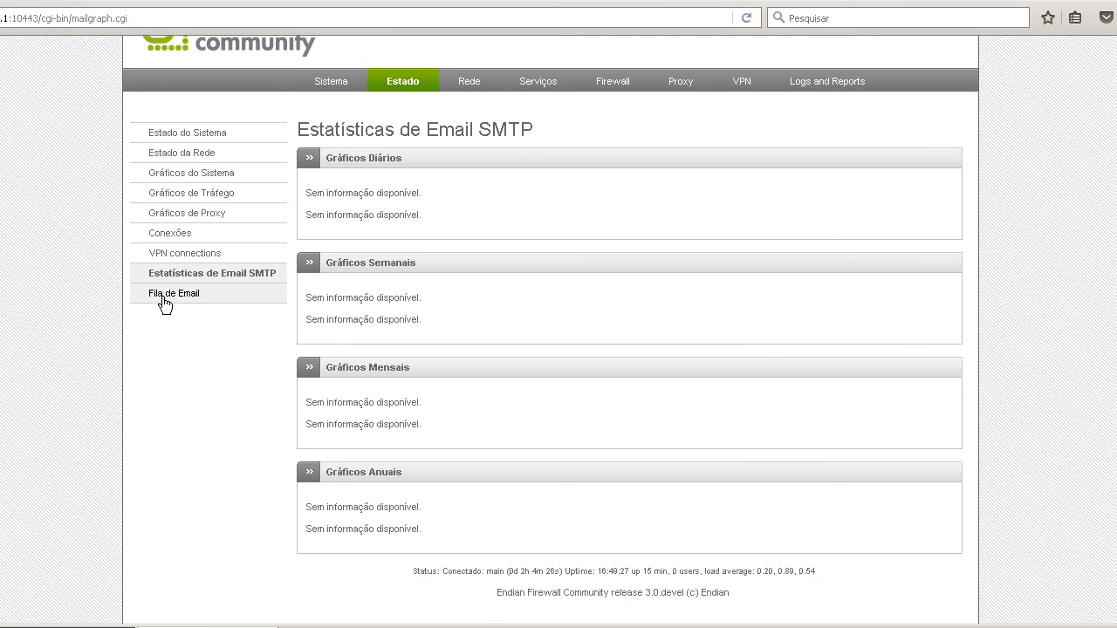
{"action": "left_click", "coordinate": [163, 302]}
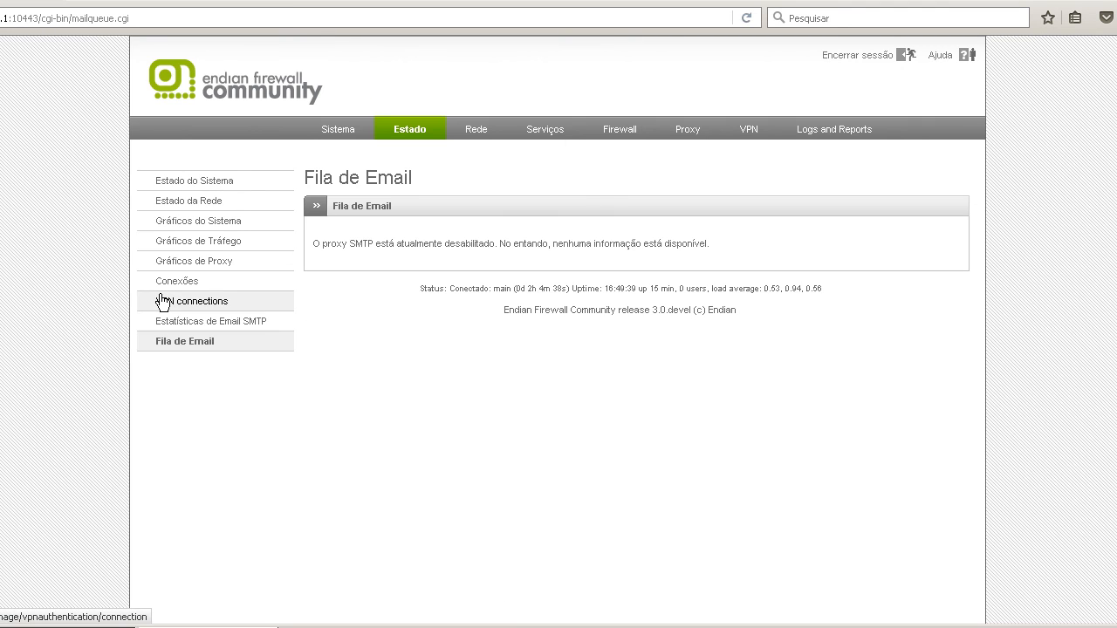
{"action": "left_click_drag", "start_coordinate": [347, 245], "coordinate": [710, 247]}
{"action": "left_click", "coordinate": [711, 247]}
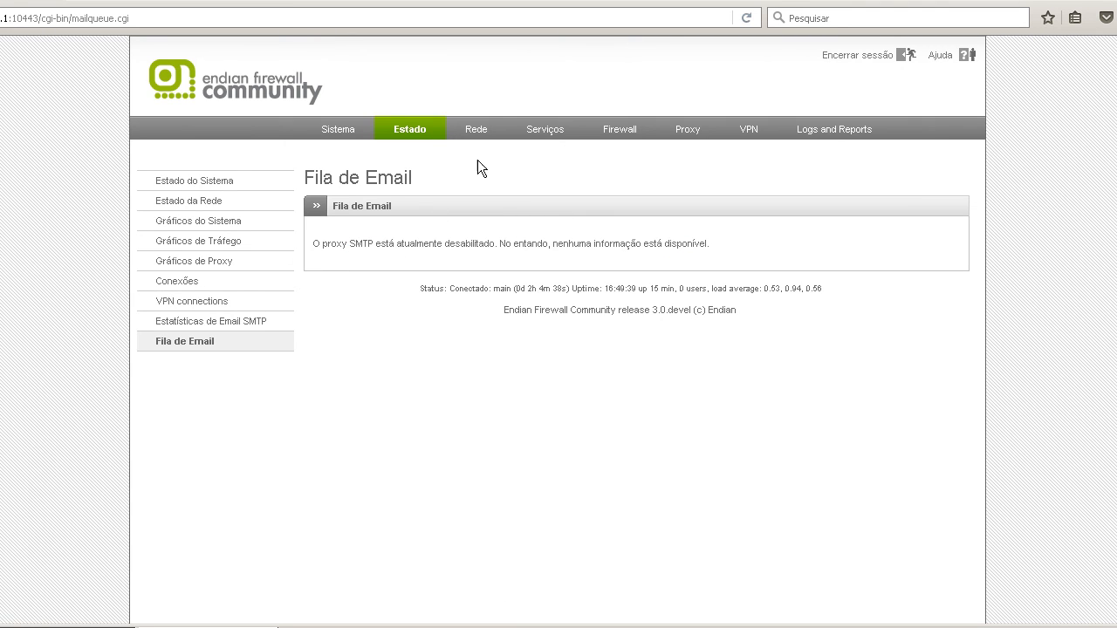
Look through the network pages for host configuration, static routing and interfaces.
{"action": "left_click", "coordinate": [471, 133]}
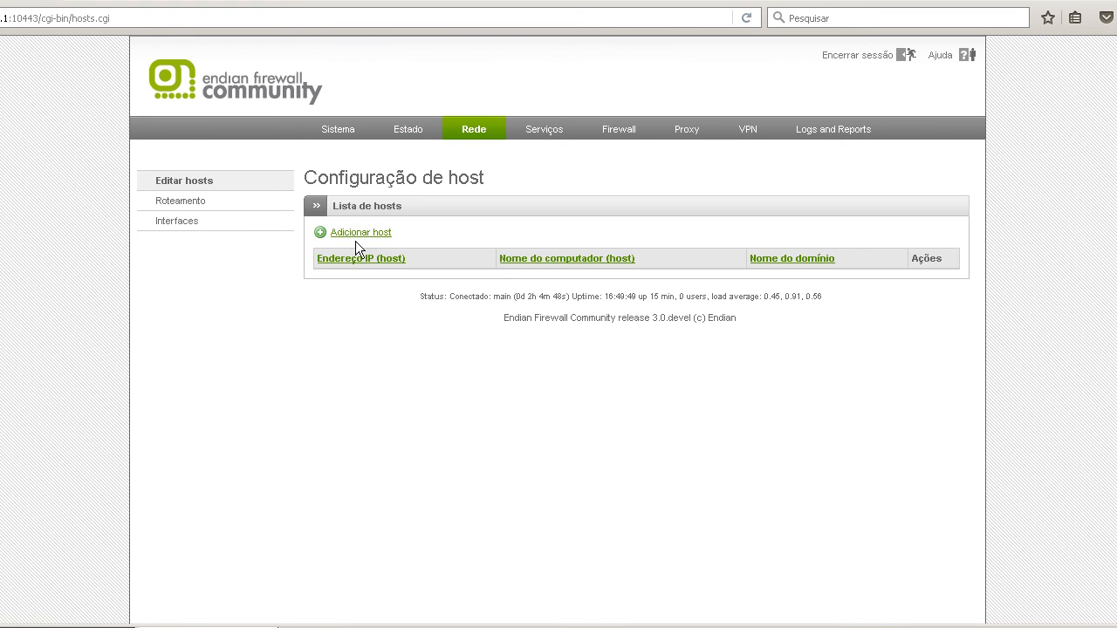
{"action": "left_click", "coordinate": [217, 204]}
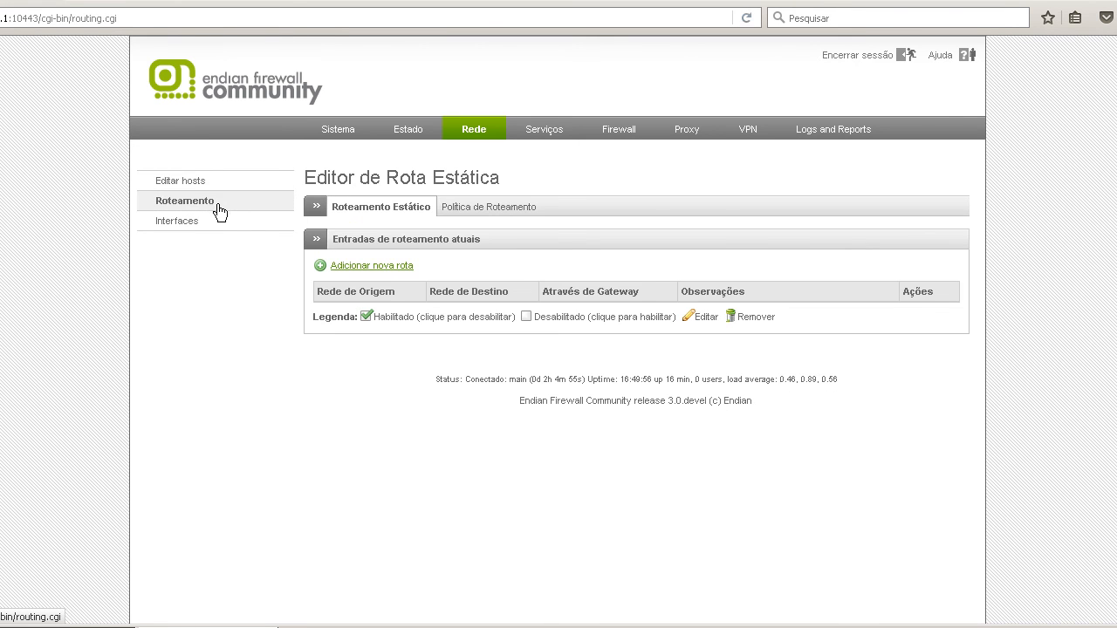
{"action": "left_click", "coordinate": [242, 214]}
Enable the DHCP server on the green interface and save all DHCP settings.
{"action": "left_click", "coordinate": [543, 131]}
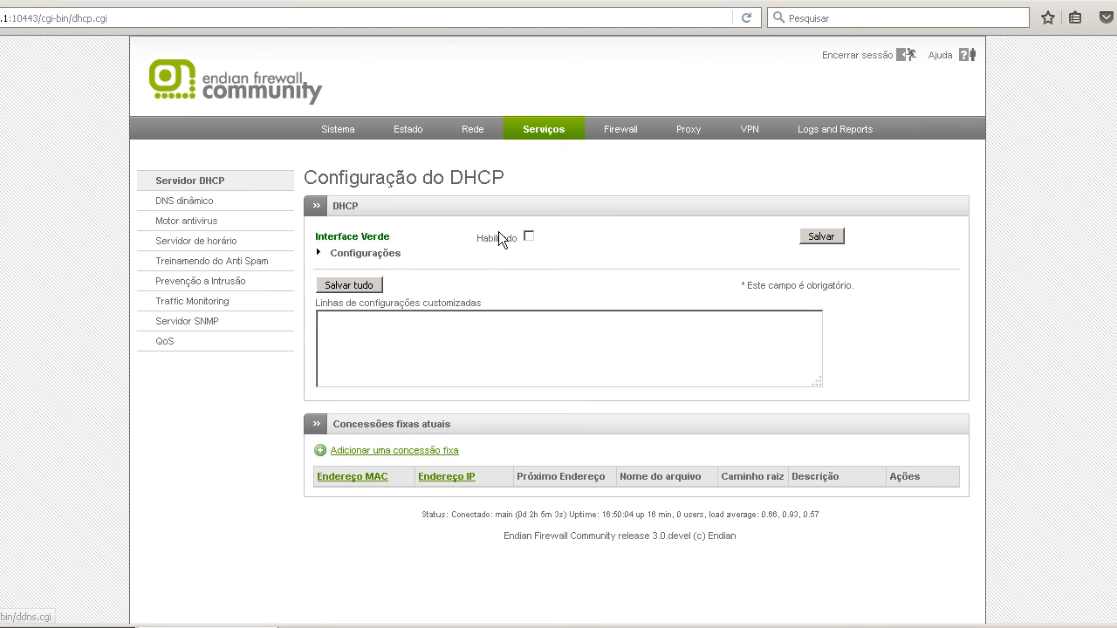
{"action": "left_click", "coordinate": [811, 239]}
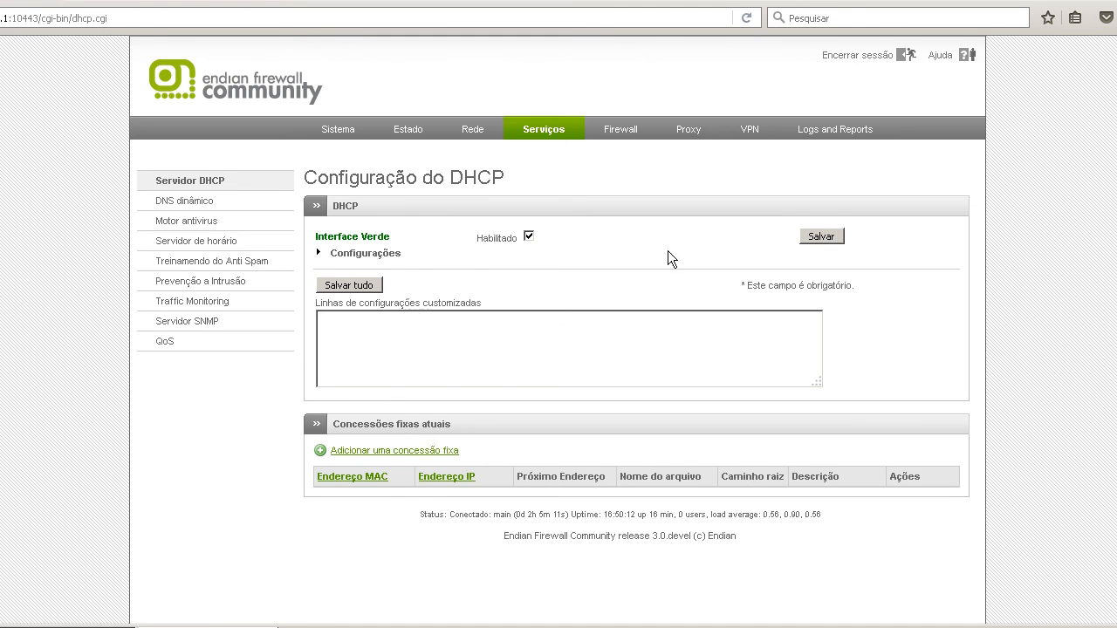
{"action": "left_click", "coordinate": [371, 286]}
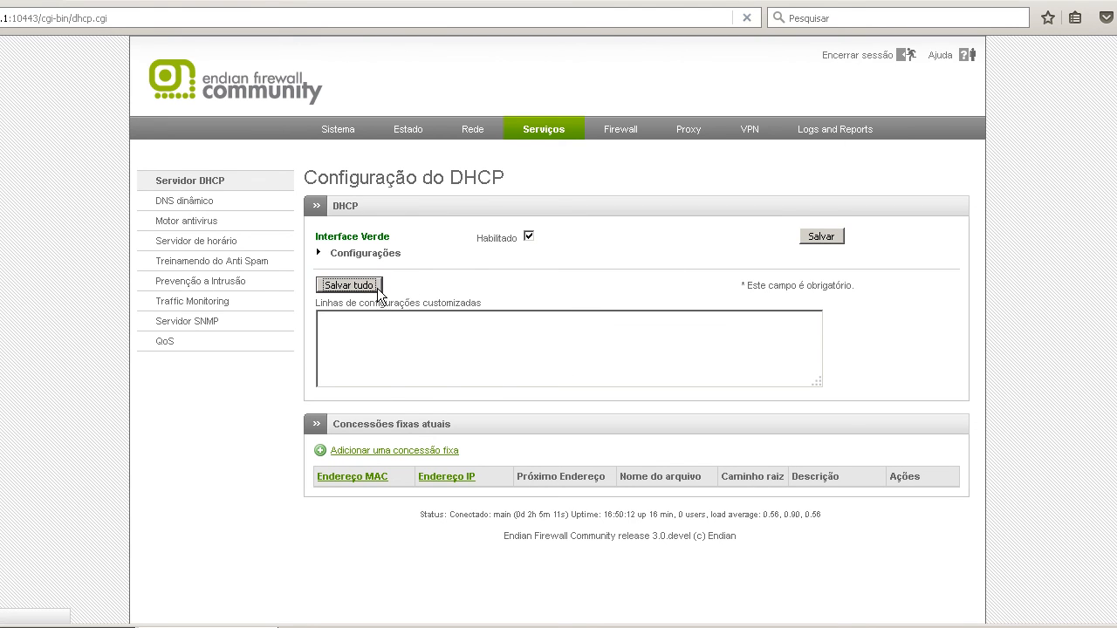
Look through the services pages for dynamic DNS, ClamAV antivirus, time server, anti-spam training and intrusion prevention.
{"action": "left_click", "coordinate": [197, 206]}
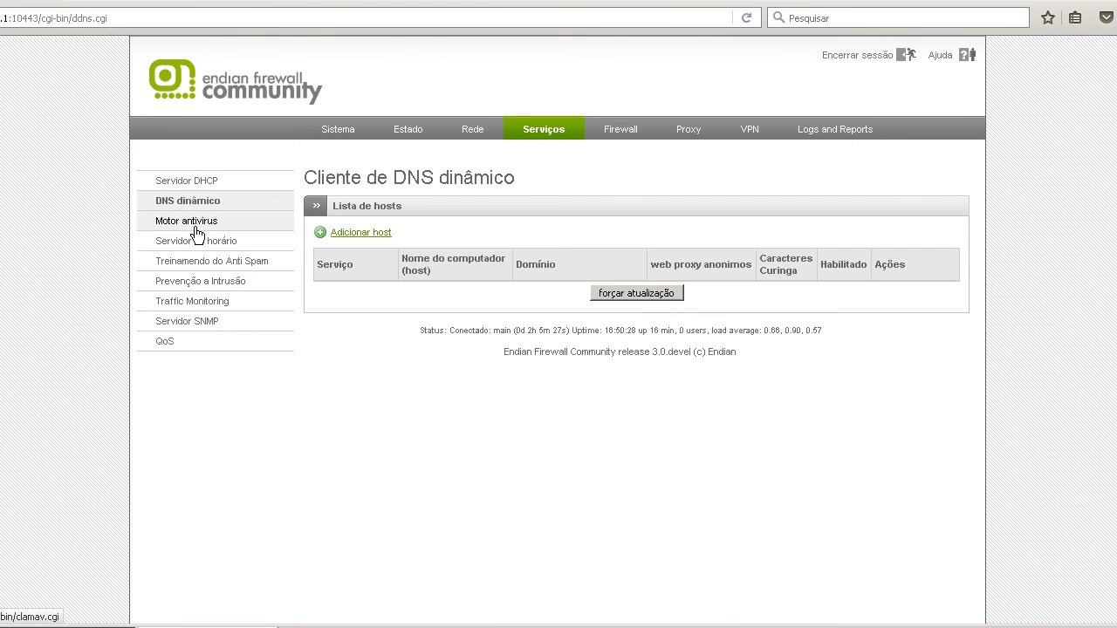
{"action": "left_click", "coordinate": [197, 232]}
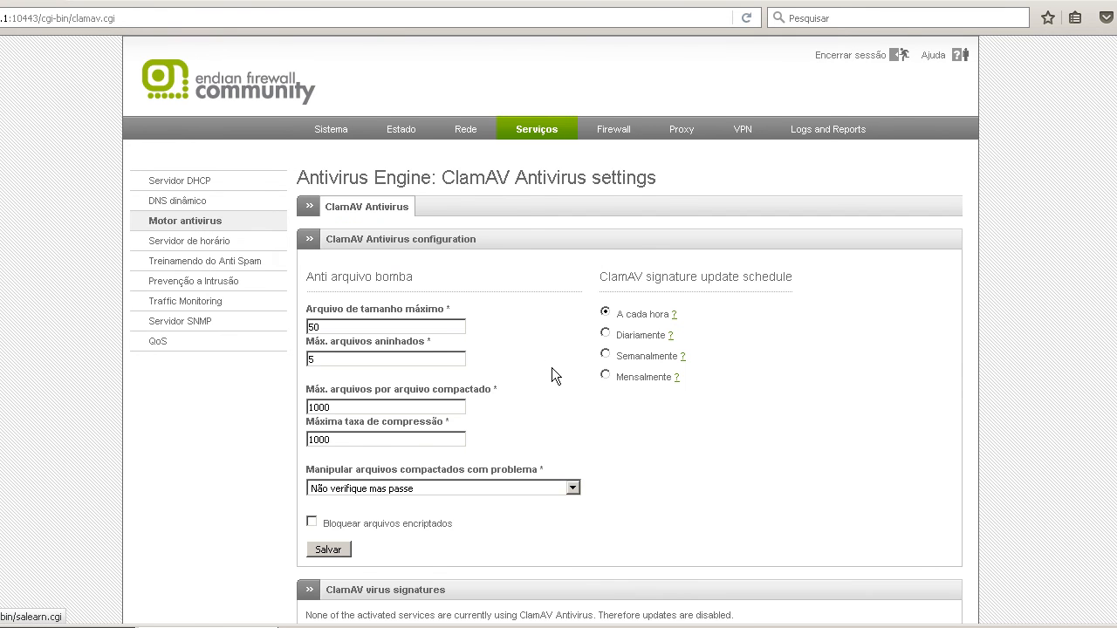
{"action": "scroll", "coordinate": [553, 367], "scroll_direction": "down", "scroll_amount": 1}
{"action": "scroll", "coordinate": [552, 368], "scroll_direction": "up", "scroll_amount": 1}
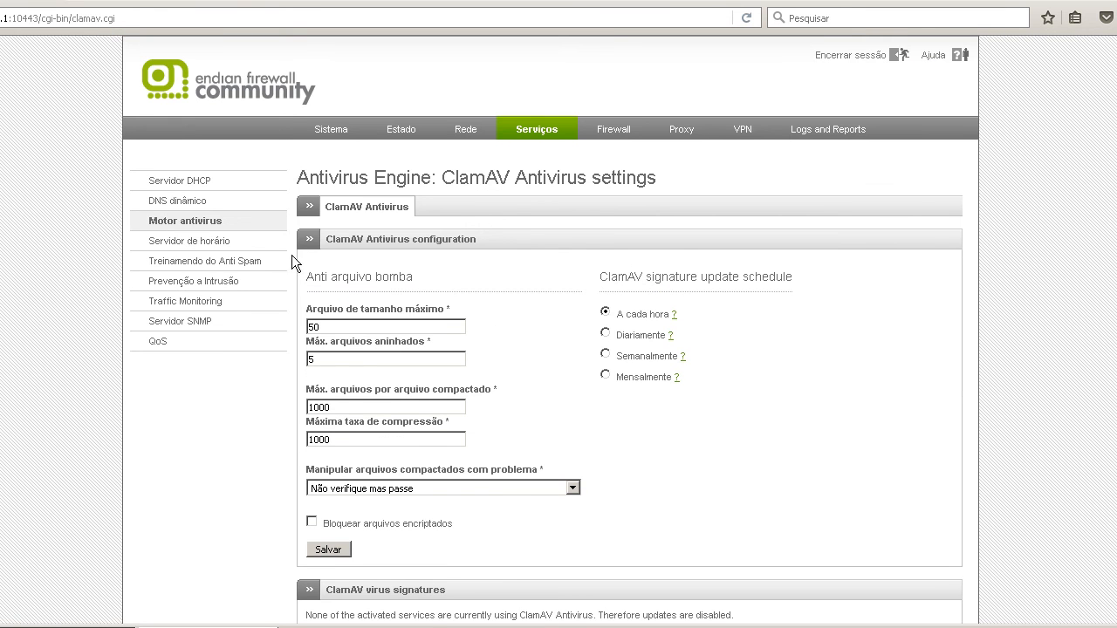
{"action": "left_click", "coordinate": [222, 248]}
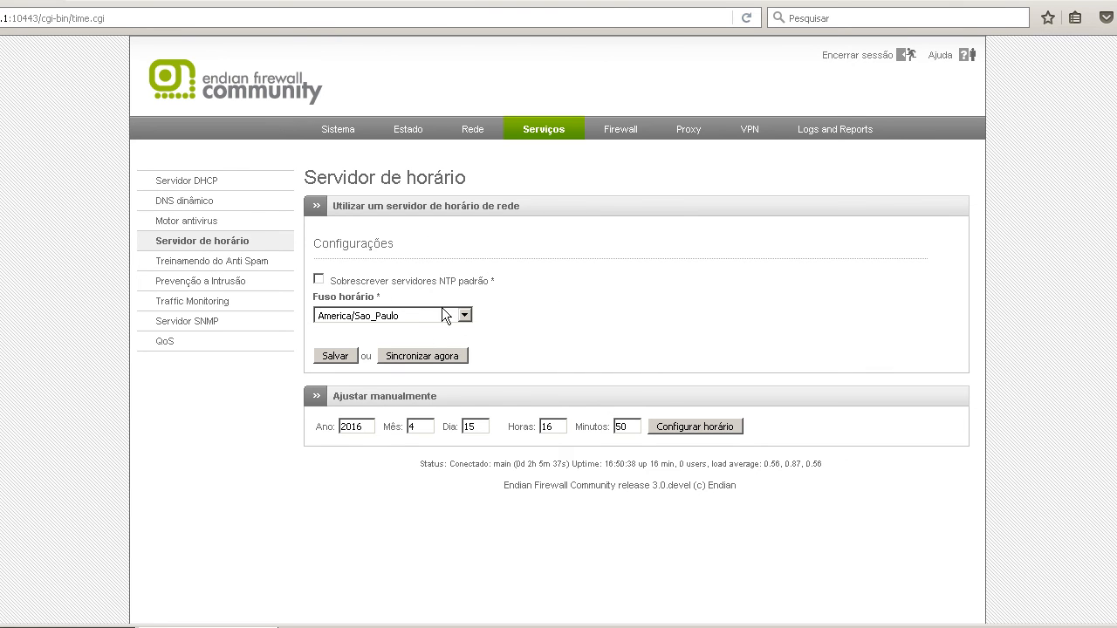
{"action": "left_click", "coordinate": [254, 272]}
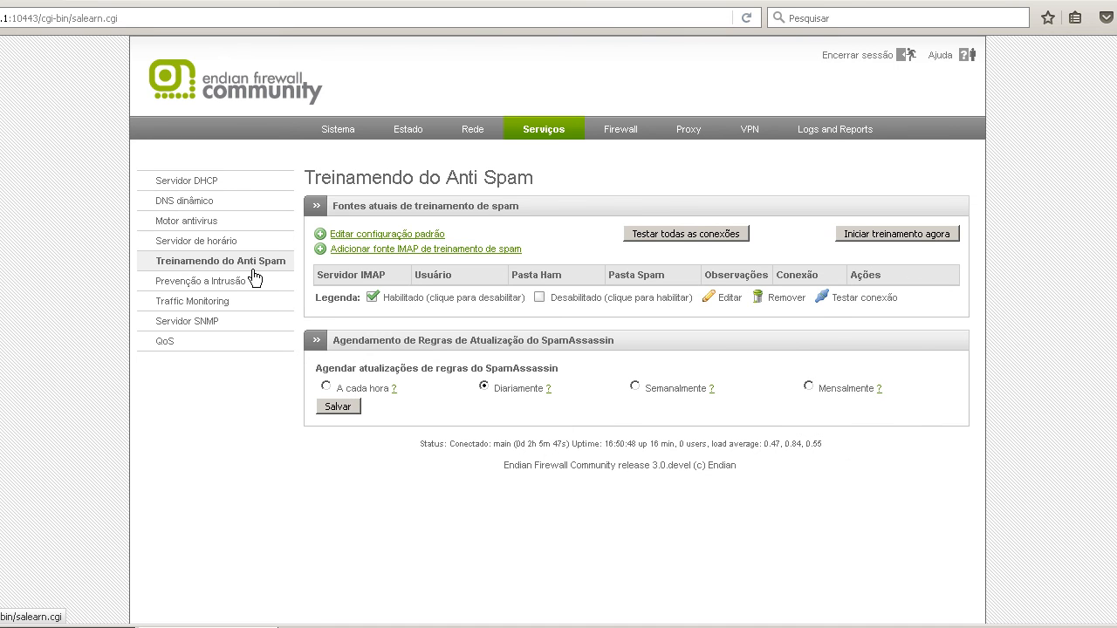
{"action": "left_click", "coordinate": [245, 286]}
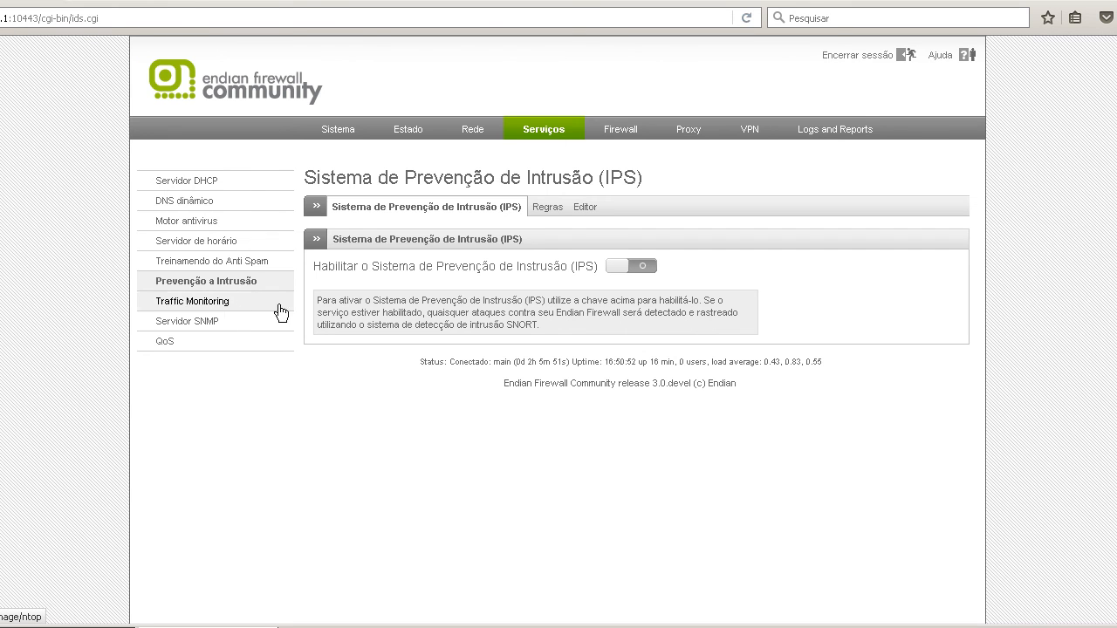
Look through the services pages for the network traffic analyzer, SNMP server and QoS devices.
{"action": "left_click", "coordinate": [212, 305]}
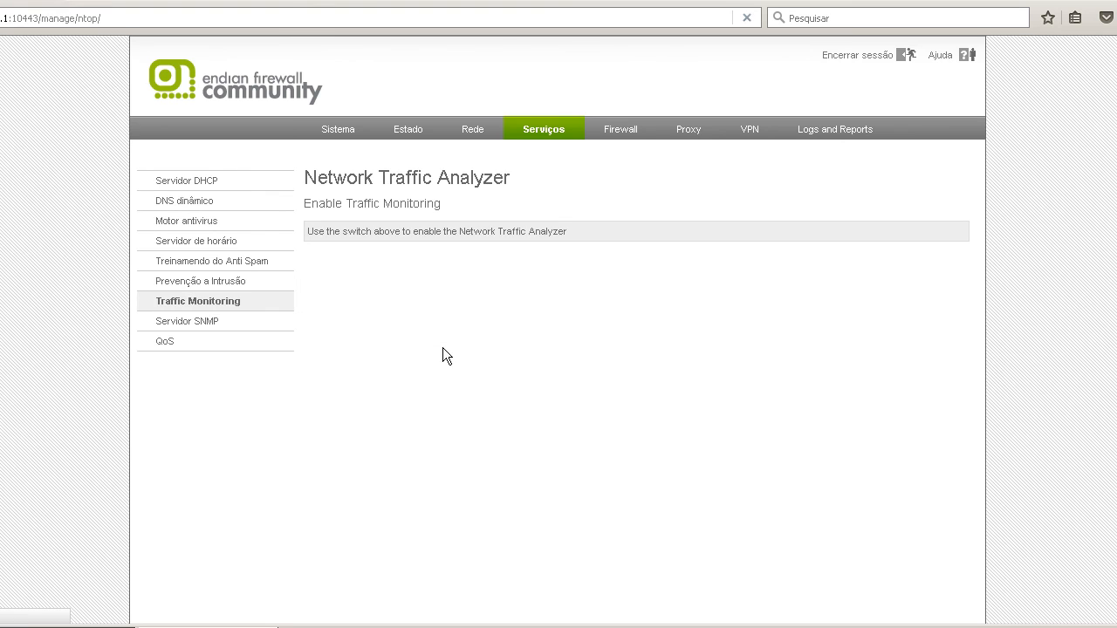
{"action": "left_click_drag", "start_coordinate": [569, 230], "coordinate": [356, 219]}
{"action": "left_click", "coordinate": [380, 232]}
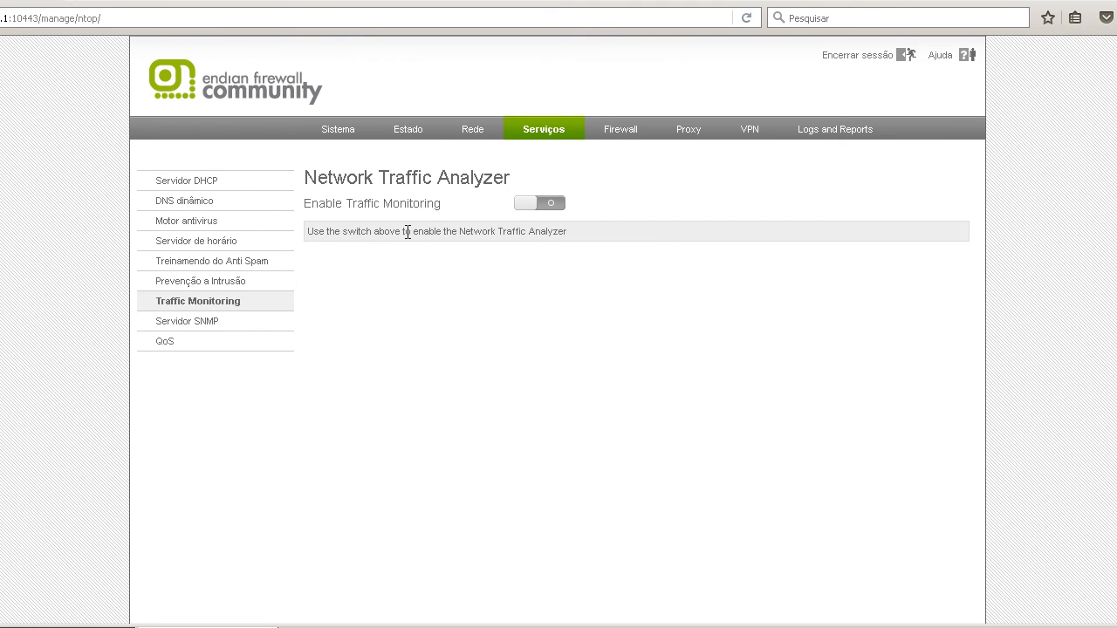
{"action": "left_click", "coordinate": [201, 321]}
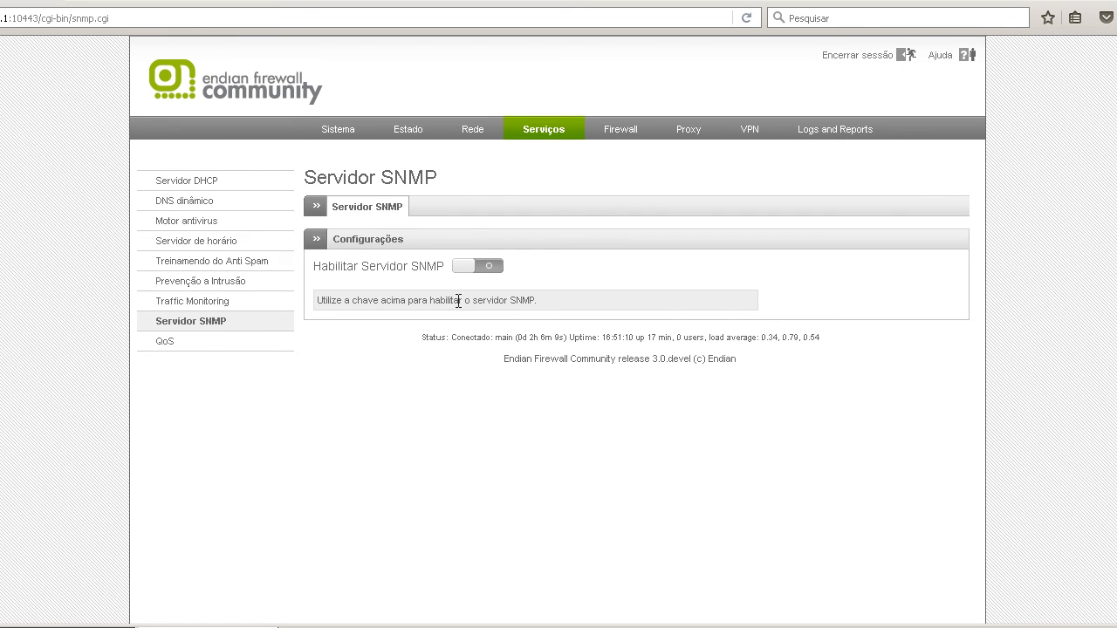
{"action": "left_click", "coordinate": [180, 342]}
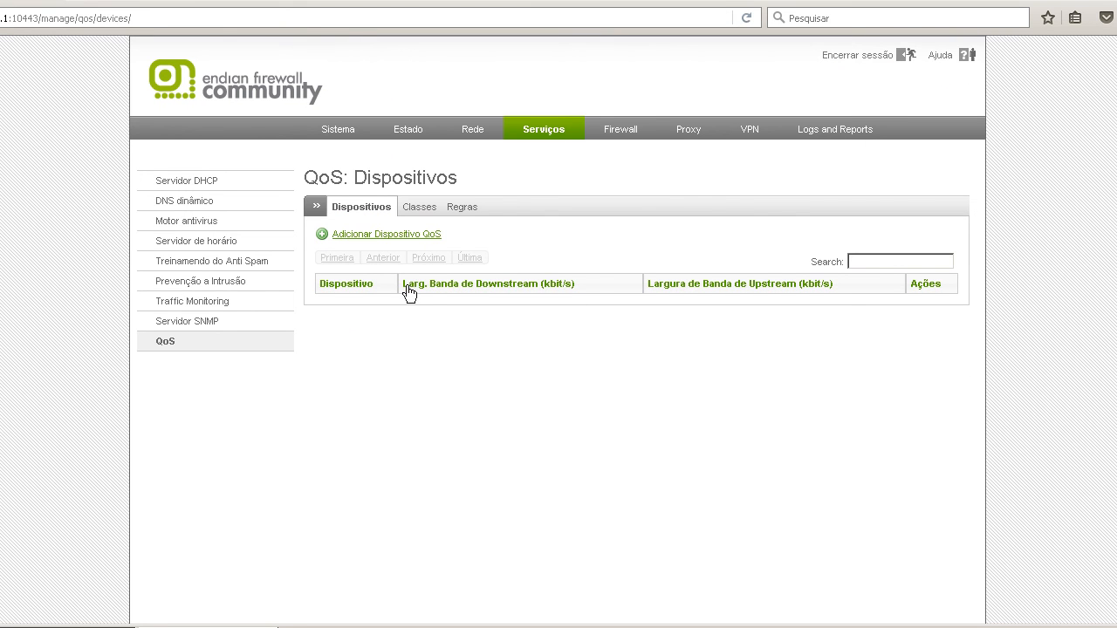
Look through the firewall pages for port forwarding/NAT, outgoing traffic, inter-zone traffic, VPN traffic and system access.
{"action": "left_click", "coordinate": [619, 131]}
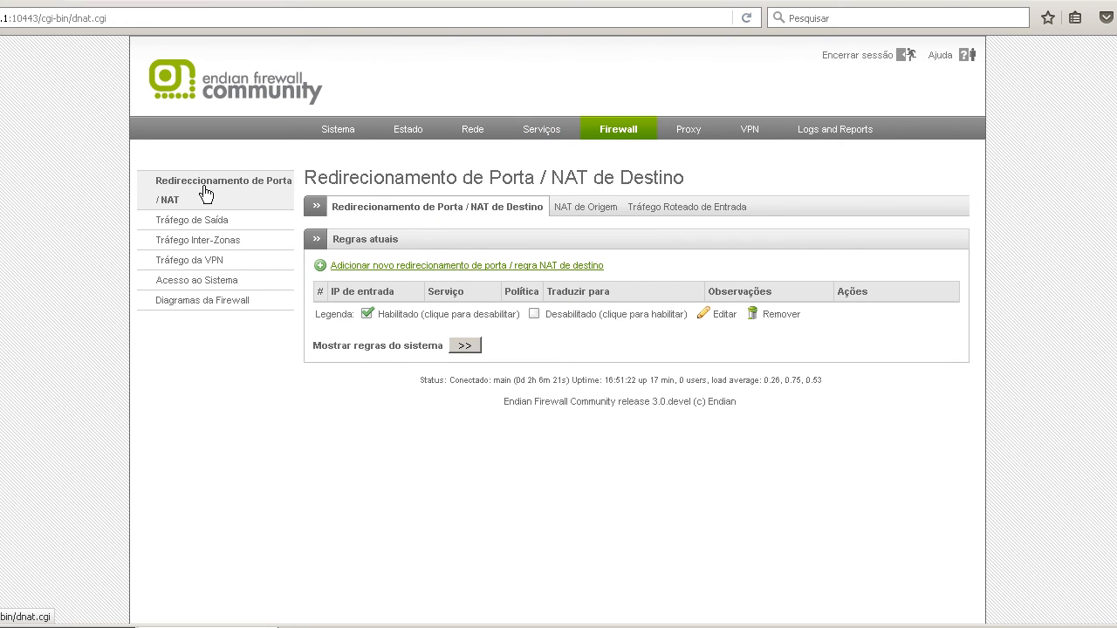
{"action": "left_click", "coordinate": [223, 232]}
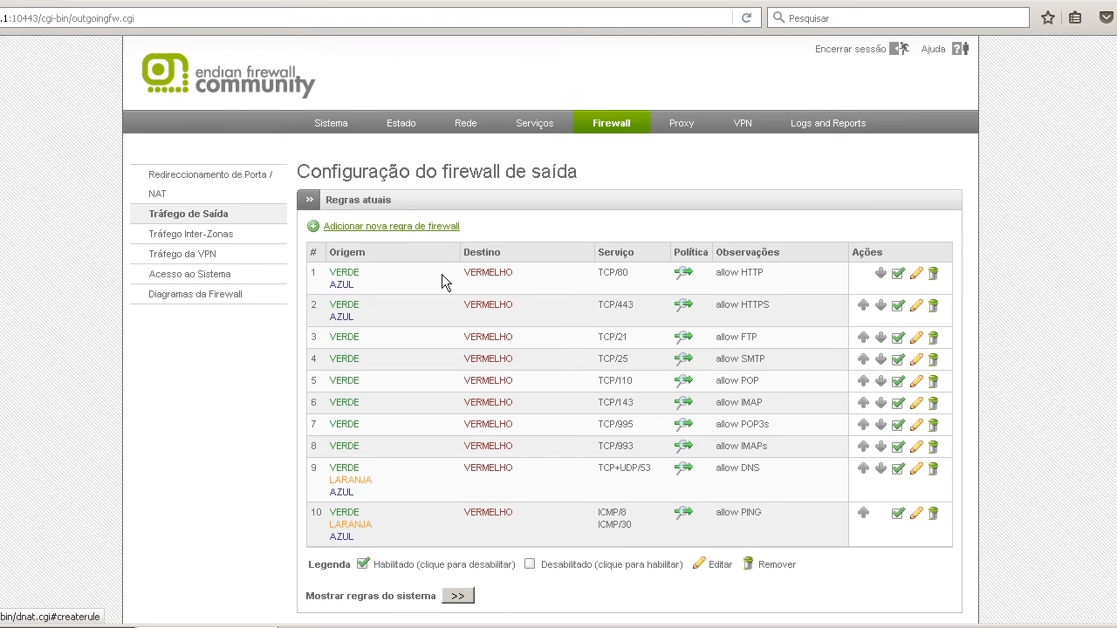
{"action": "scroll", "coordinate": [441, 274], "scroll_direction": "down", "scroll_amount": 4}
{"action": "left_click", "coordinate": [187, 173]}
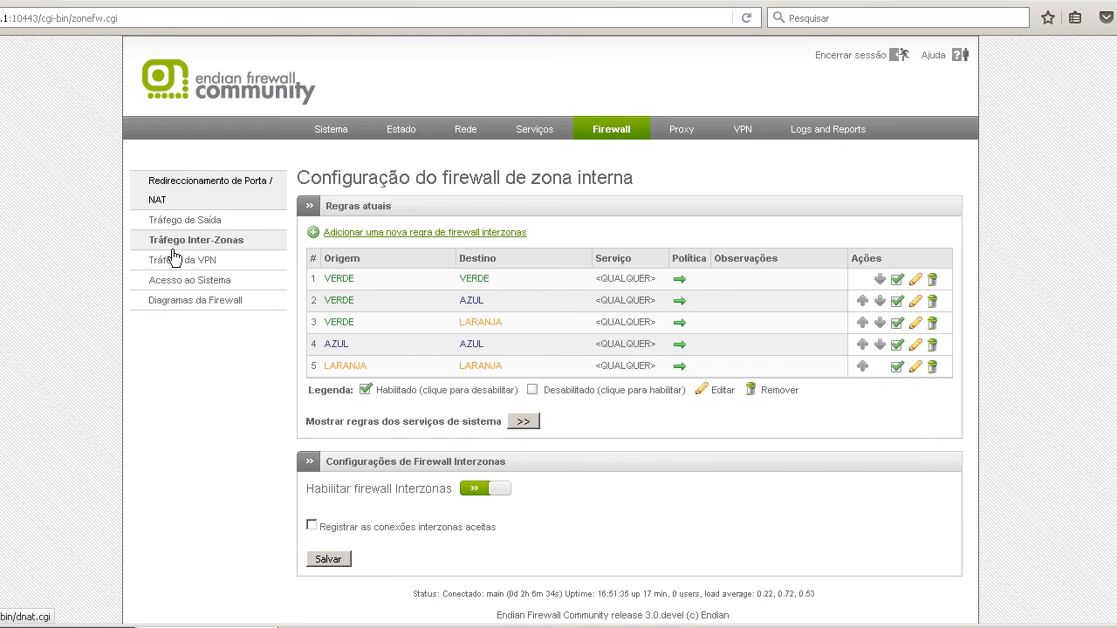
{"action": "left_click", "coordinate": [174, 266]}
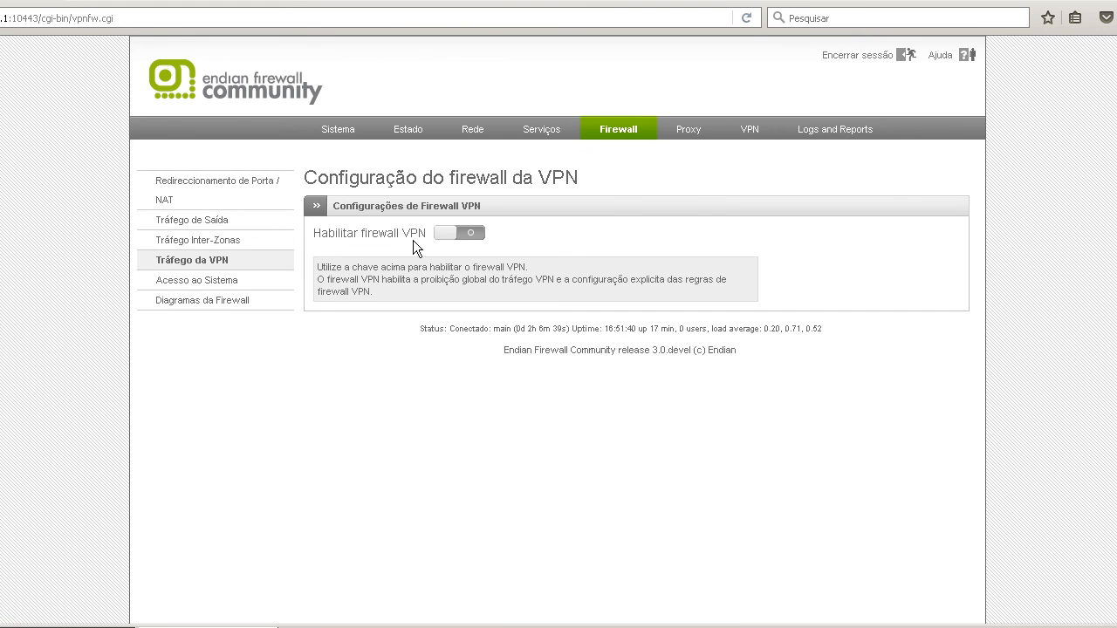
{"action": "left_click", "coordinate": [224, 283]}
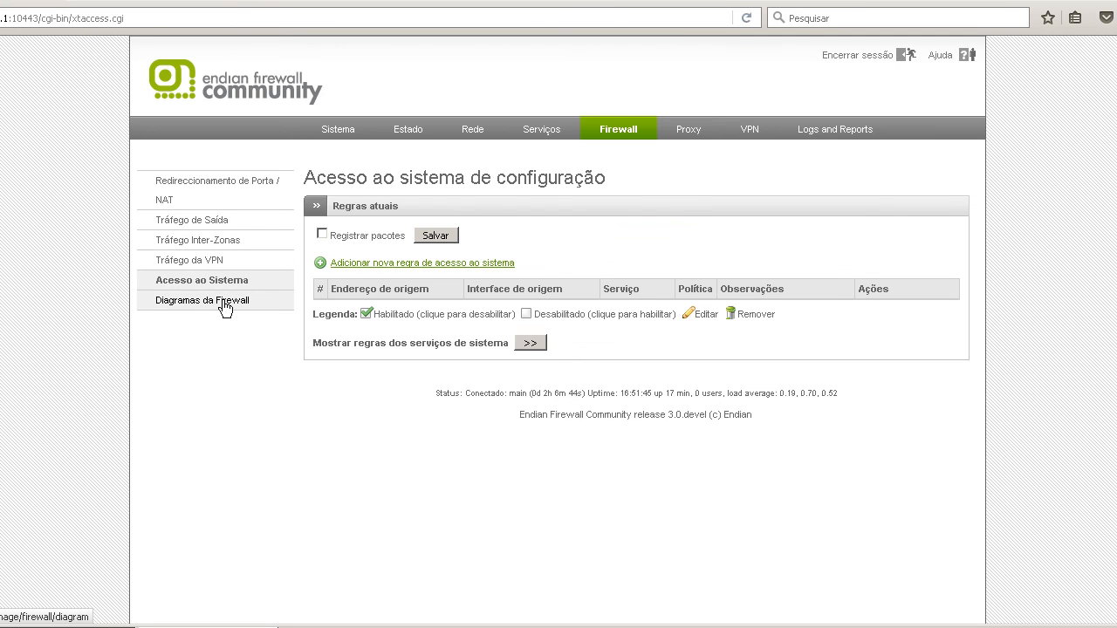
Examine the firewall diagrams illustrating each type of traffic.
{"action": "left_click", "coordinate": [224, 302]}
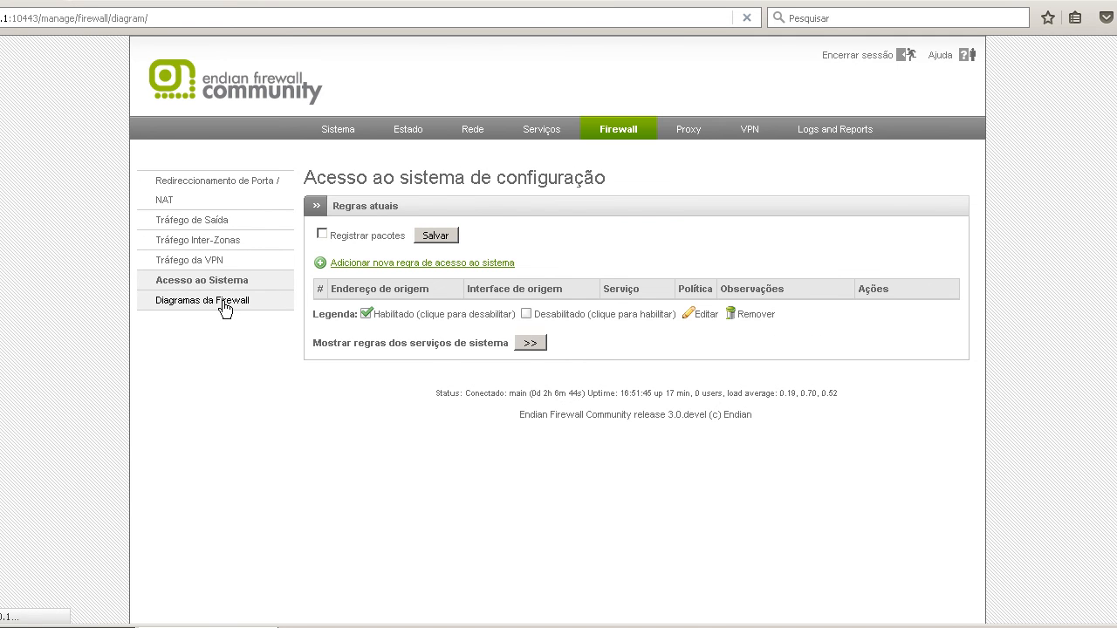
{"action": "scroll", "coordinate": [755, 366], "scroll_direction": "down", "scroll_amount": 2}
{"action": "scroll", "coordinate": [759, 374], "scroll_direction": "up", "scroll_amount": 2}
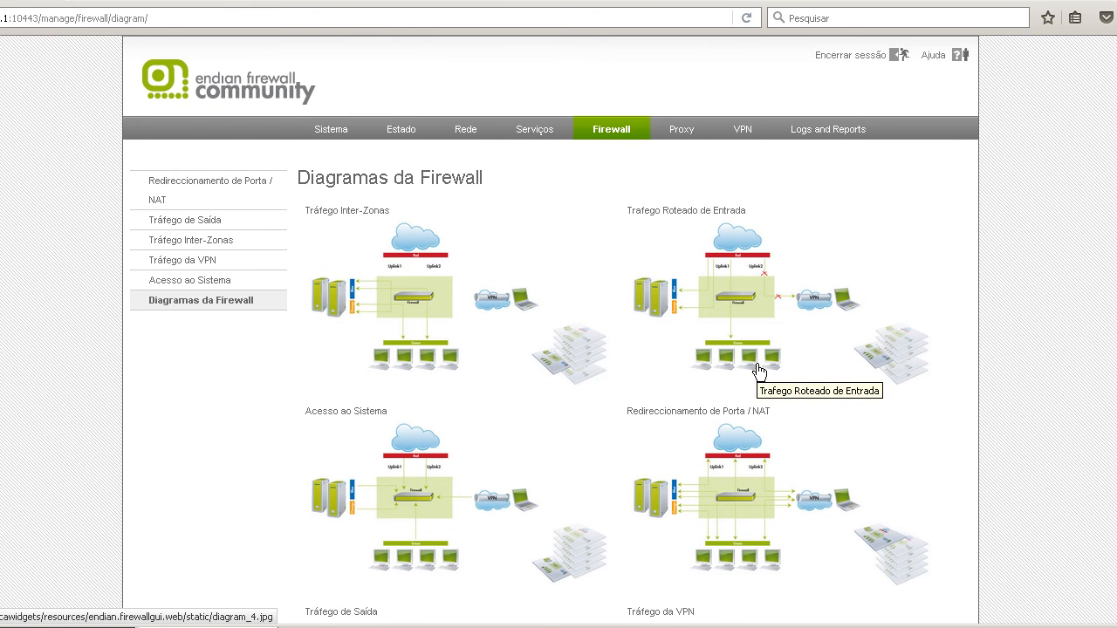
Look over the remaining firewall diagrams and the proxy pages for HTTP, POP3, FTP, SMTP and DNS.
{"action": "scroll", "coordinate": [758, 374], "scroll_direction": "down", "scroll_amount": 3}
{"action": "scroll", "coordinate": [758, 372], "scroll_direction": "up", "scroll_amount": 1}
{"action": "scroll", "coordinate": [758, 372], "scroll_direction": "up", "scroll_amount": 3}
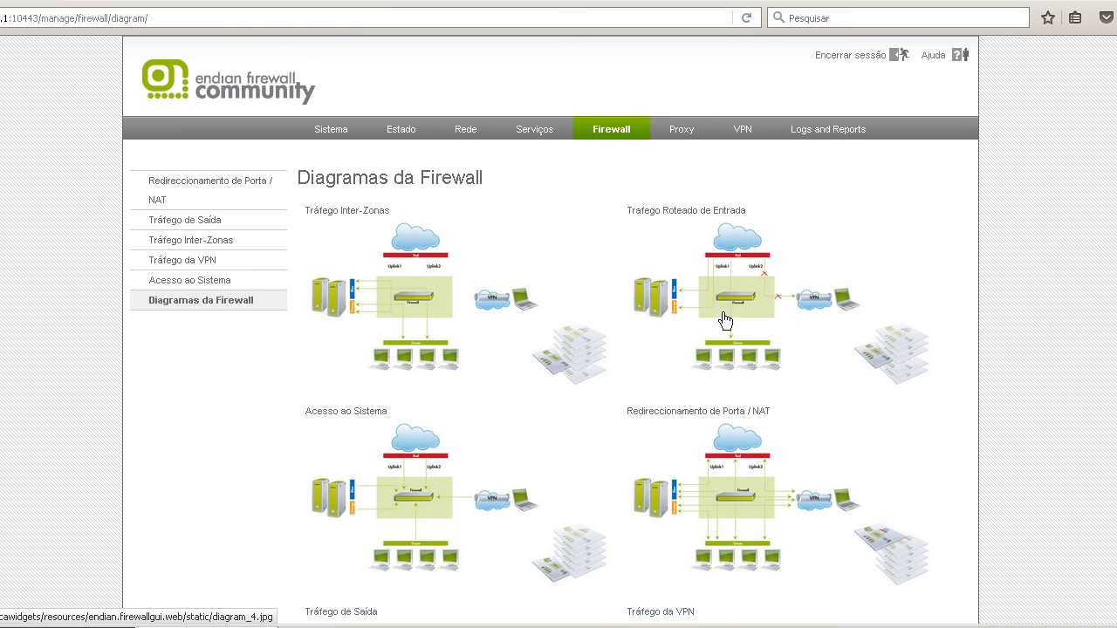
{"action": "left_click", "coordinate": [681, 137]}
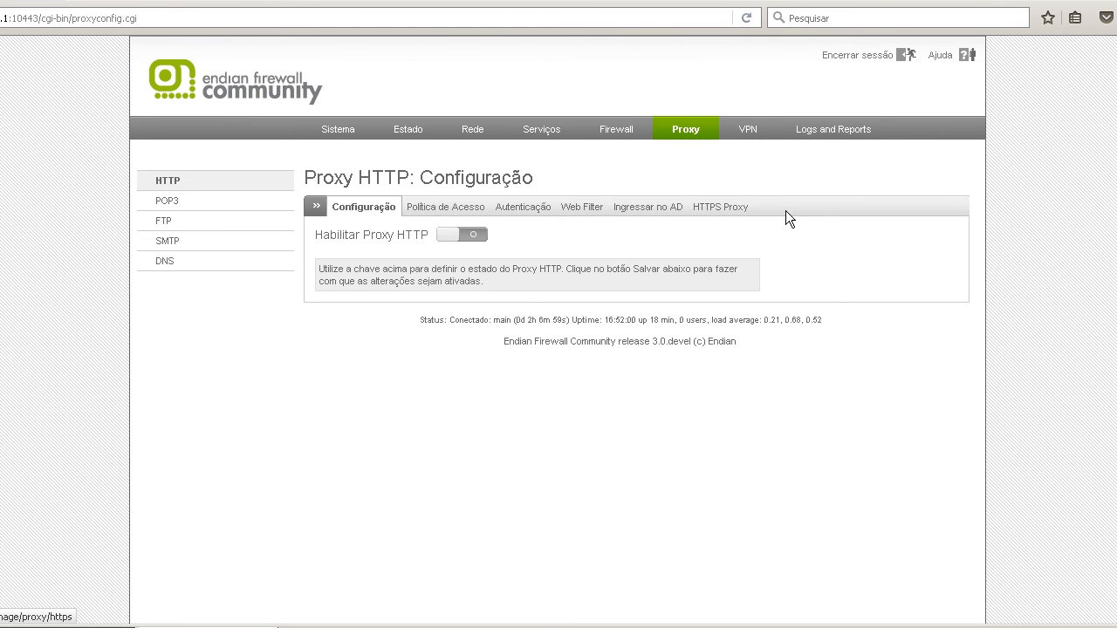
{"action": "left_click", "coordinate": [182, 207]}
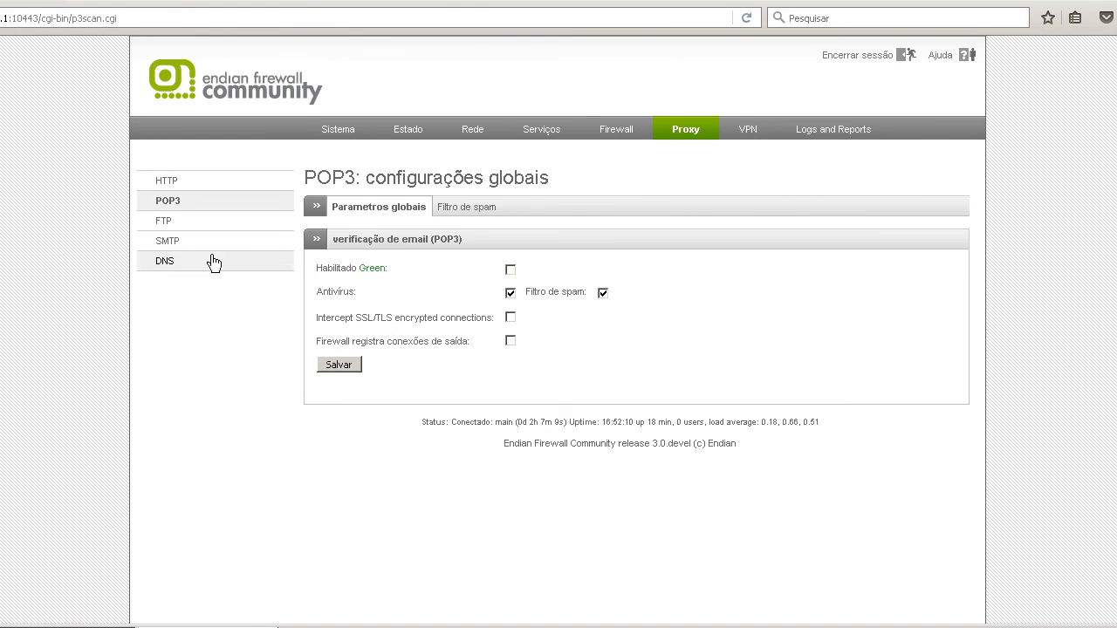
{"action": "left_click", "coordinate": [189, 225]}
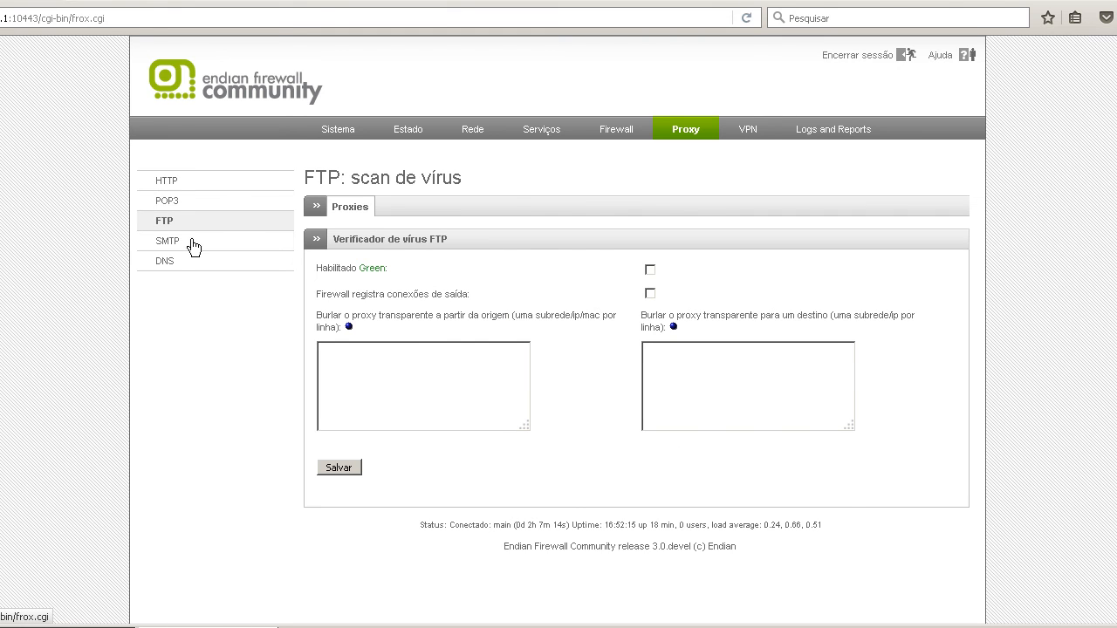
{"action": "left_click", "coordinate": [192, 244]}
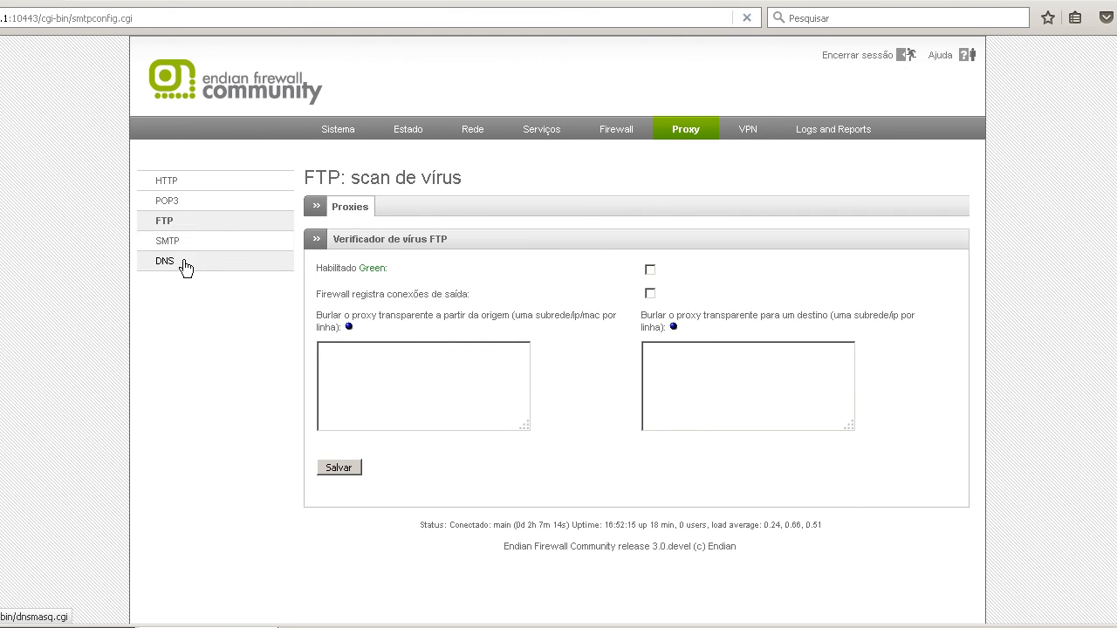
{"action": "left_click", "coordinate": [185, 266]}
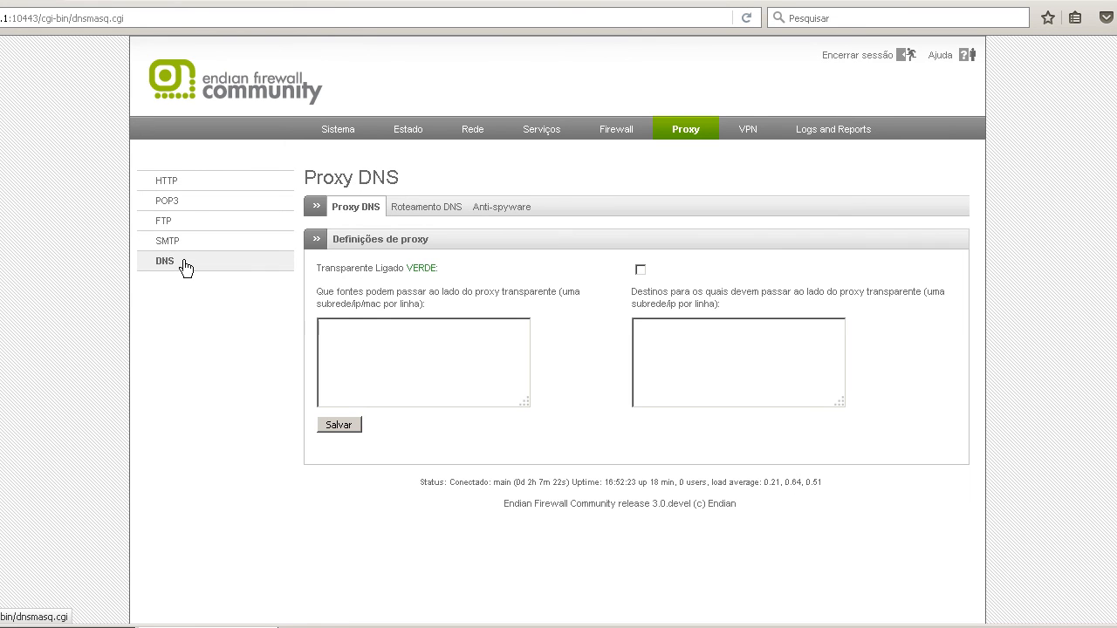
Look through the VPN pages for the OpenVPN server, OpenVPN client (Gw2Gw), IPsec, authentication and certificates.
{"action": "left_click", "coordinate": [750, 131]}
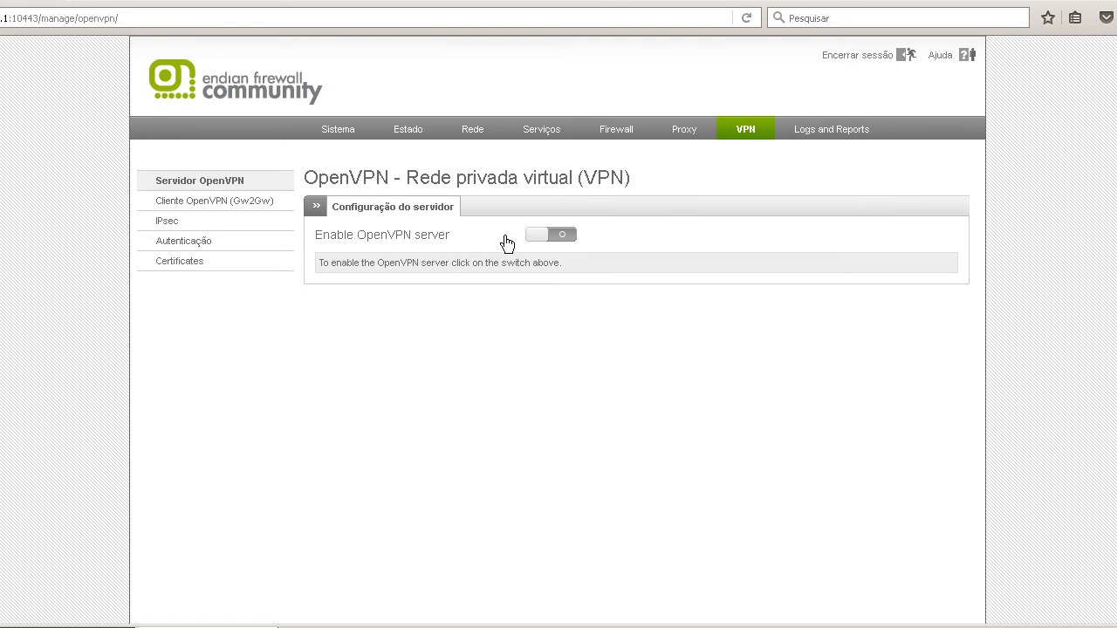
{"action": "left_click", "coordinate": [219, 201]}
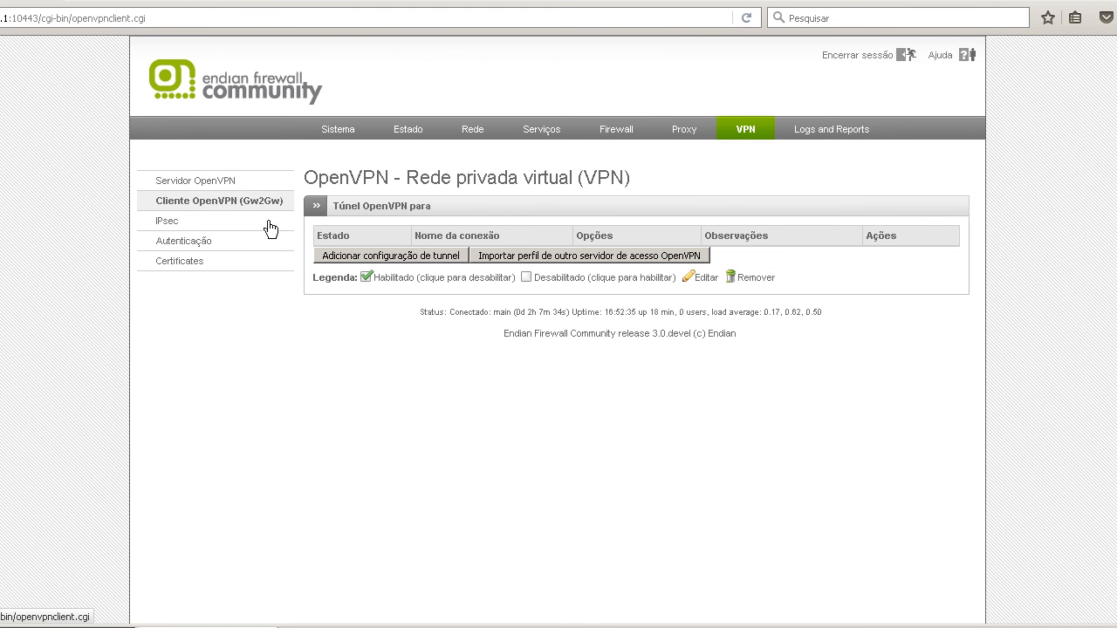
{"action": "left_click", "coordinate": [190, 224]}
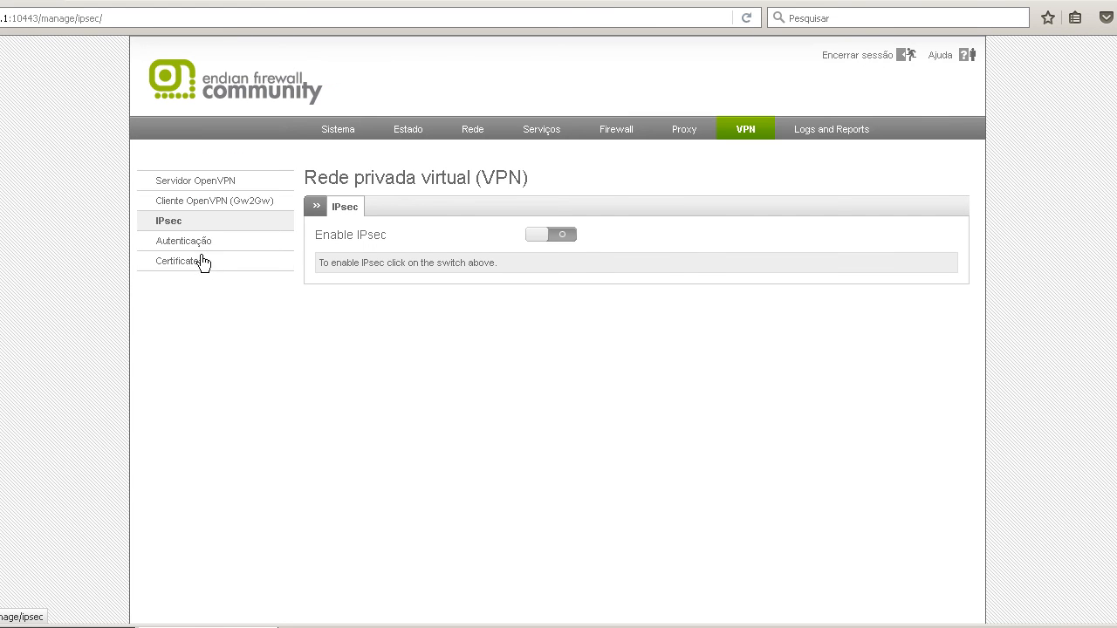
{"action": "left_click", "coordinate": [192, 248]}
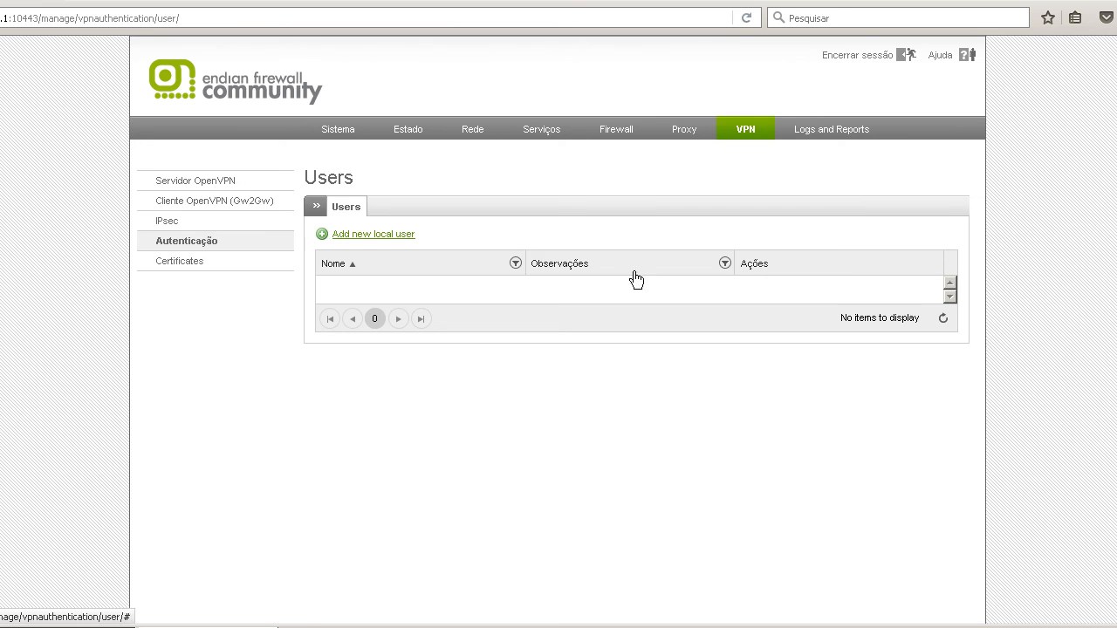
{"action": "left_click", "coordinate": [205, 261]}
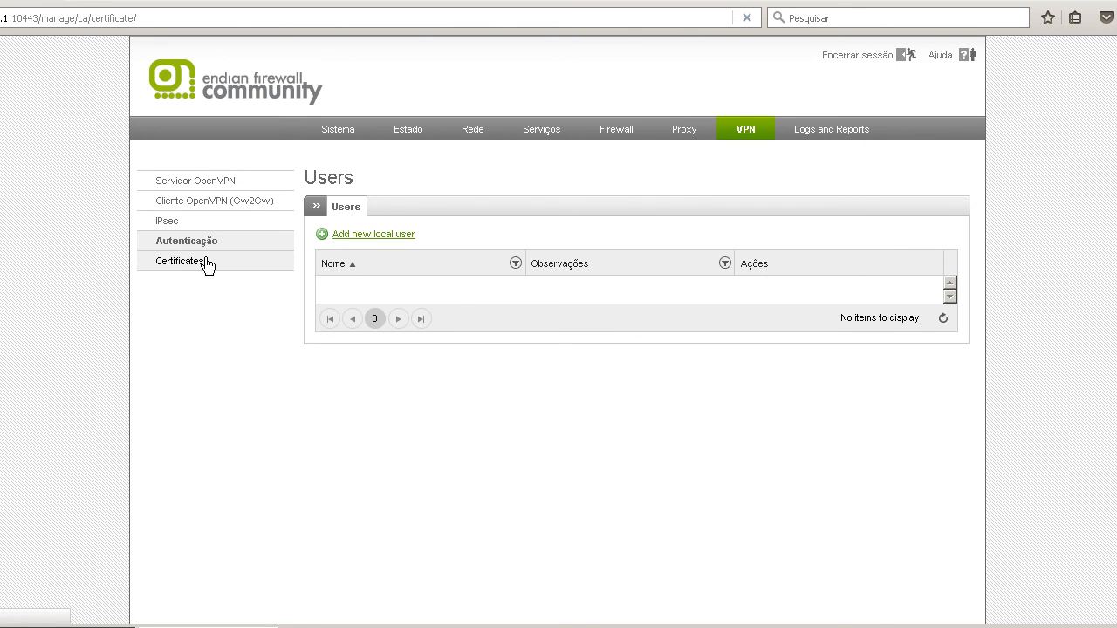
Look through the live logs, the log summary and the system log entries.
{"action": "left_click", "coordinate": [823, 131]}
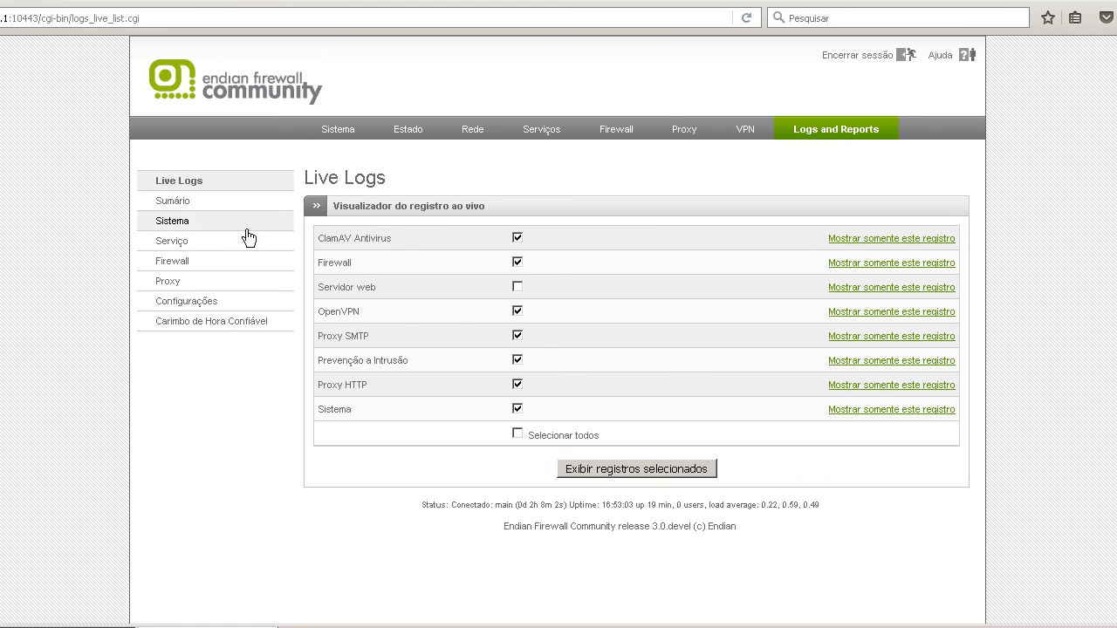
{"action": "left_click", "coordinate": [199, 208]}
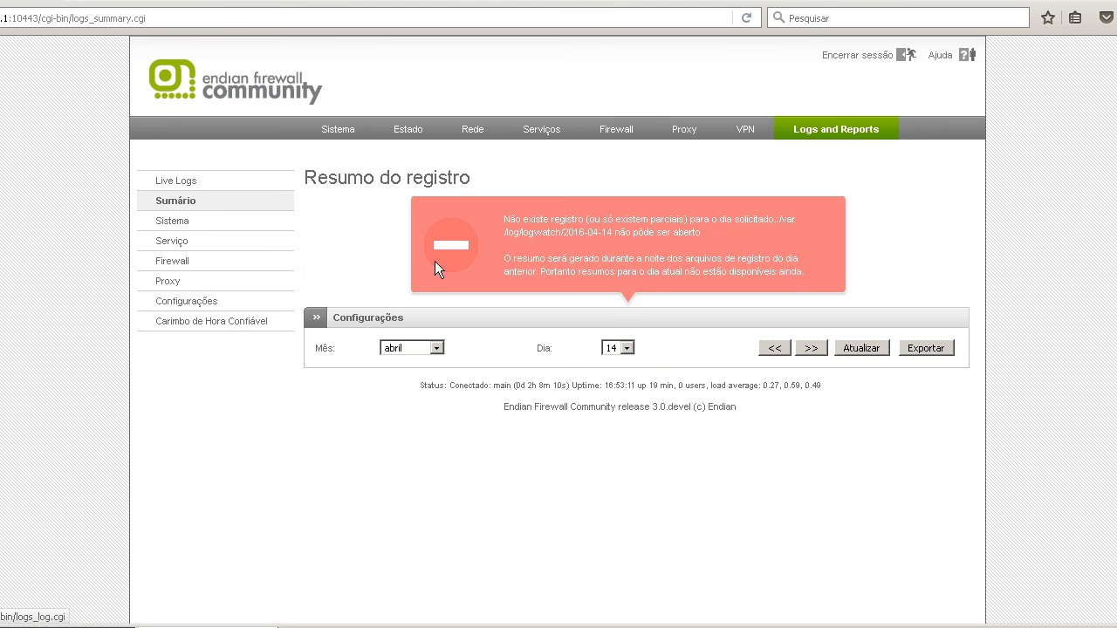
{"action": "left_click_drag", "start_coordinate": [561, 229], "coordinate": [721, 243]}
{"action": "left_click", "coordinate": [714, 267]}
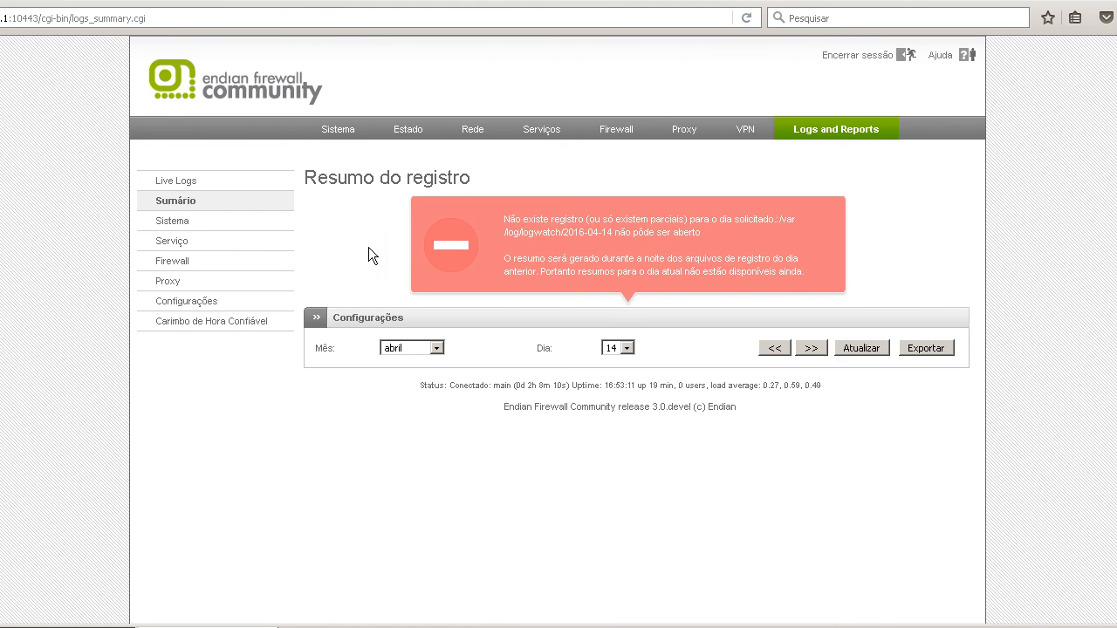
{"action": "left_click", "coordinate": [192, 223]}
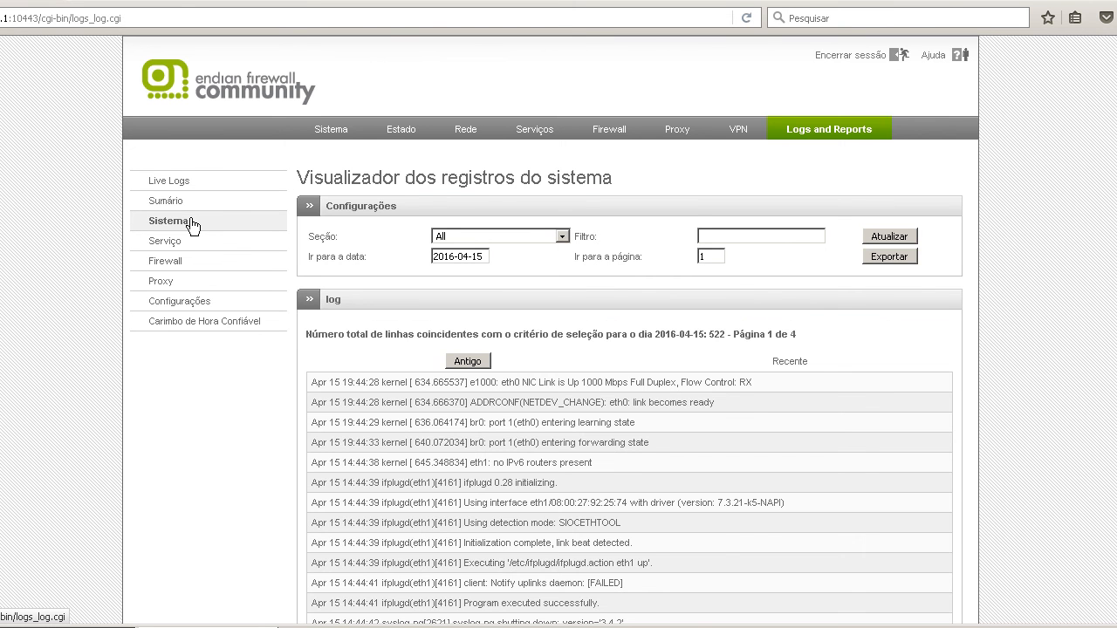
{"action": "scroll", "coordinate": [340, 295], "scroll_direction": "down", "scroll_amount": 15}
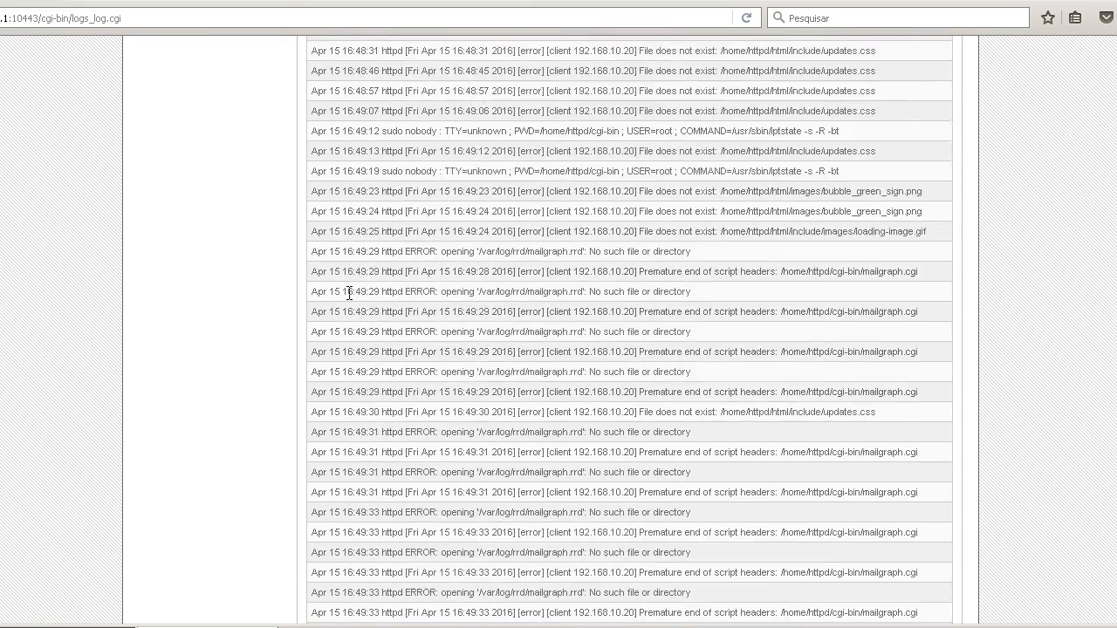
{"action": "scroll", "coordinate": [349, 293], "scroll_direction": "up", "scroll_amount": 15}
Look through the service, firewall and proxy logs, the log settings and the trusted timestamping page.
{"action": "left_click", "coordinate": [192, 245]}
{"action": "left_click", "coordinate": [194, 266]}
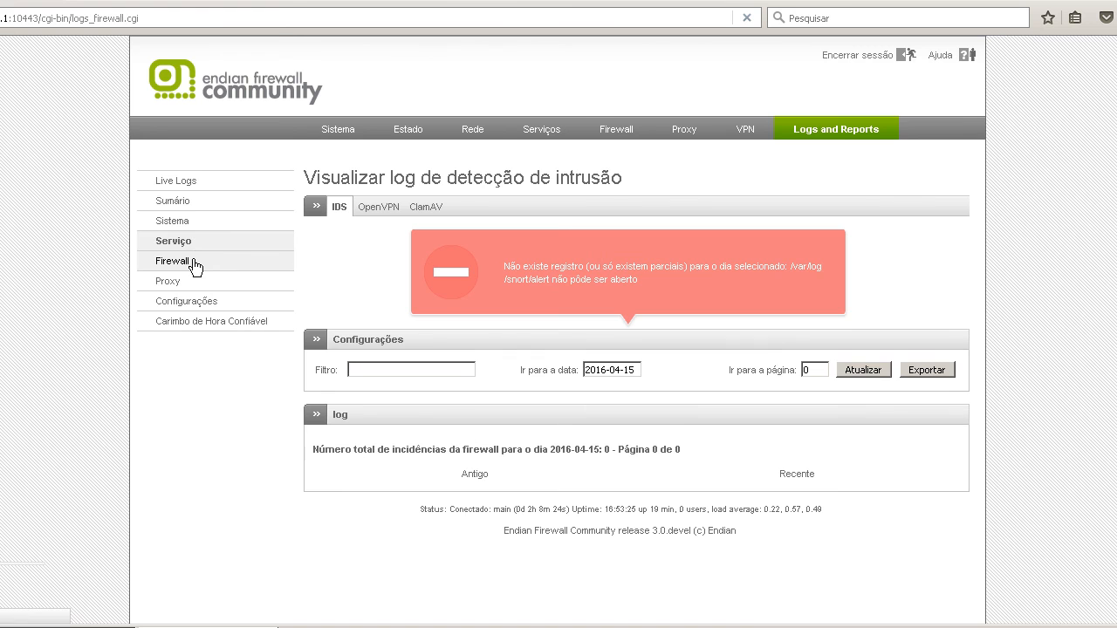
{"action": "left_click", "coordinate": [189, 287]}
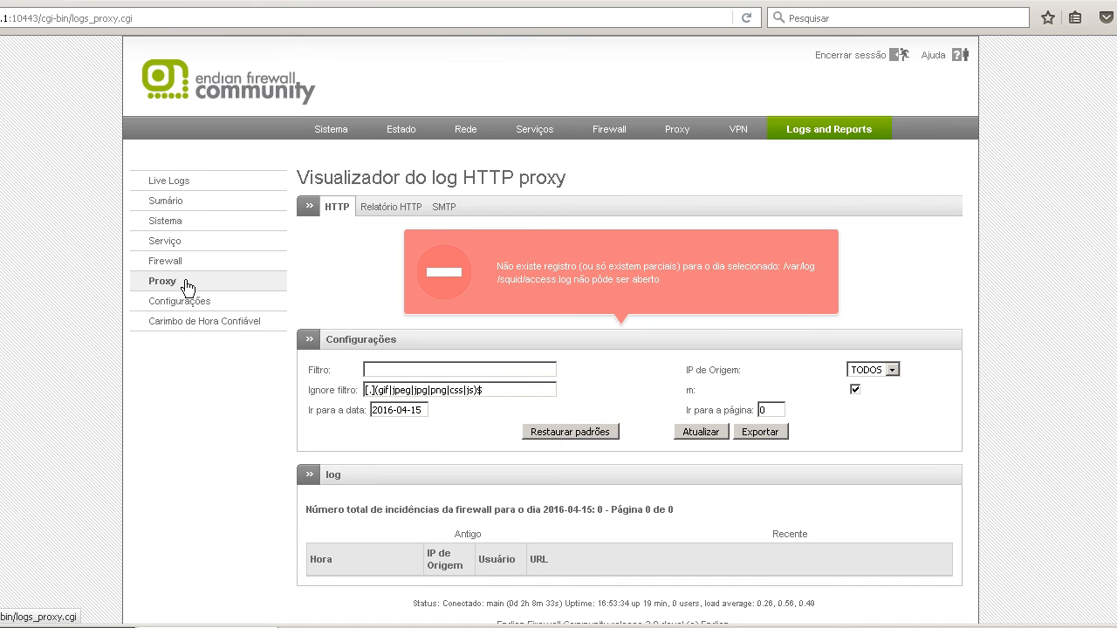
{"action": "left_click", "coordinate": [189, 313]}
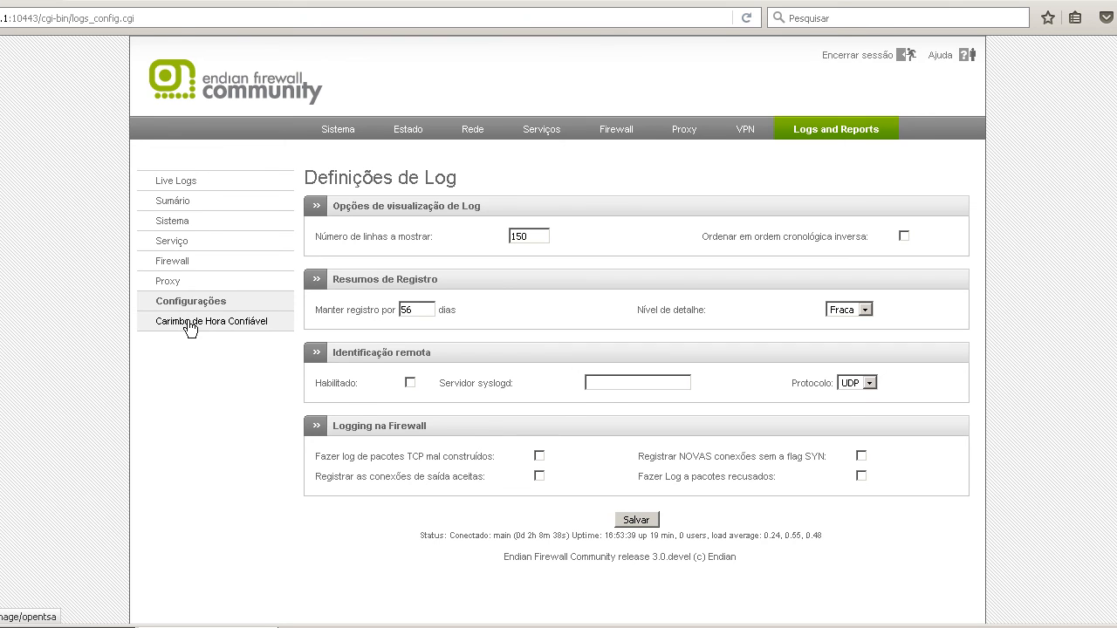
{"action": "left_click", "coordinate": [190, 327]}
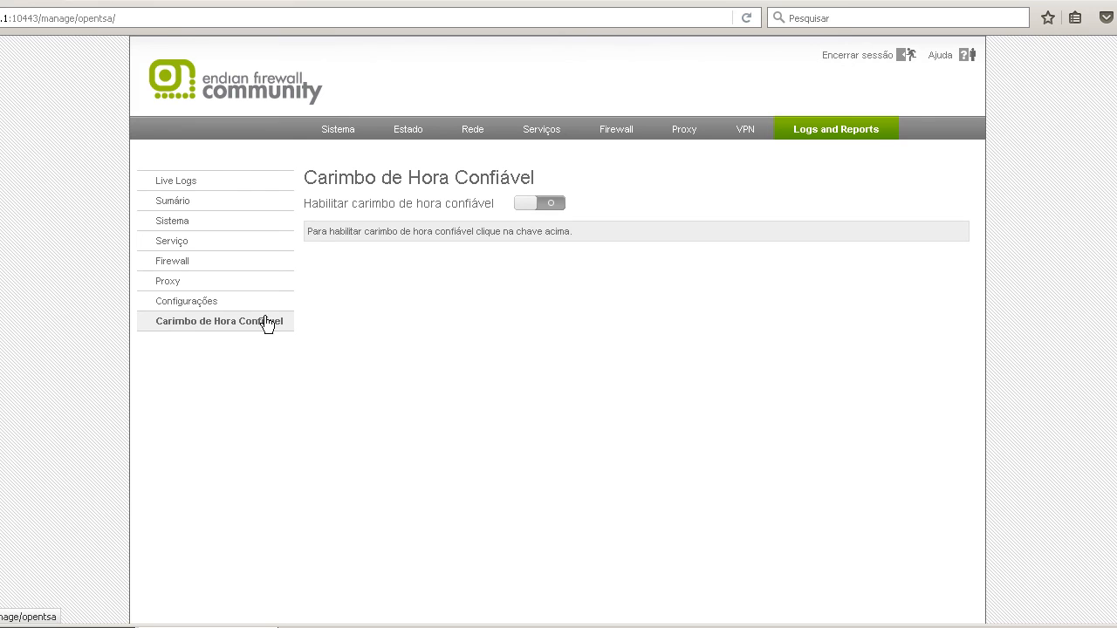
Return to the system dashboard and close the command prompt window on Windows Server 2003.
{"action": "left_click", "coordinate": [333, 123]}
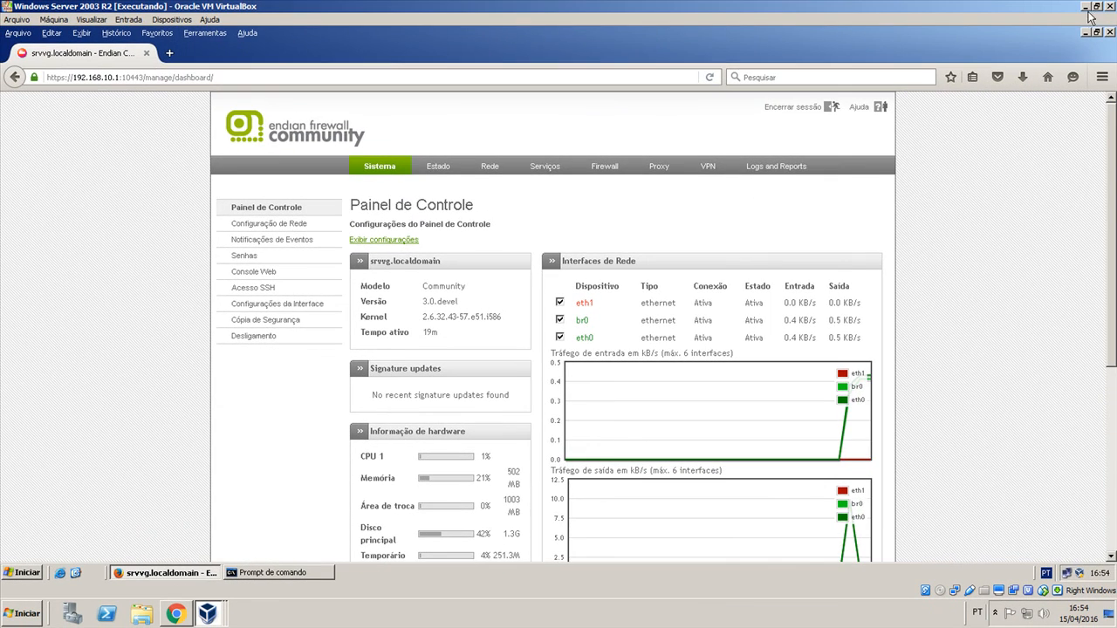
{"action": "left_click", "coordinate": [258, 573]}
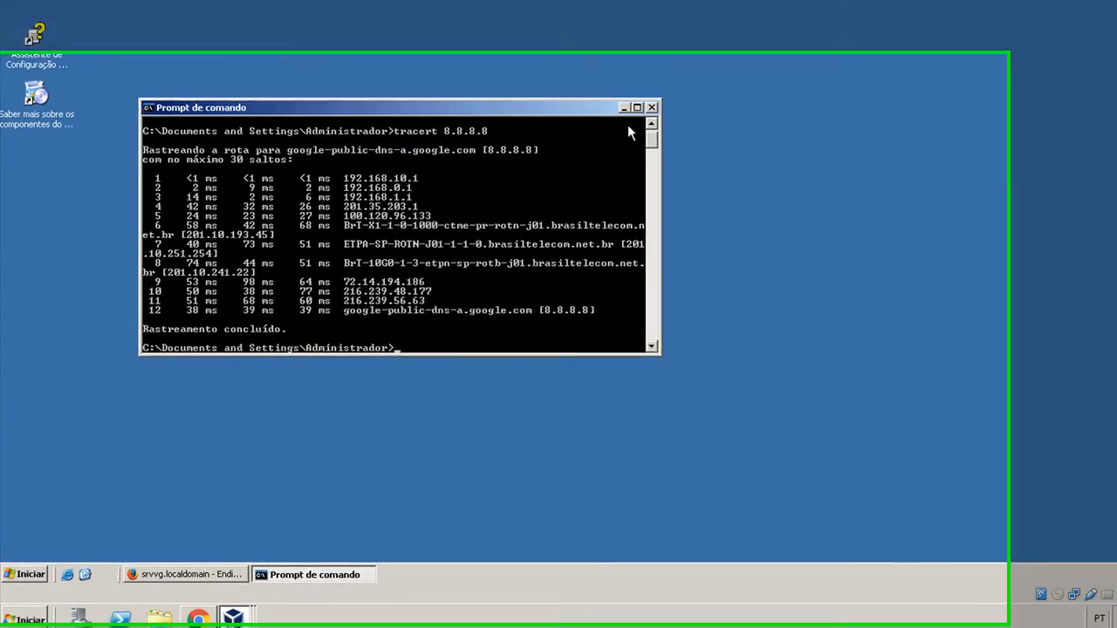
{"action": "left_click", "coordinate": [580, 158]}
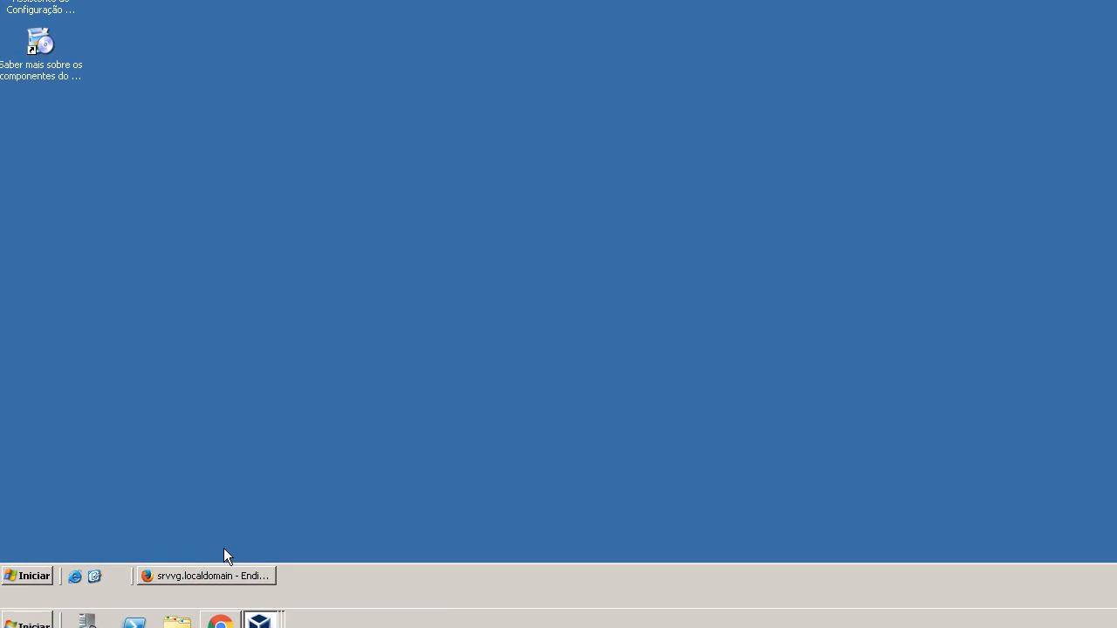
{"action": "left_click", "coordinate": [222, 578]}
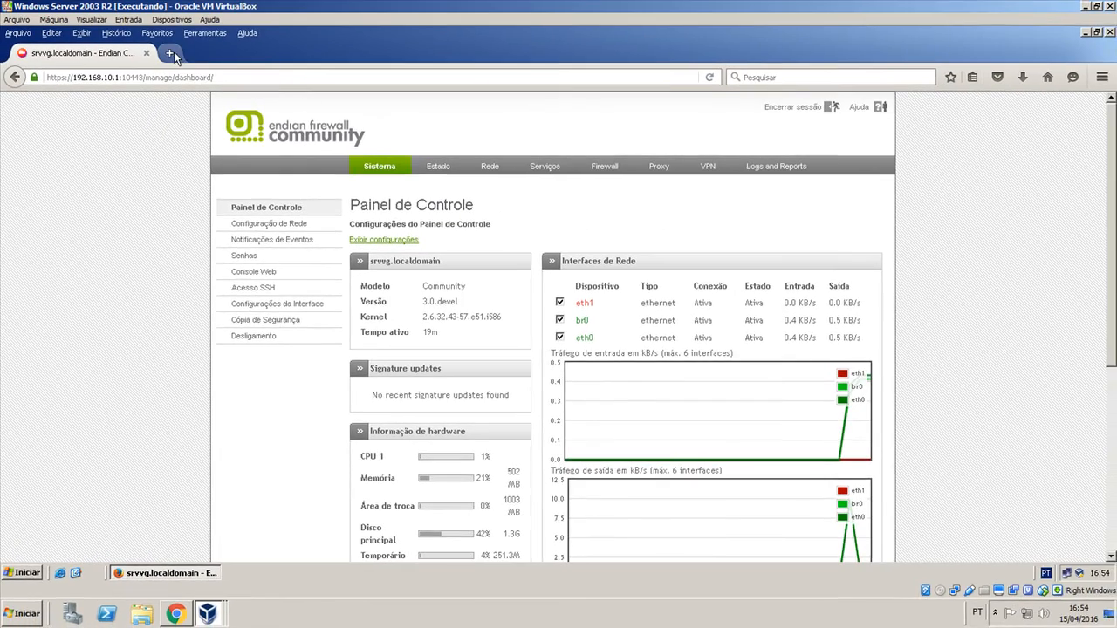
{"action": "left_click", "coordinate": [173, 54]}
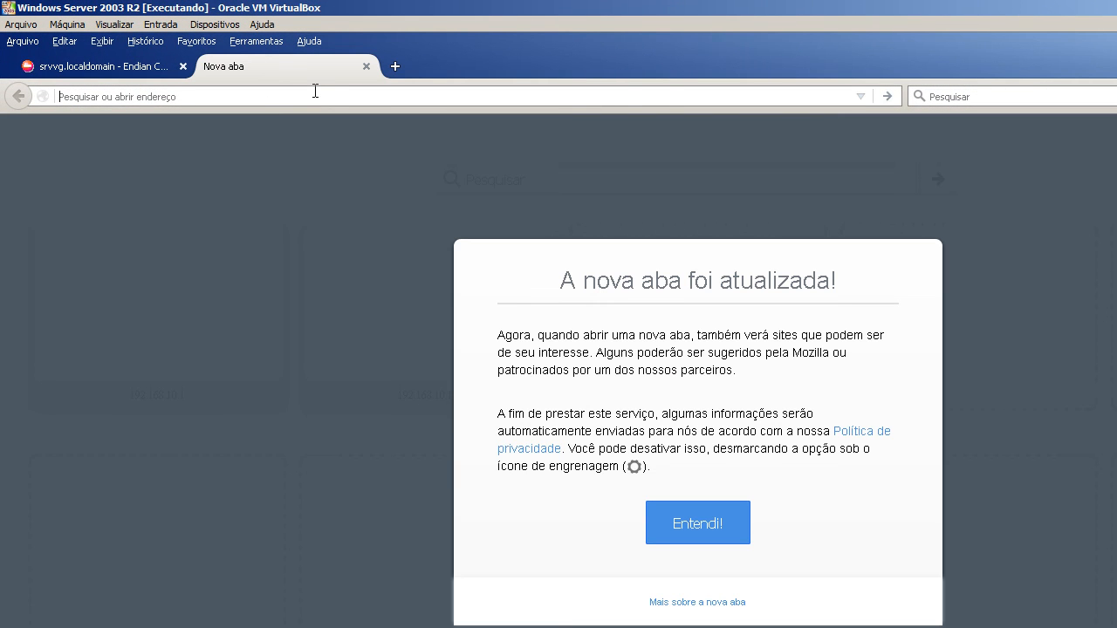
{"action": "left_click", "coordinate": [698, 523]}
{"action": "left_click", "coordinate": [347, 93]}
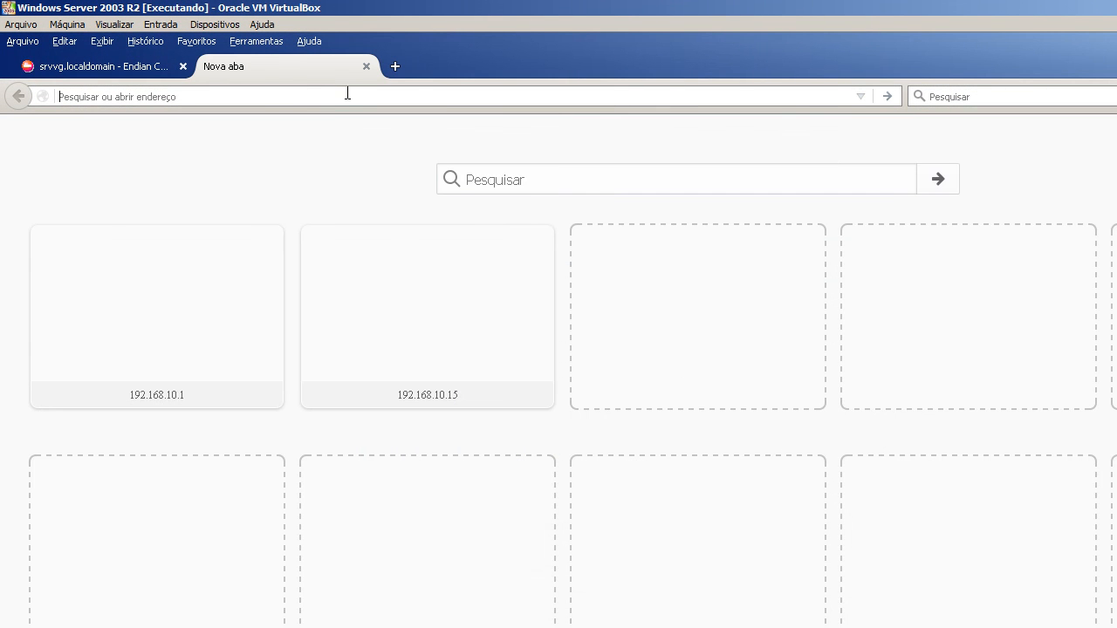
{"action": "type", "text": "www.goo"}
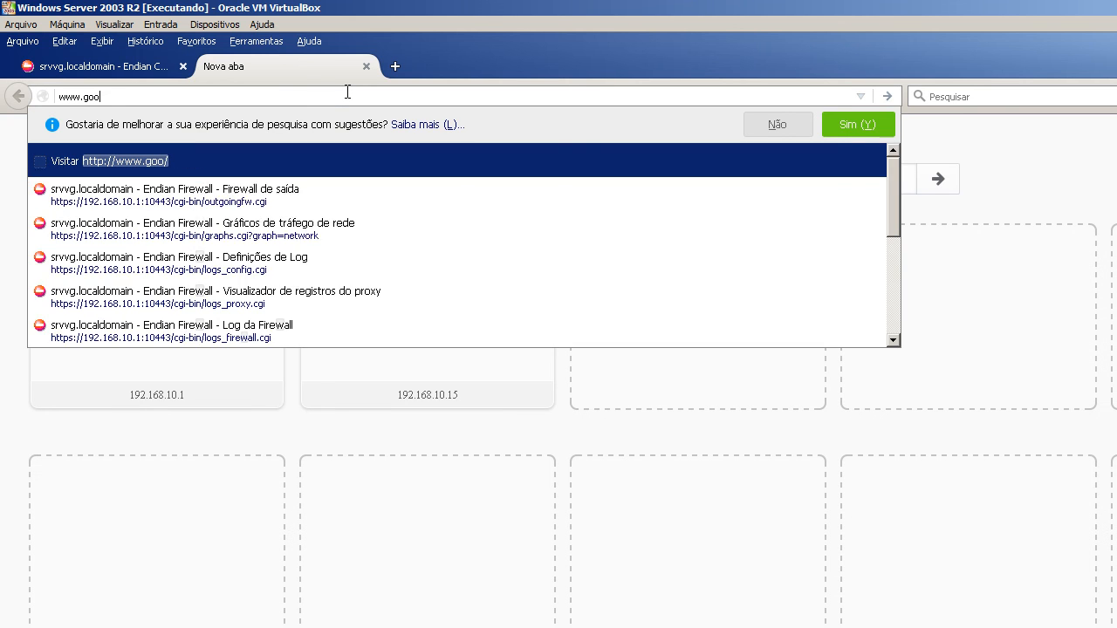
{"action": "type", "text": "gle.com"}
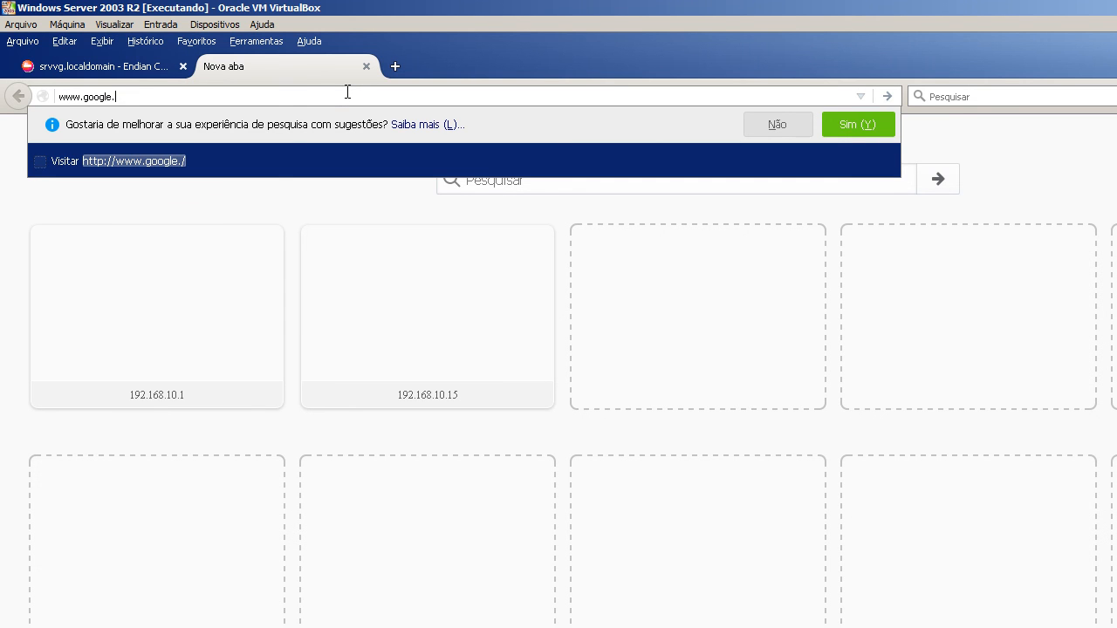
{"action": "type", "text": ".br"}
{"action": "key", "text": "Return"}
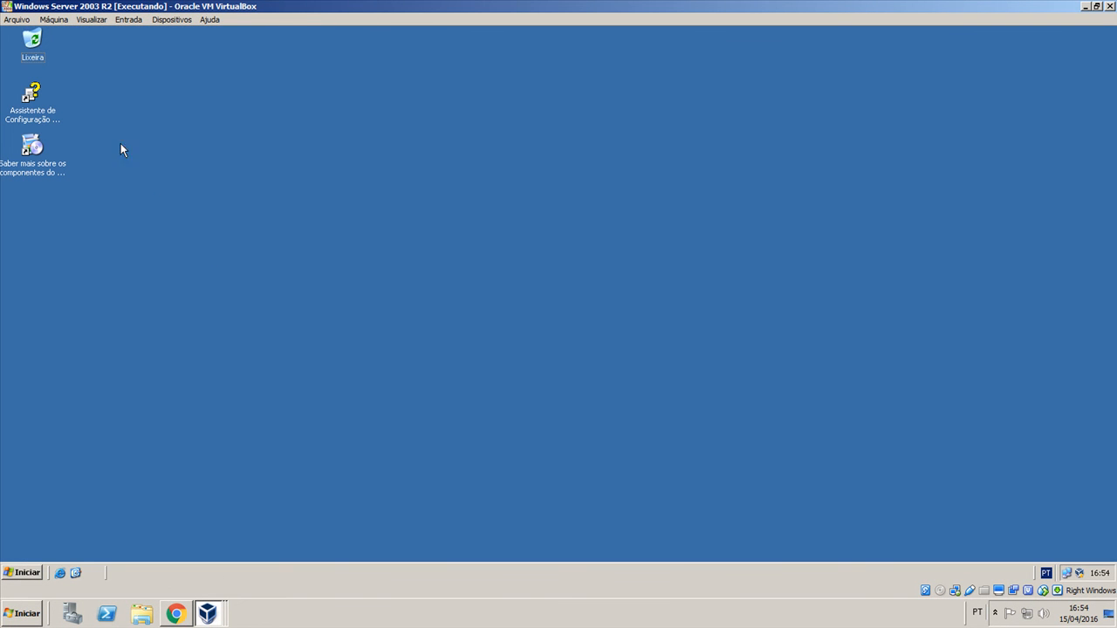
Close the Endian Firewall virtual machine with its state saved and close the VirtualBox manager.
{"action": "left_click", "coordinate": [61, 21]}
{"action": "left_click", "coordinate": [119, 121]}
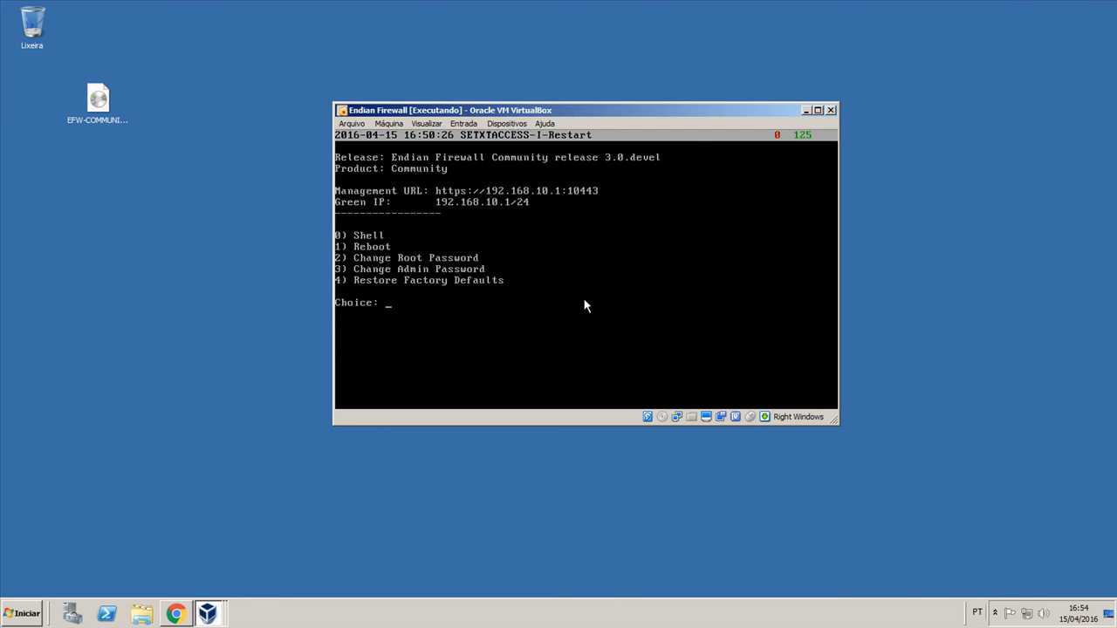
{"action": "left_click", "coordinate": [506, 123]}
{"action": "left_click", "coordinate": [508, 122]}
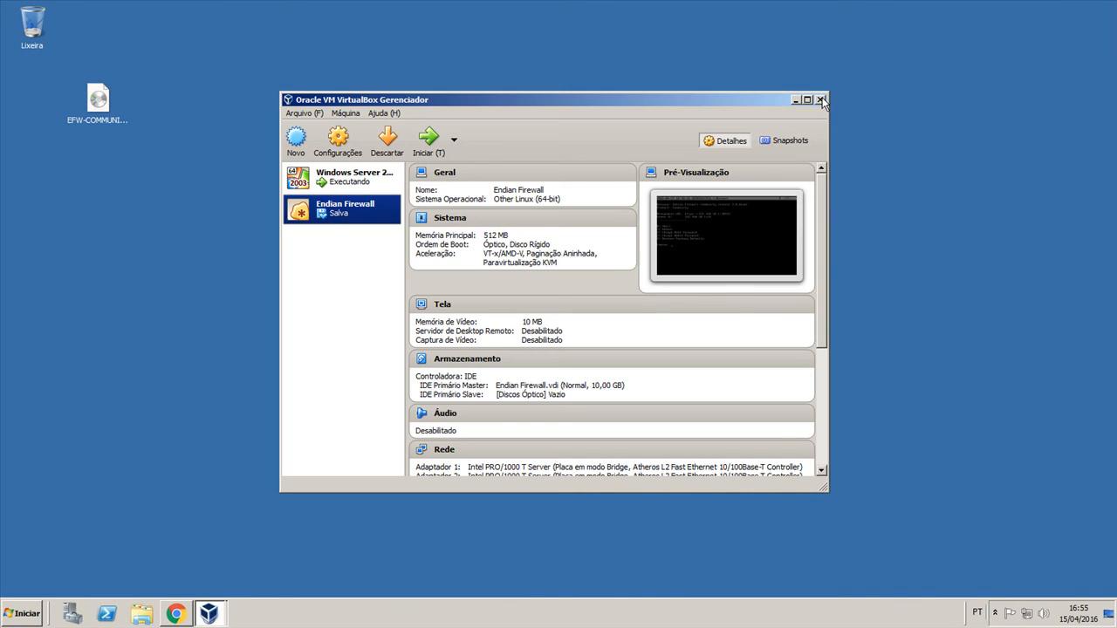
{"action": "left_click", "coordinate": [821, 101]}
Close the host's Chrome window and close the Windows Server 2003 R2 virtual machine with its state saved.
{"action": "left_click", "coordinate": [211, 613]}
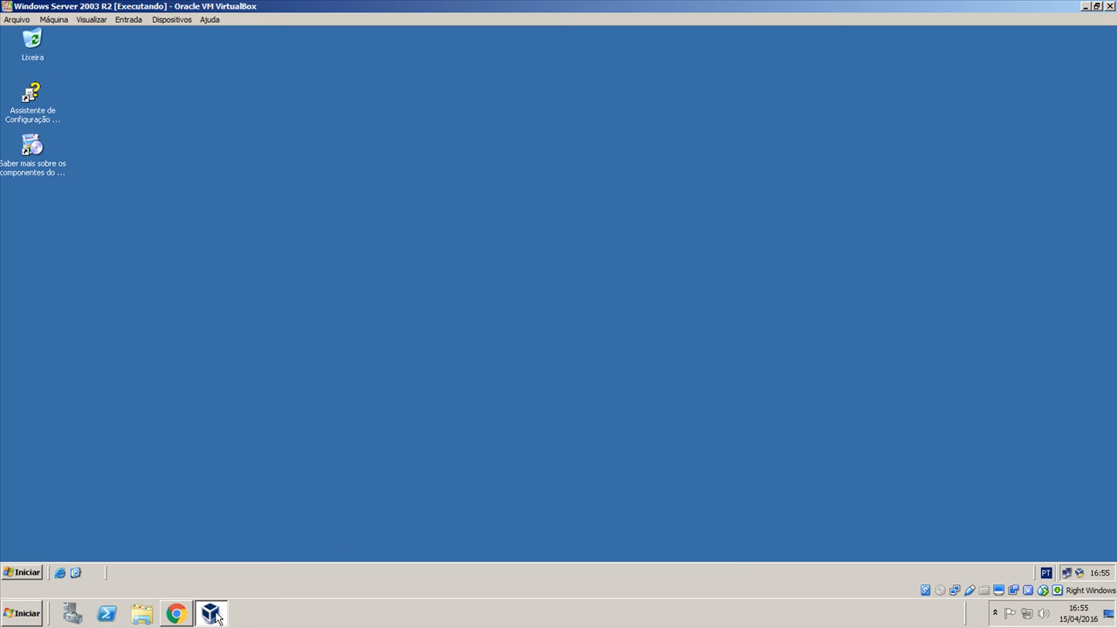
{"action": "left_click", "coordinate": [177, 613]}
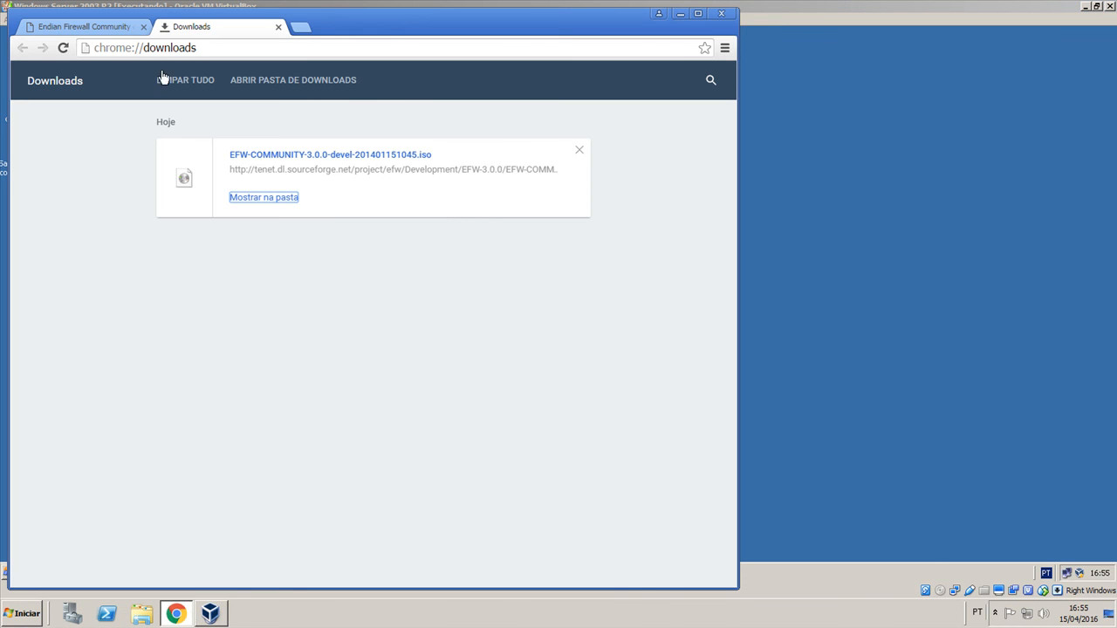
{"action": "left_click", "coordinate": [112, 28]}
{"action": "left_click", "coordinate": [722, 15]}
{"action": "left_click", "coordinate": [1109, 7]}
{"action": "left_click", "coordinate": [504, 341]}
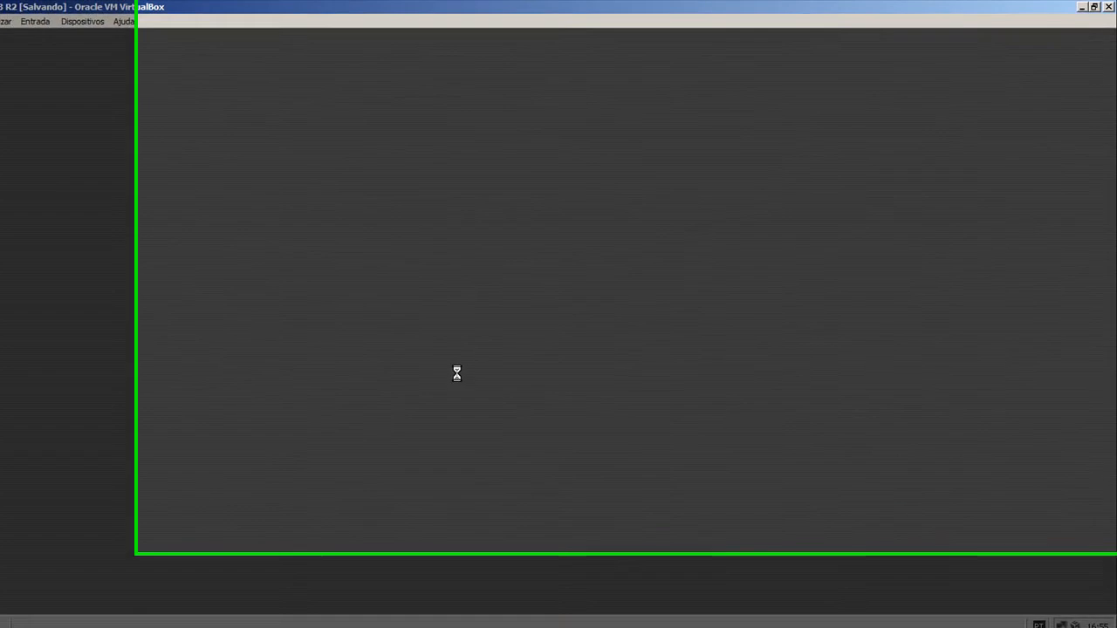